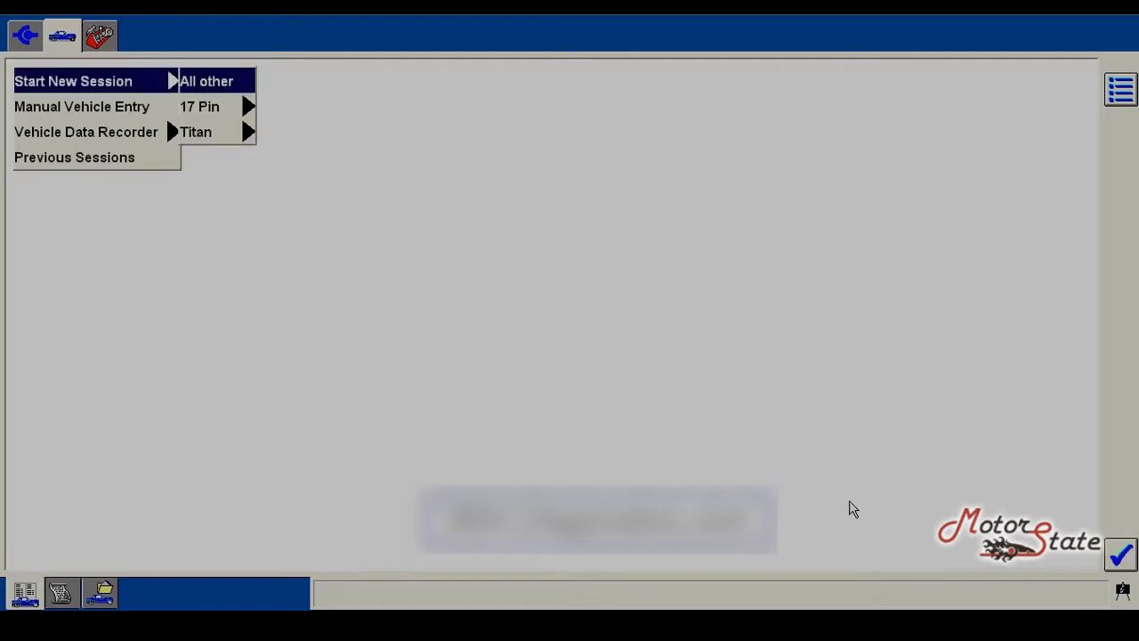
Step: Confirm the VIN and retrieve the Powertrain continuous memory DTCs through Self Test
click(1116, 557)
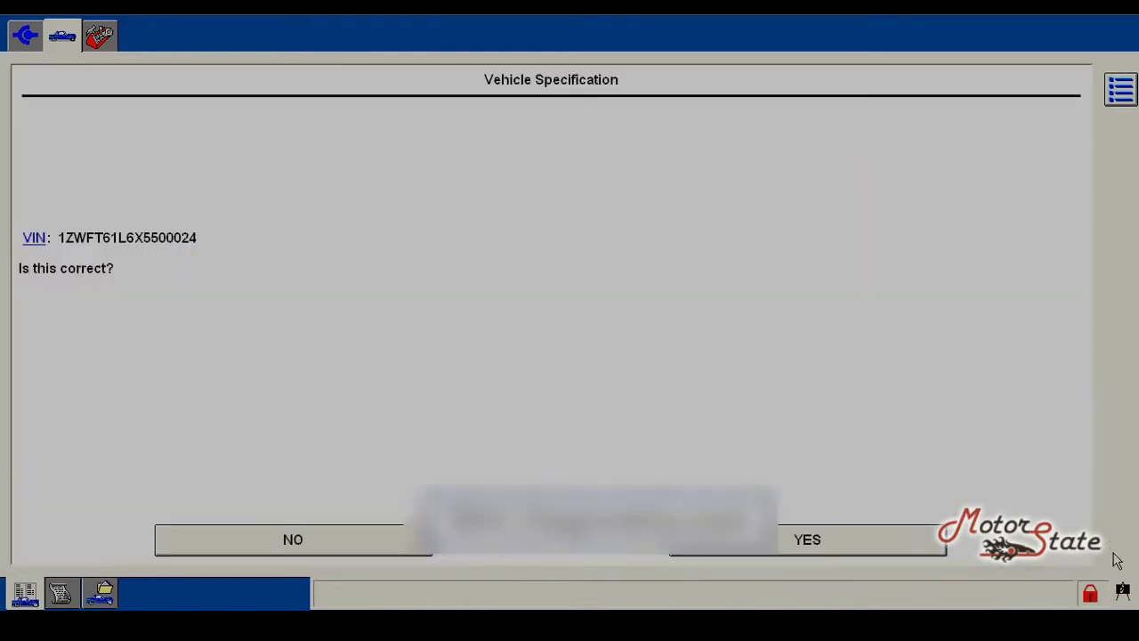
click(939, 547)
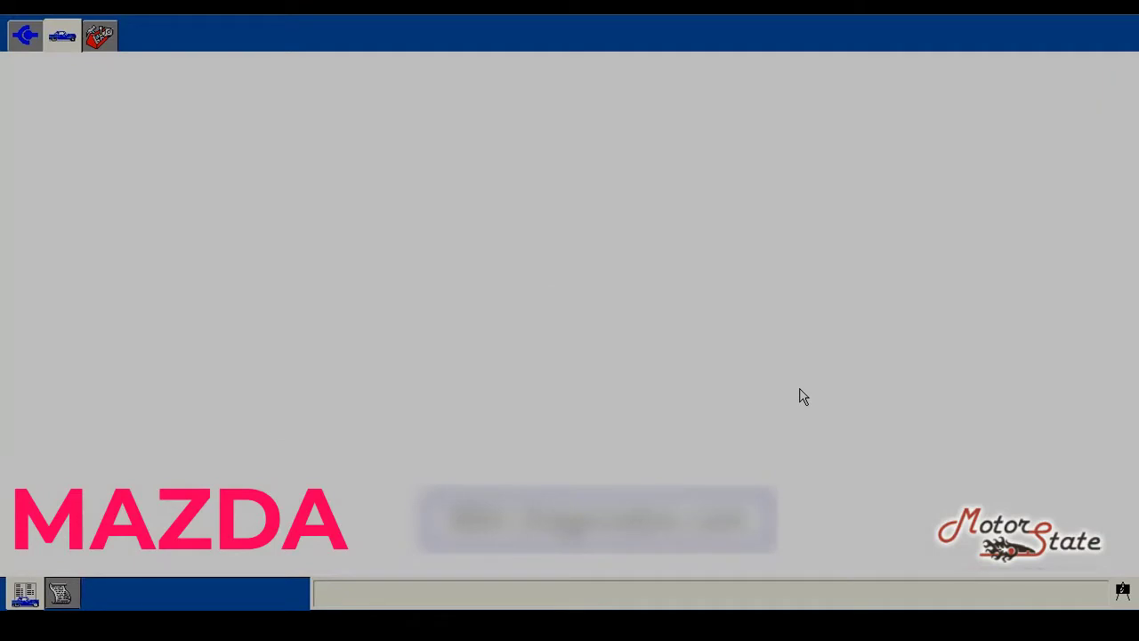
click(100, 37)
click(82, 134)
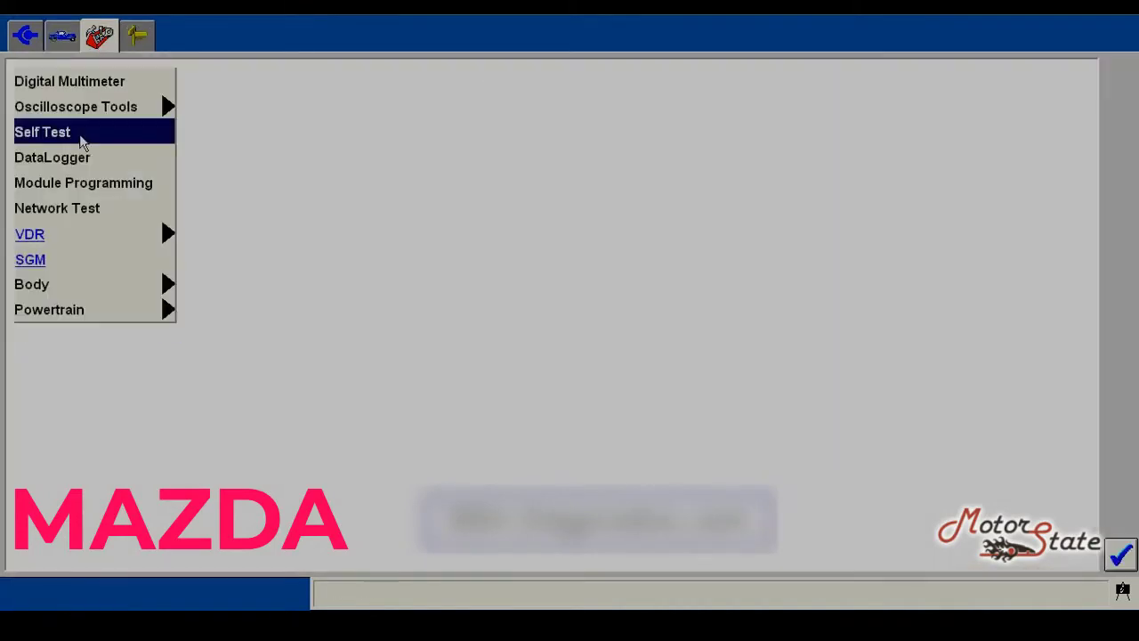
click(1120, 554)
click(98, 158)
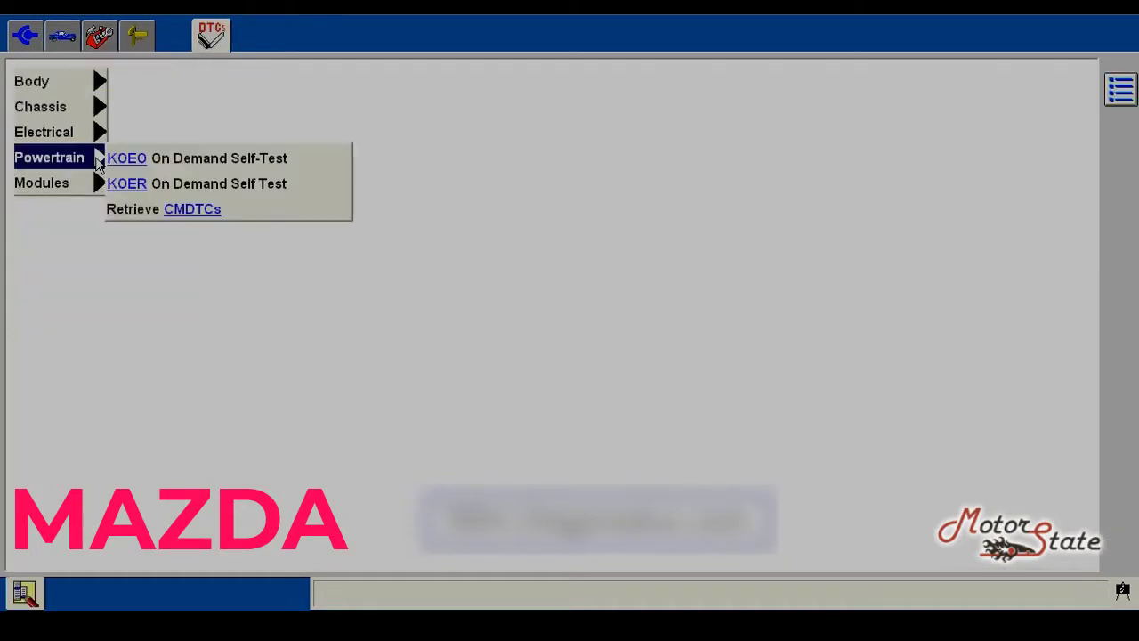
click(188, 212)
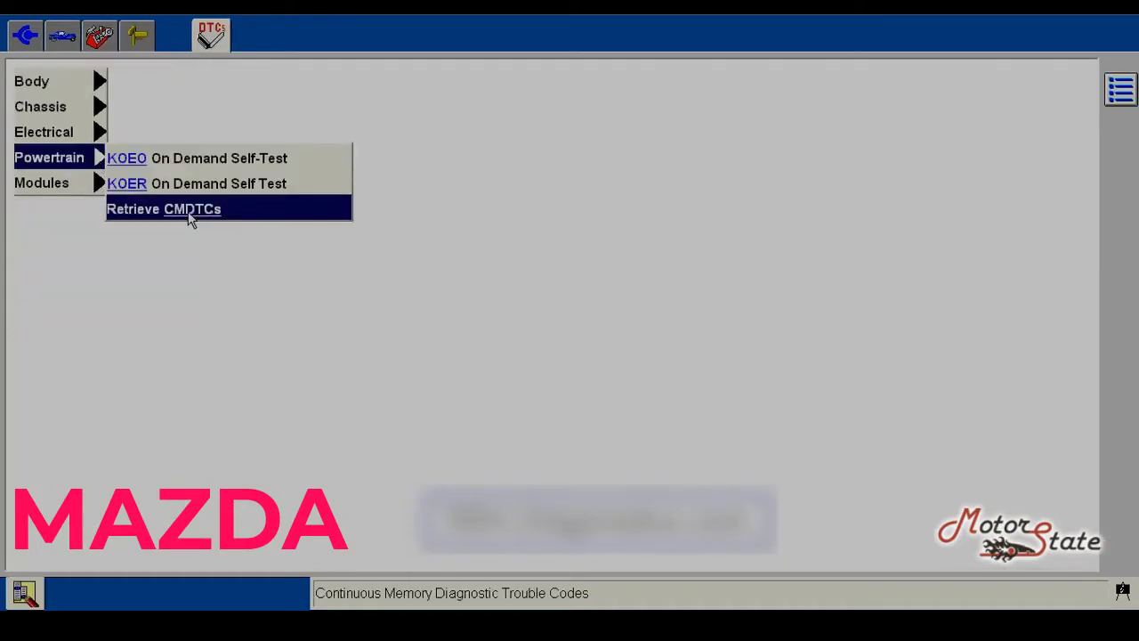
click(188, 217)
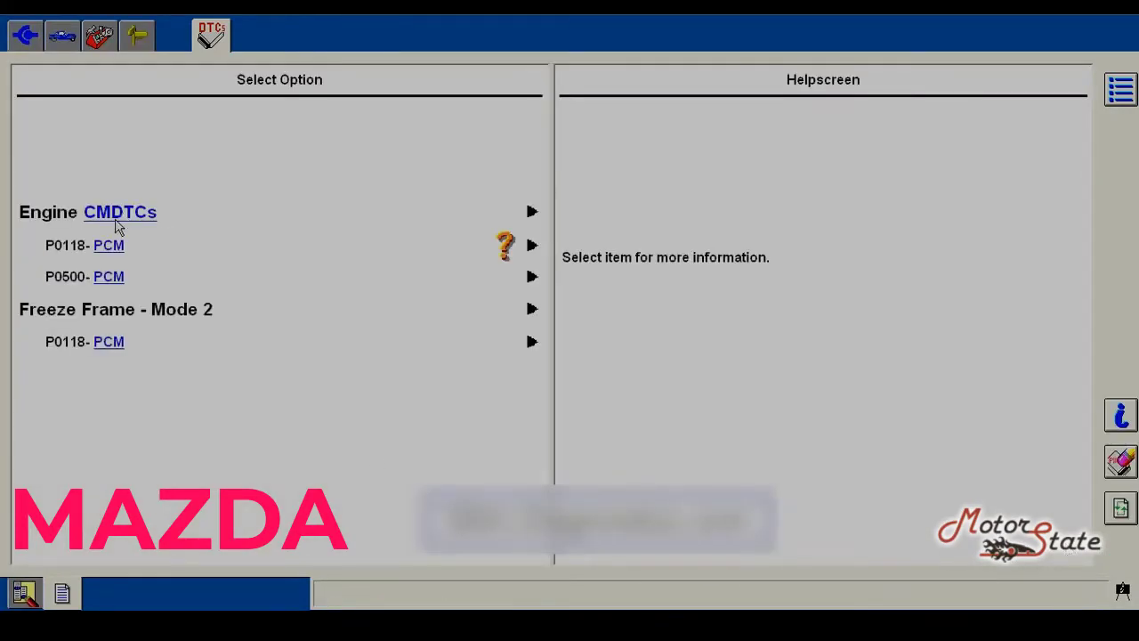
Step: Review the descriptions of P0118 and P0500 and the P0118 freeze frame data
click(108, 252)
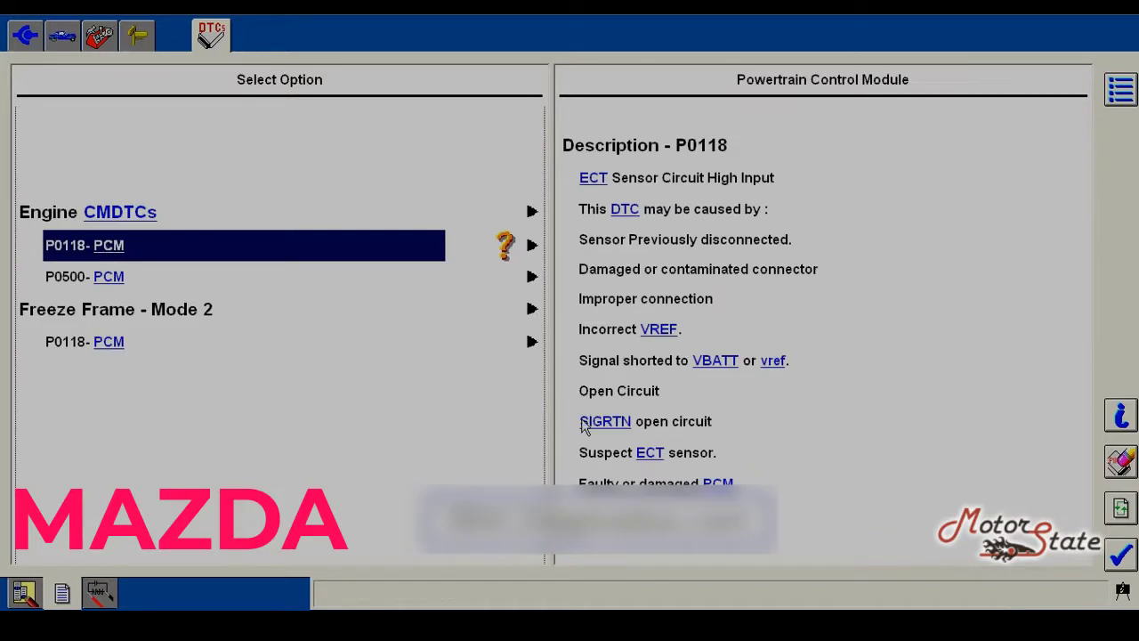
mouse_move(647, 459)
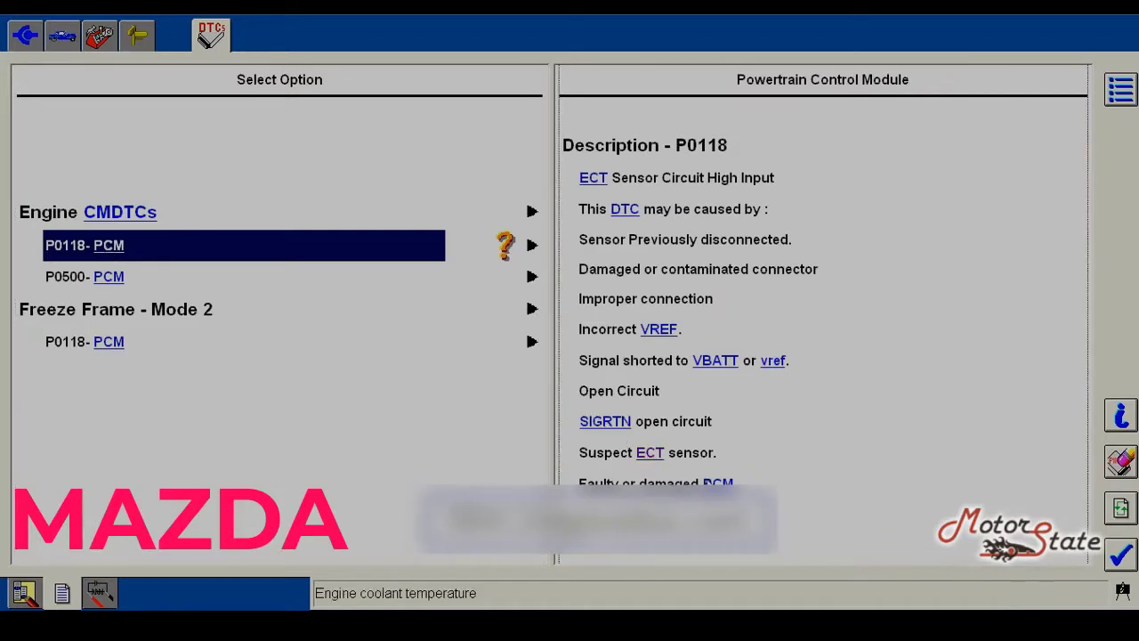
click(117, 280)
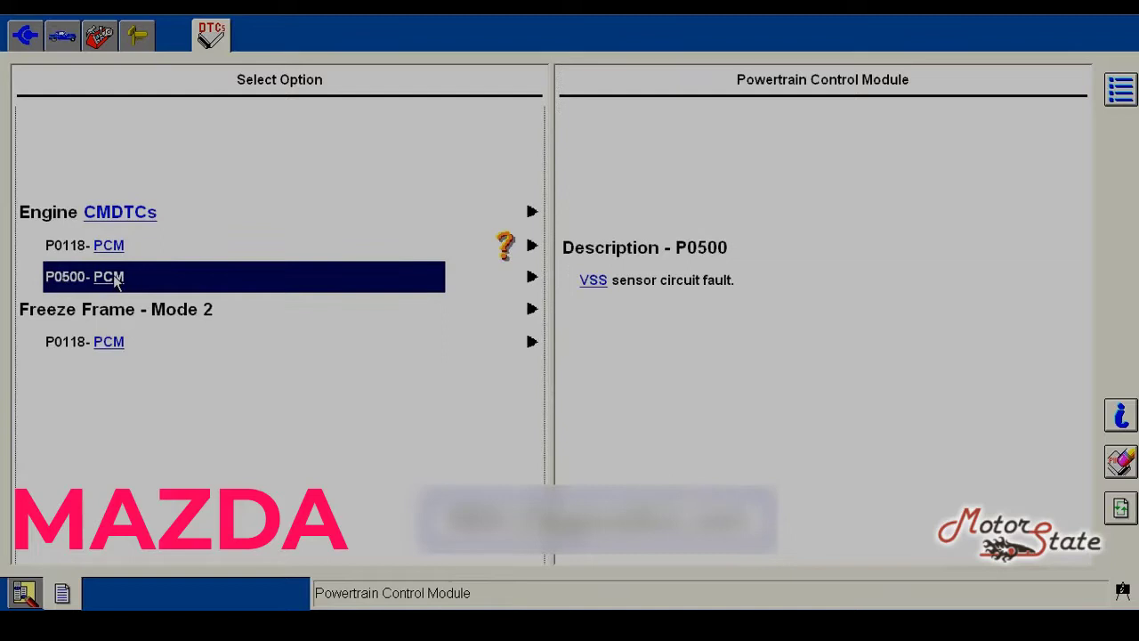
click(109, 344)
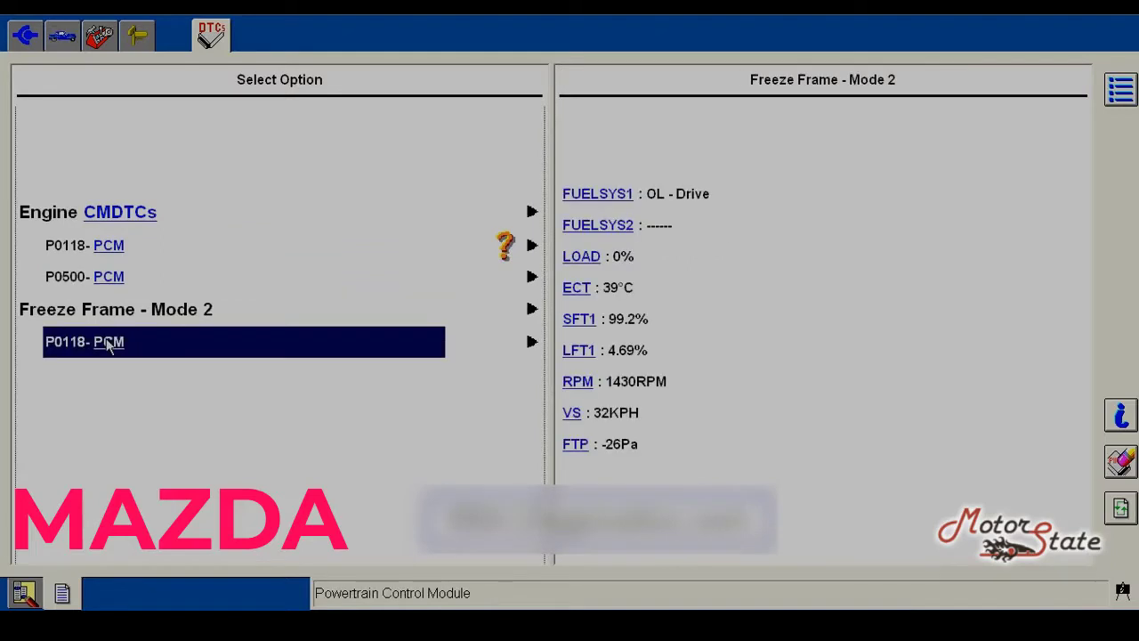
Step: Clear the Engine CMDTCs and verify the PCM reports Pass with no DTCs
click(120, 218)
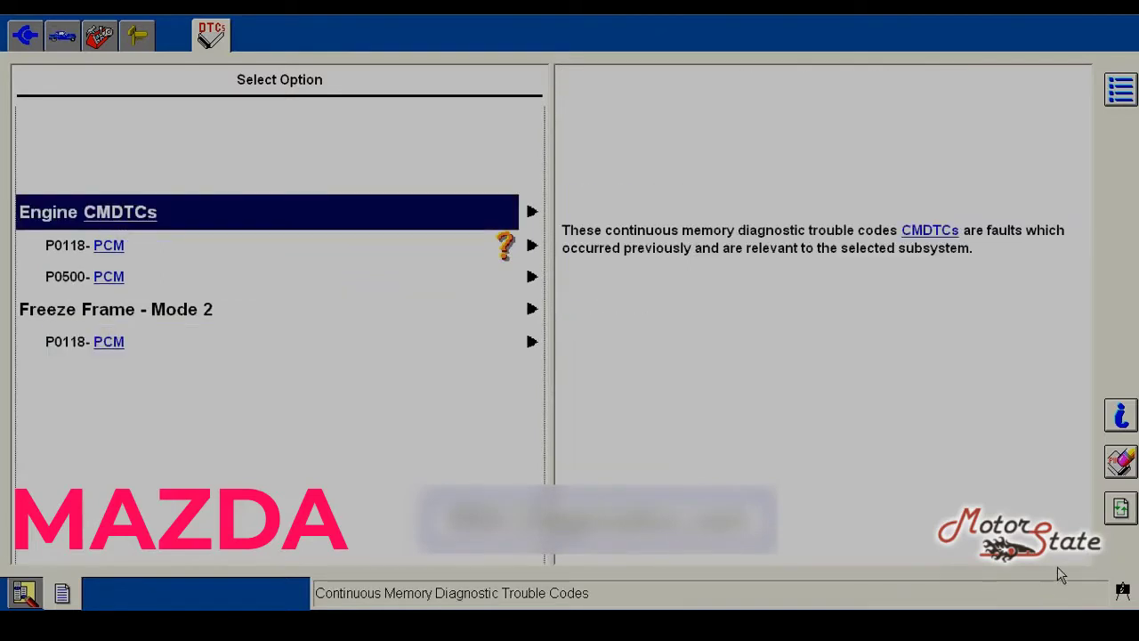
click(1120, 460)
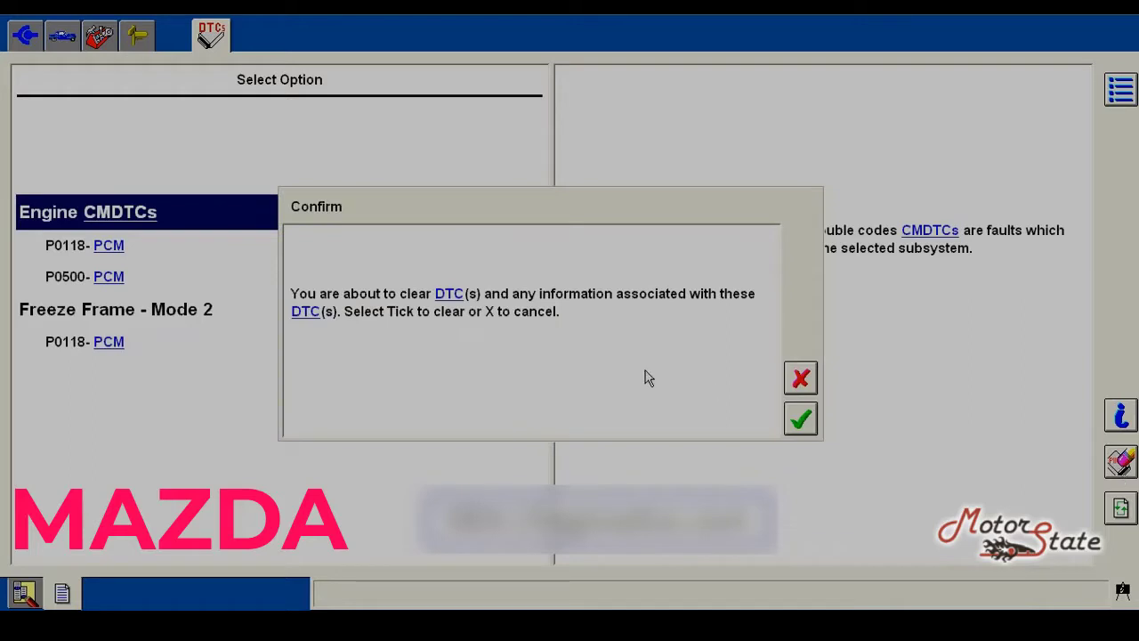
click(799, 419)
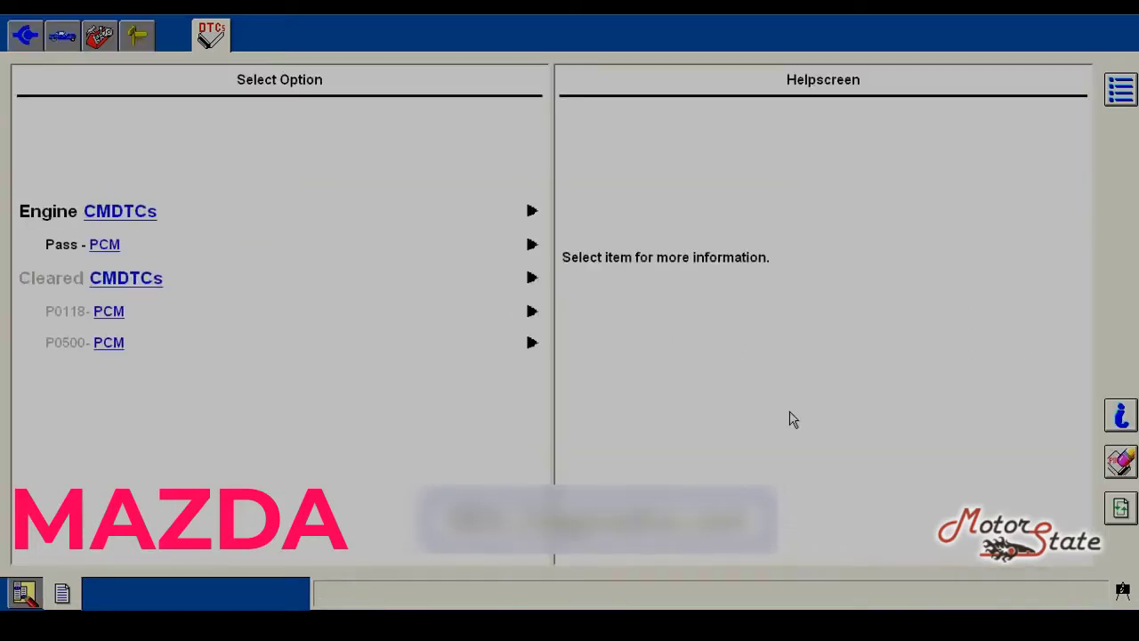
click(116, 249)
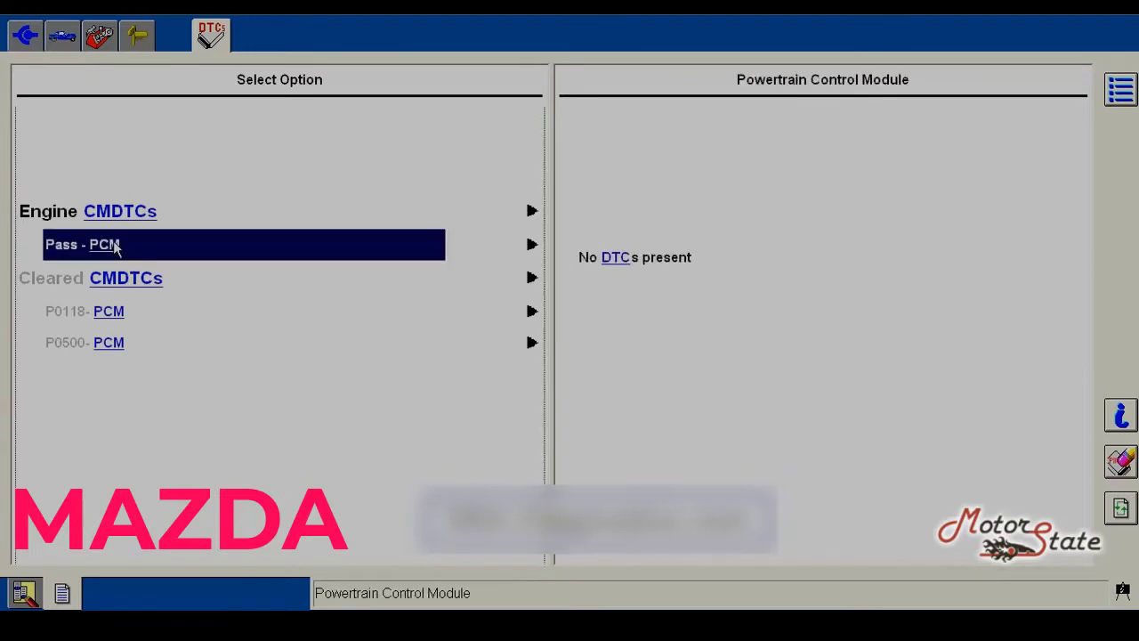
Step: Start graphing the Engine PIDs in the Powertrain DataLogger
click(100, 40)
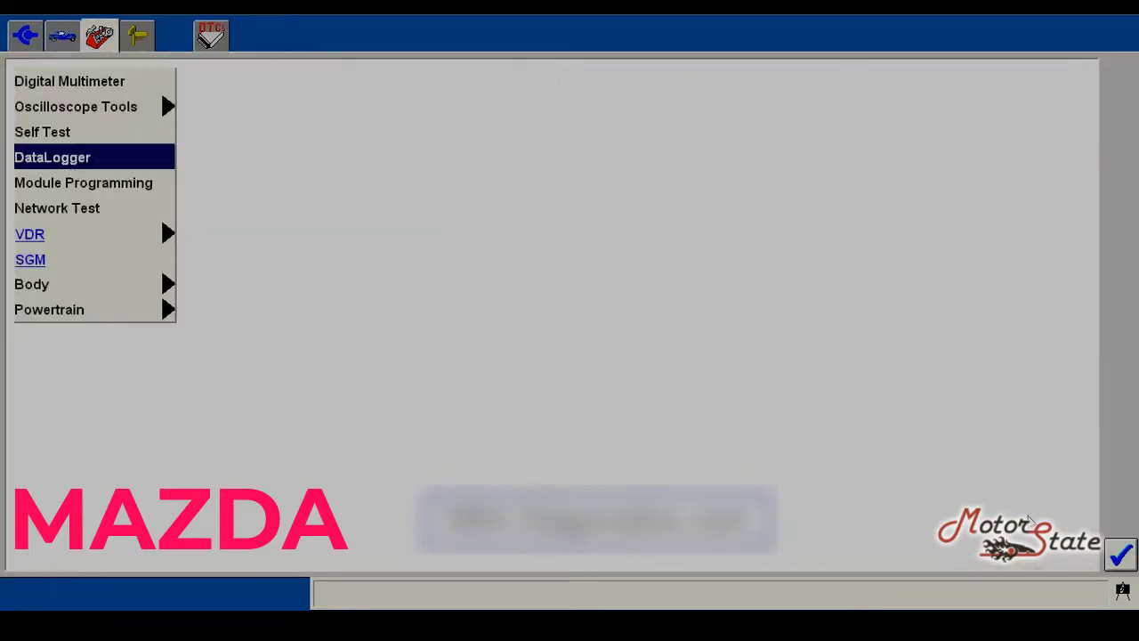
click(1119, 559)
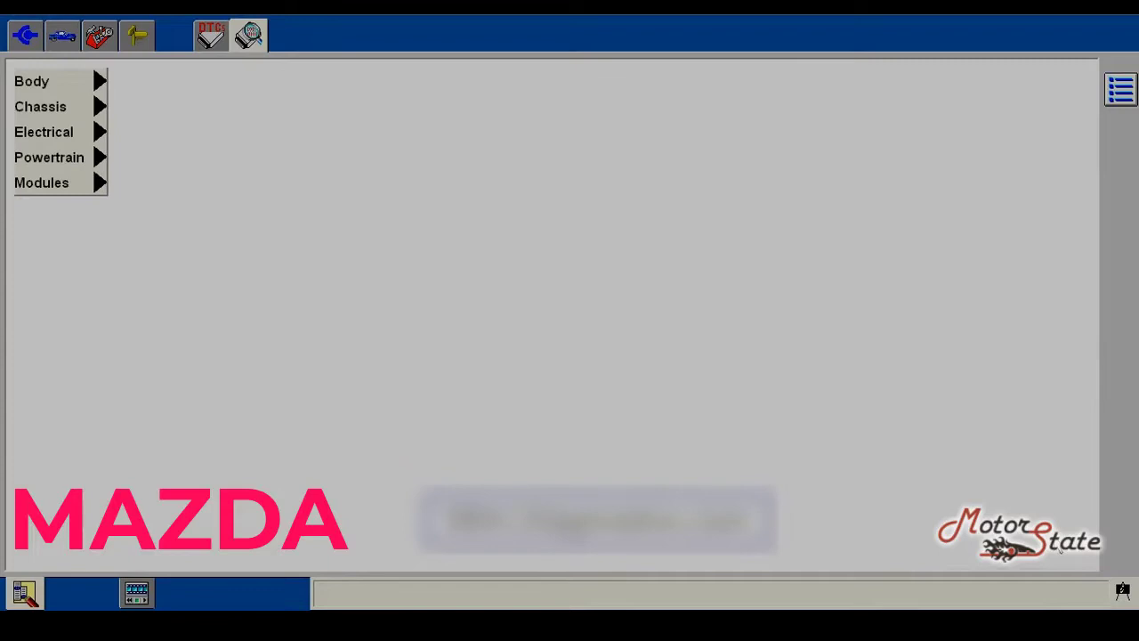
click(101, 159)
click(122, 164)
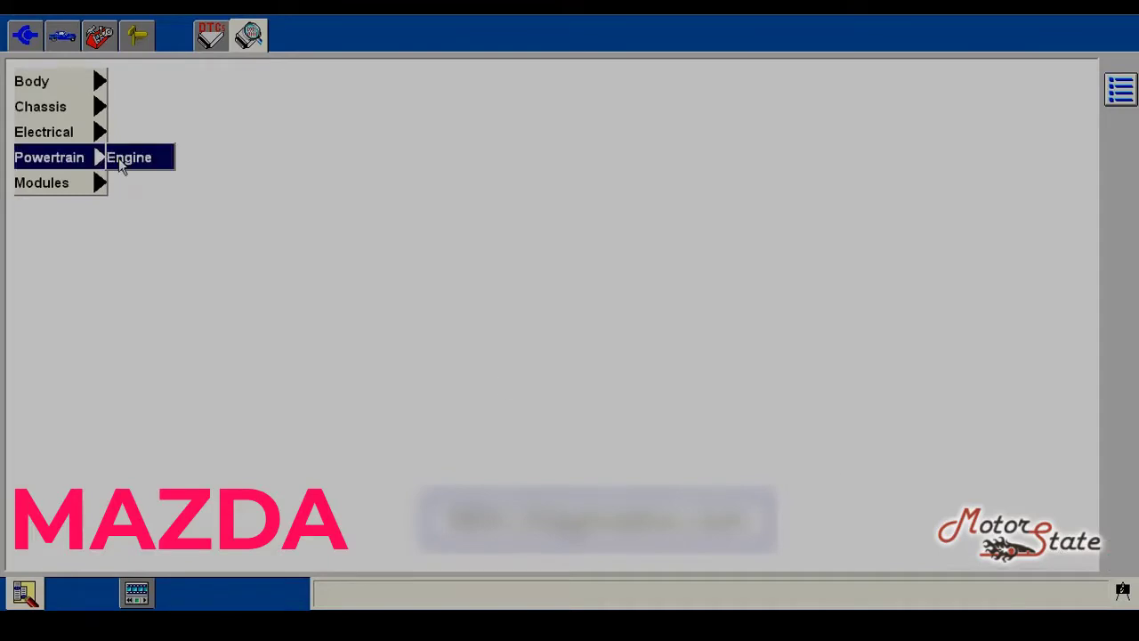
click(122, 164)
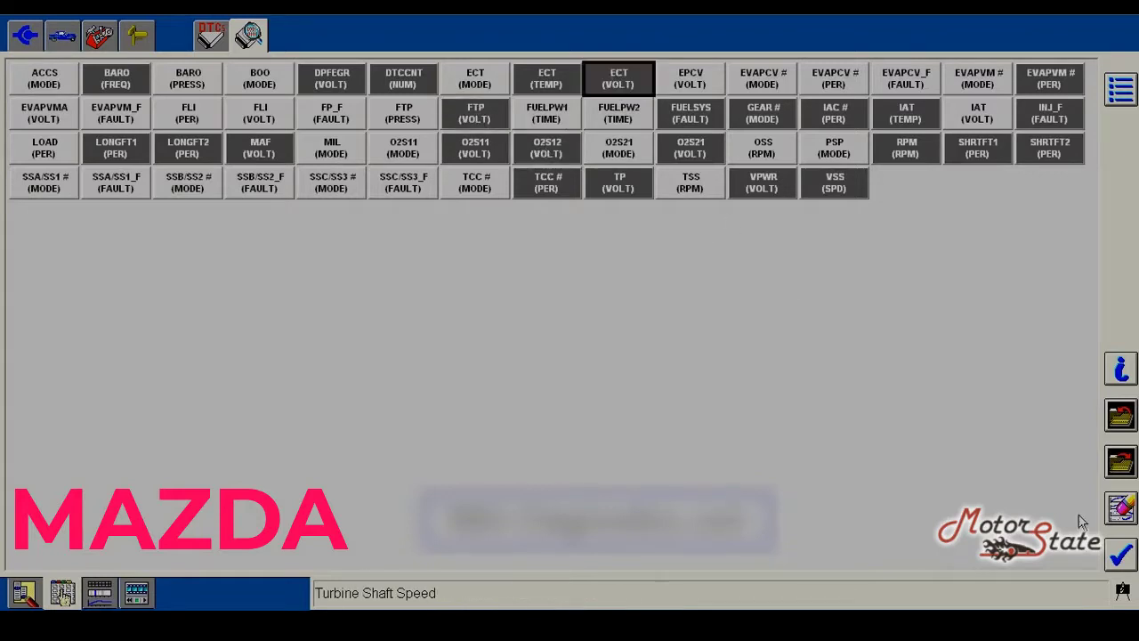
click(1122, 556)
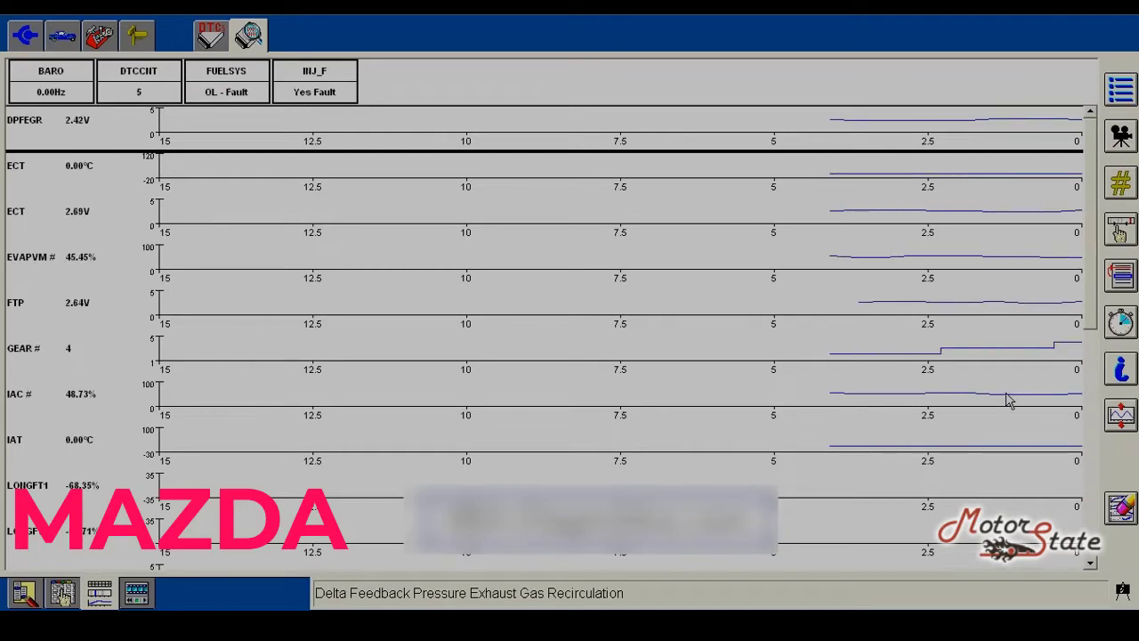
Step: Select the FTP, GEAR and IAC graph rows and enlarge the GEAR trace
scroll(1085, 269, down, 5)
scroll(1086, 270, up, 5)
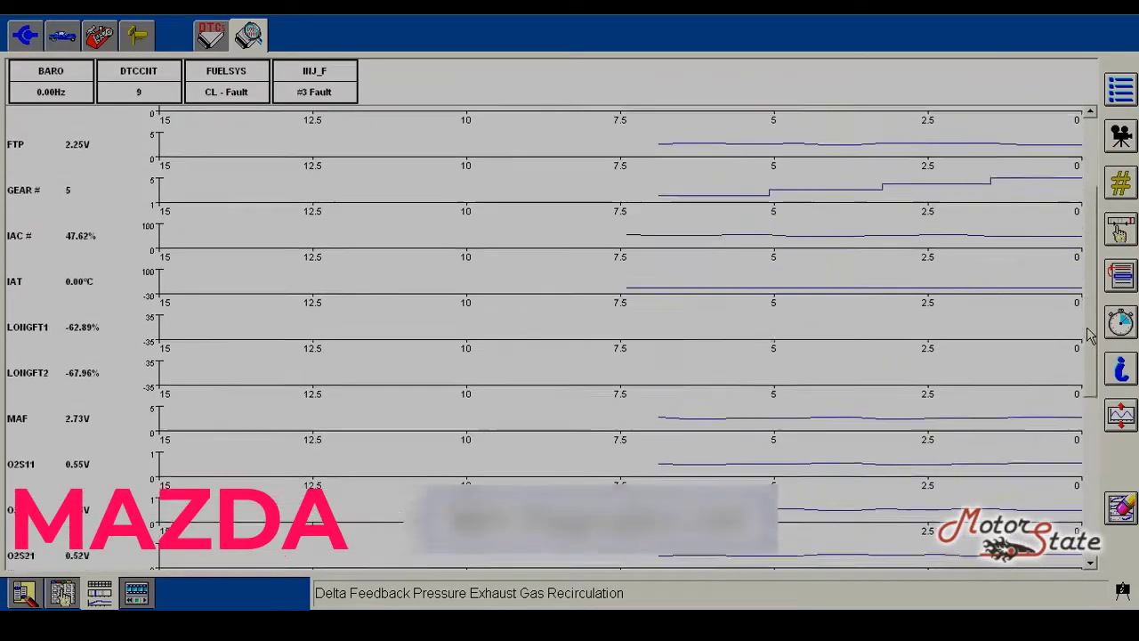
click(984, 301)
click(970, 338)
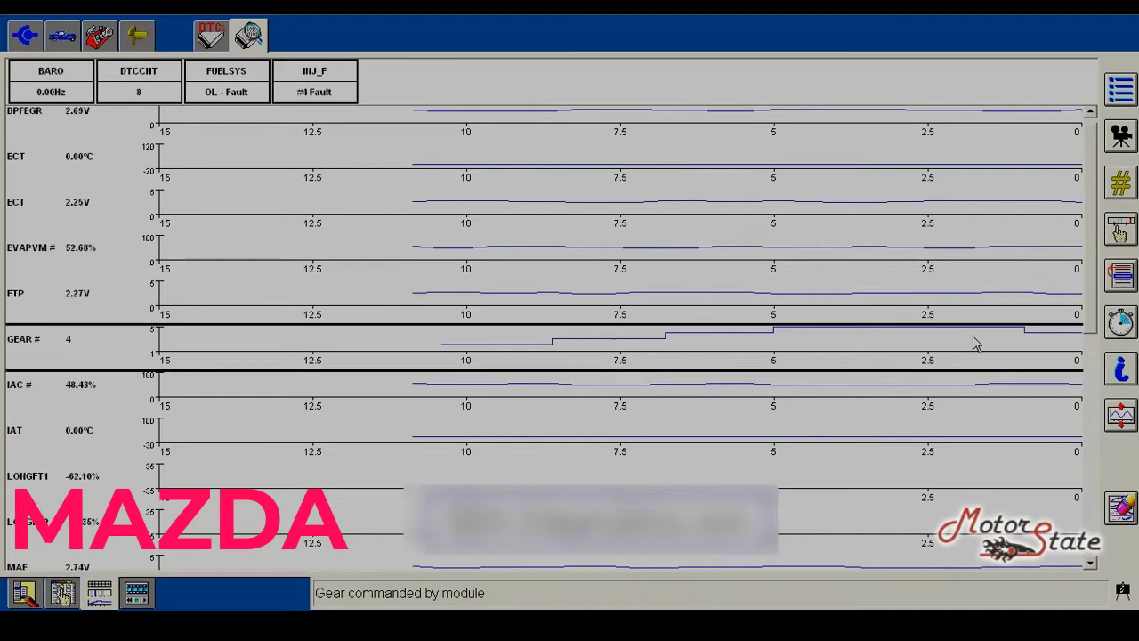
click(1112, 412)
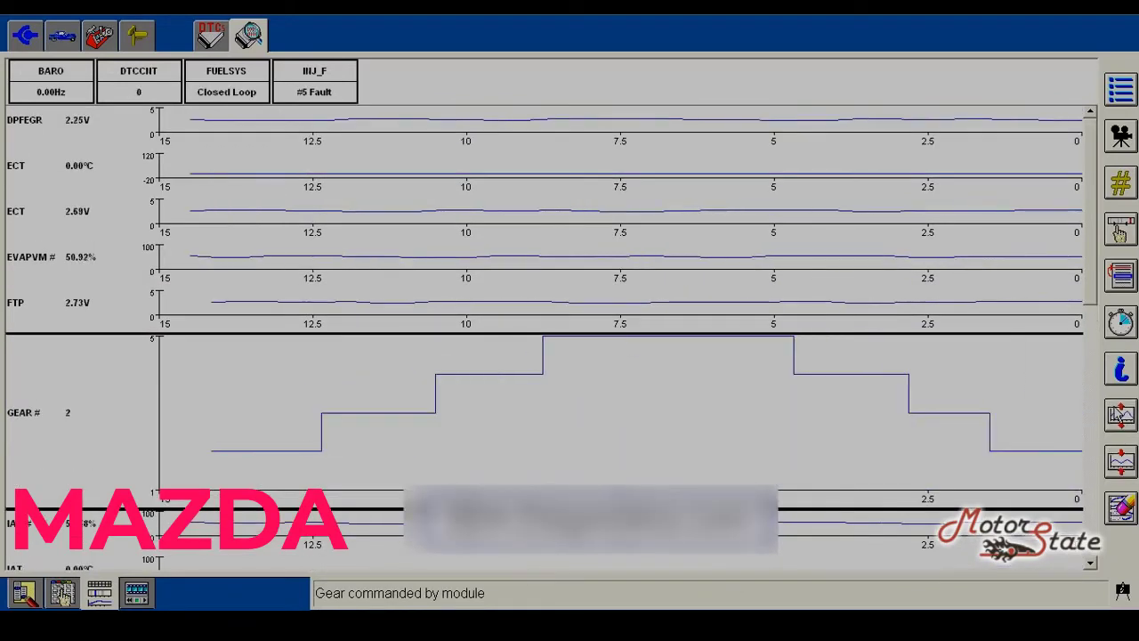
drag(1093, 298, 1096, 423)
click(931, 237)
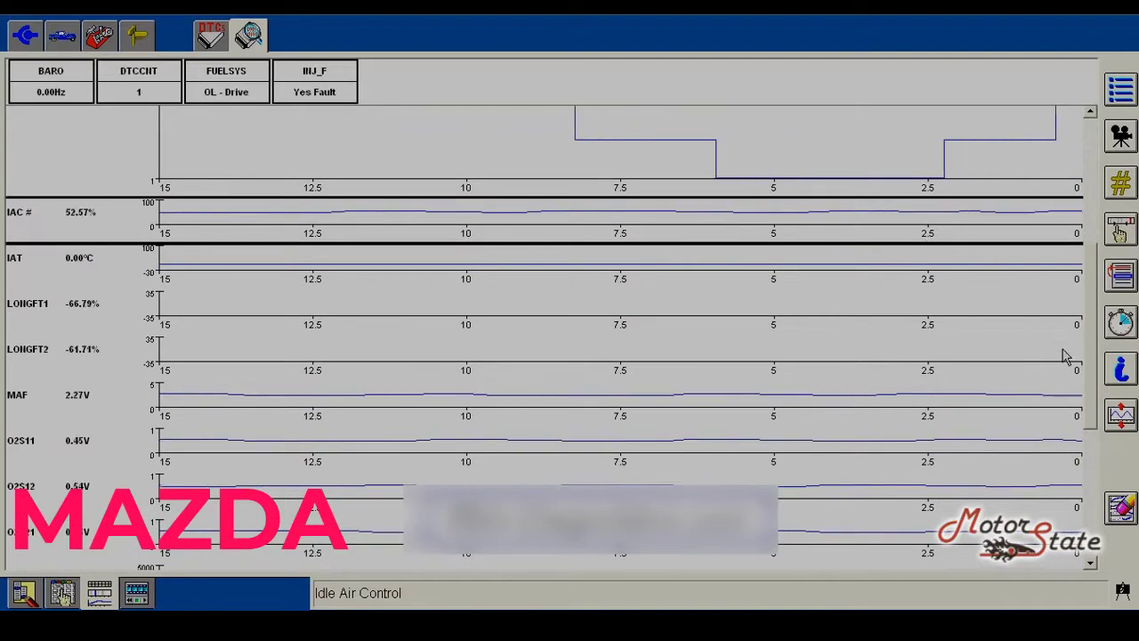
Step: Record Capture event 1 with the 30s buffer and play it back
scroll(1090, 335, up, 5)
scroll(1090, 336, down, 2)
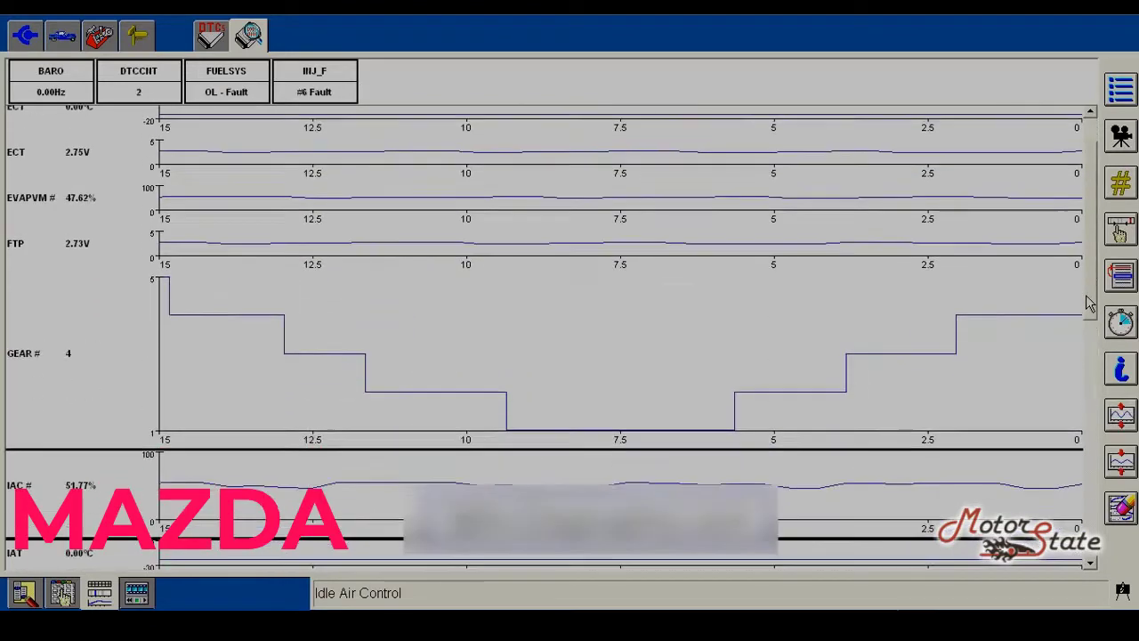
scroll(1090, 338, down, 1)
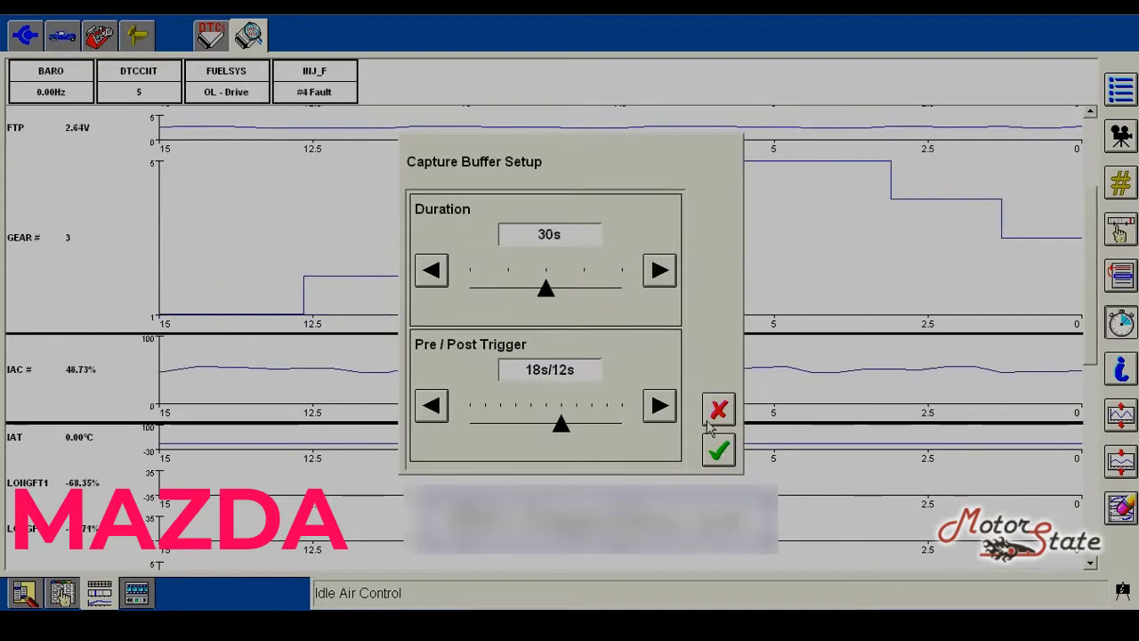
click(716, 450)
click(1120, 136)
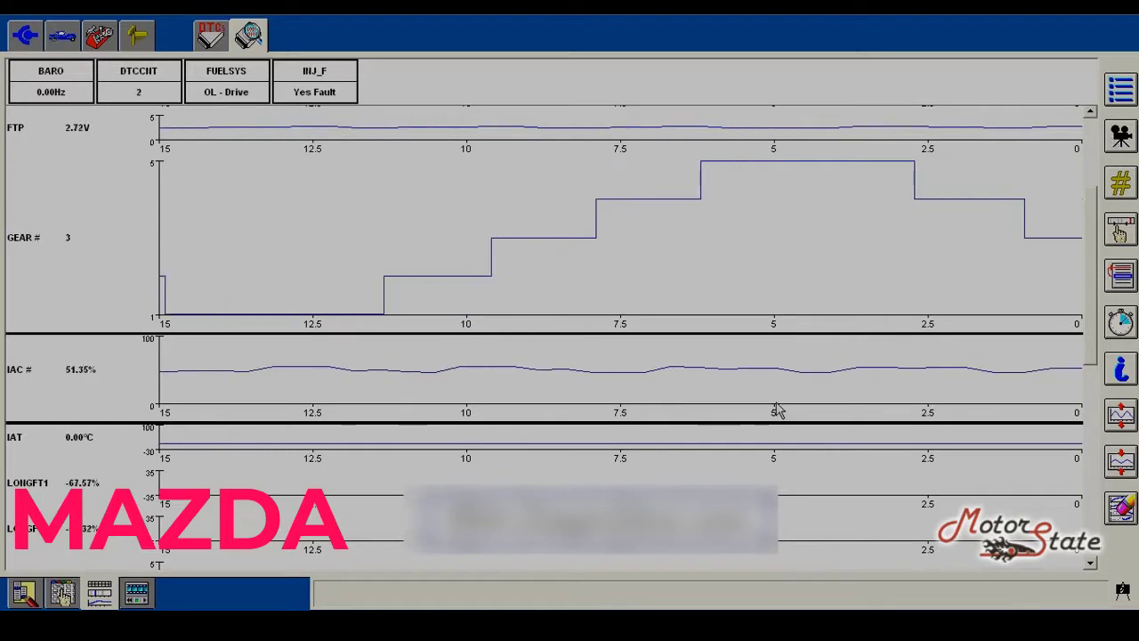
click(137, 596)
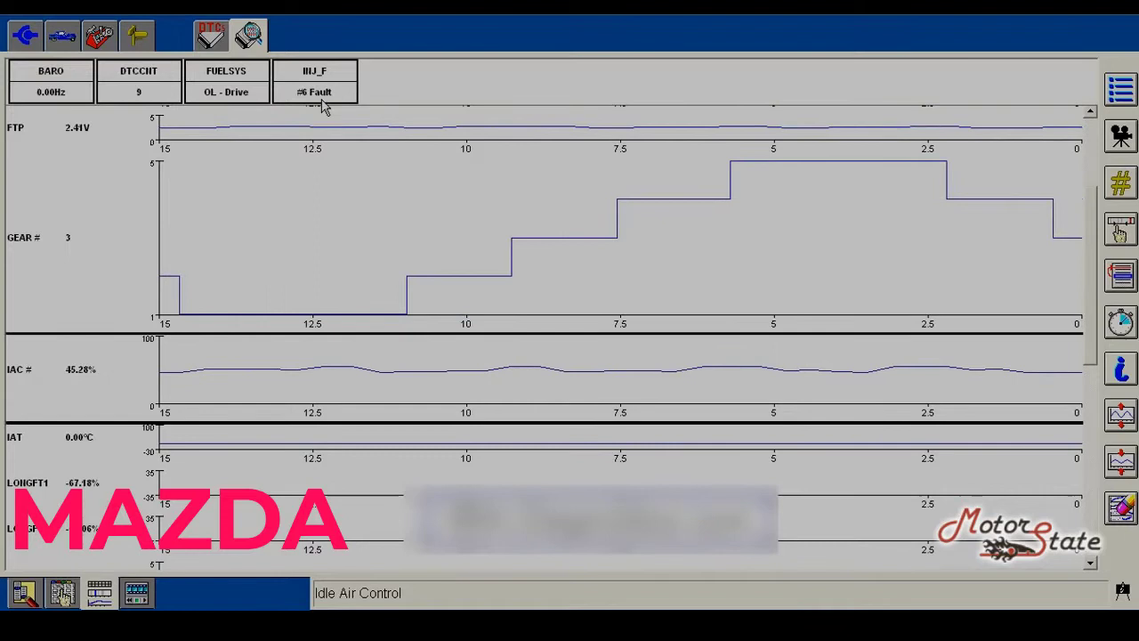
Step: Run Reset KAM on the PCM from the Powertrain tools and confirm clearing learned values
click(99, 36)
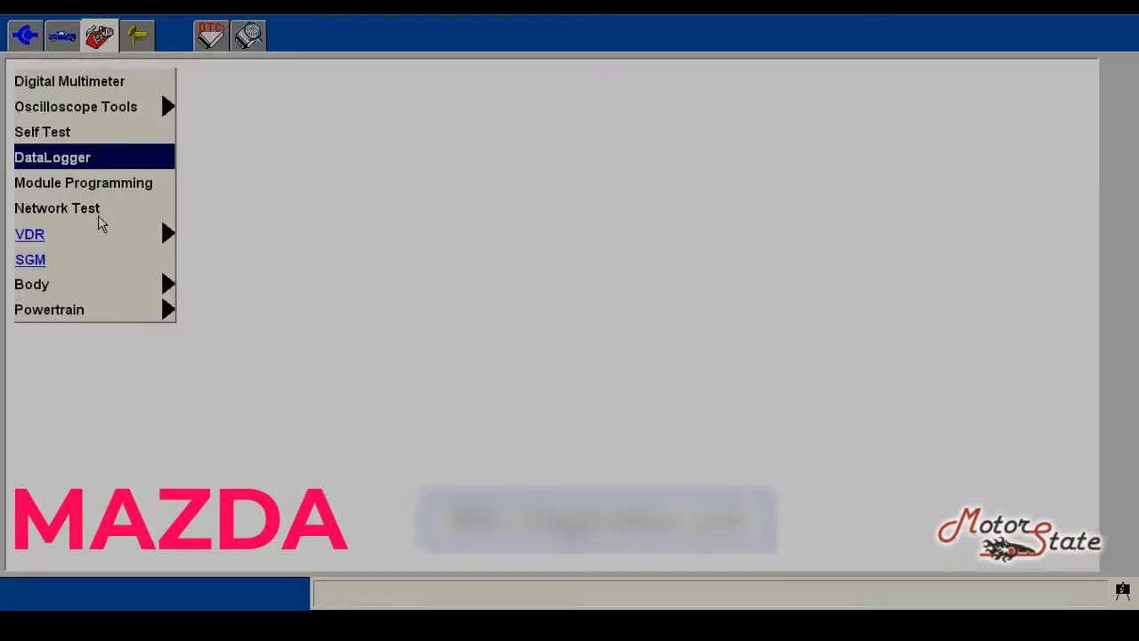
click(83, 310)
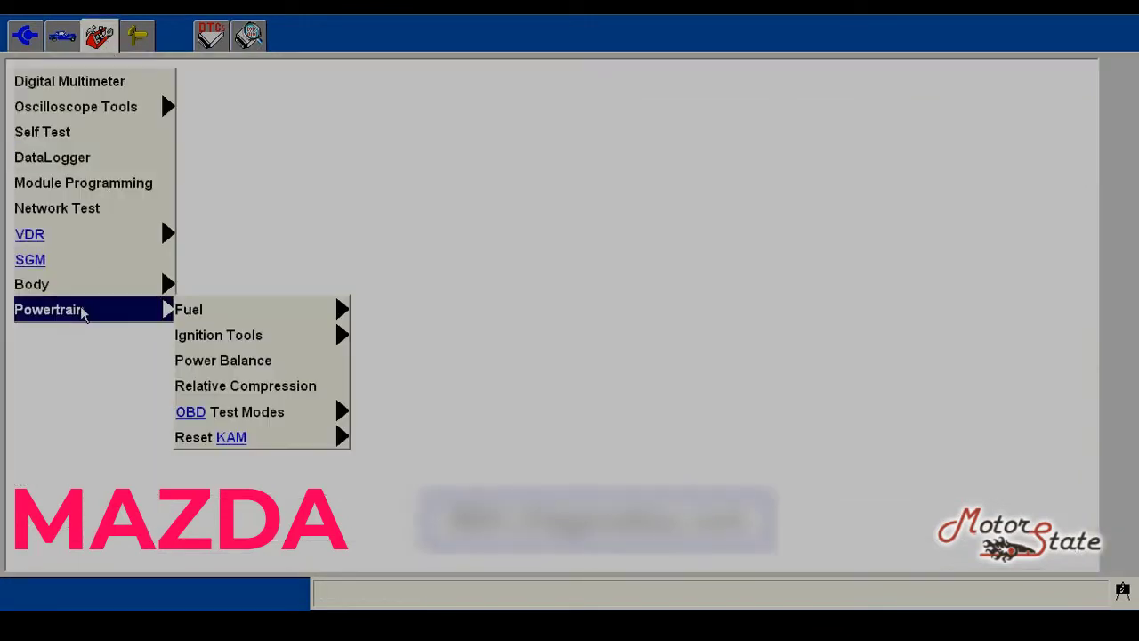
click(223, 441)
click(366, 438)
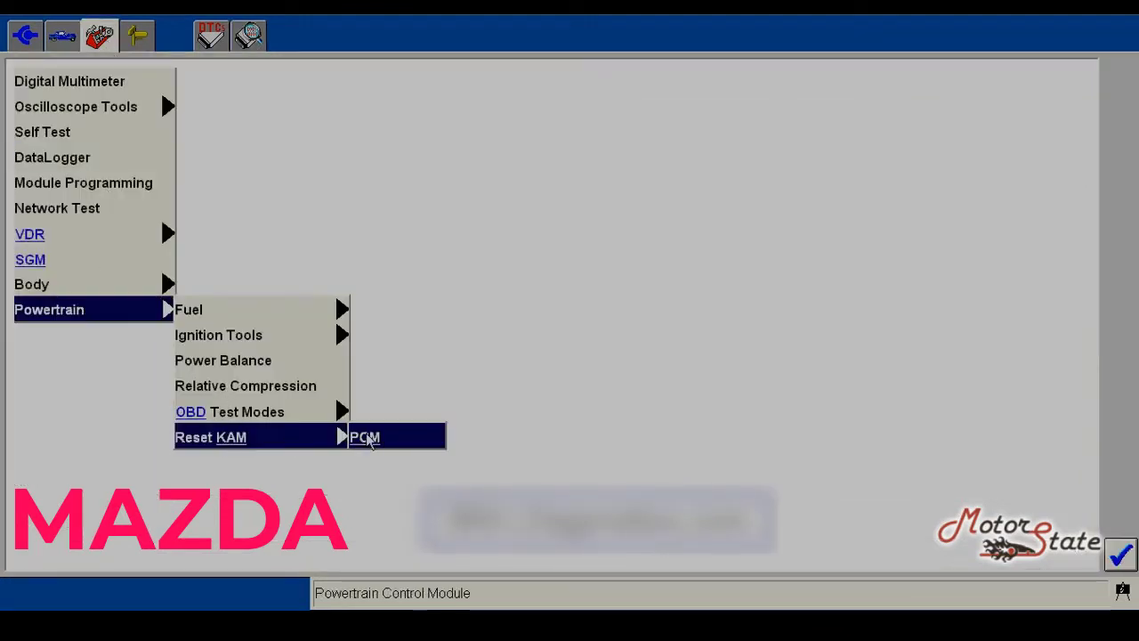
click(1118, 552)
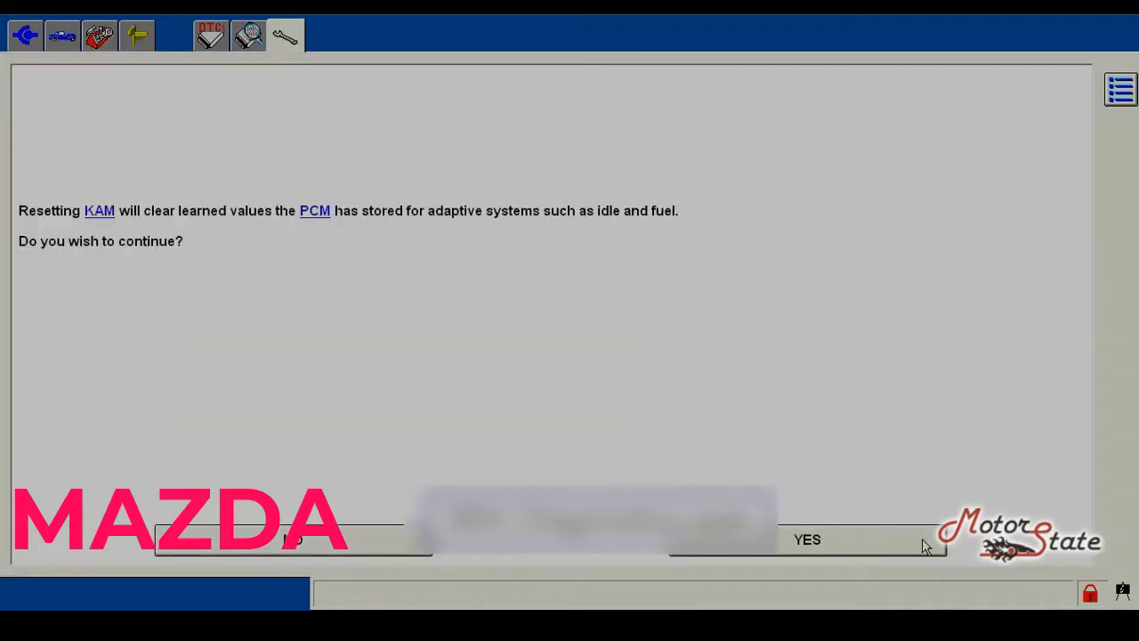
click(922, 540)
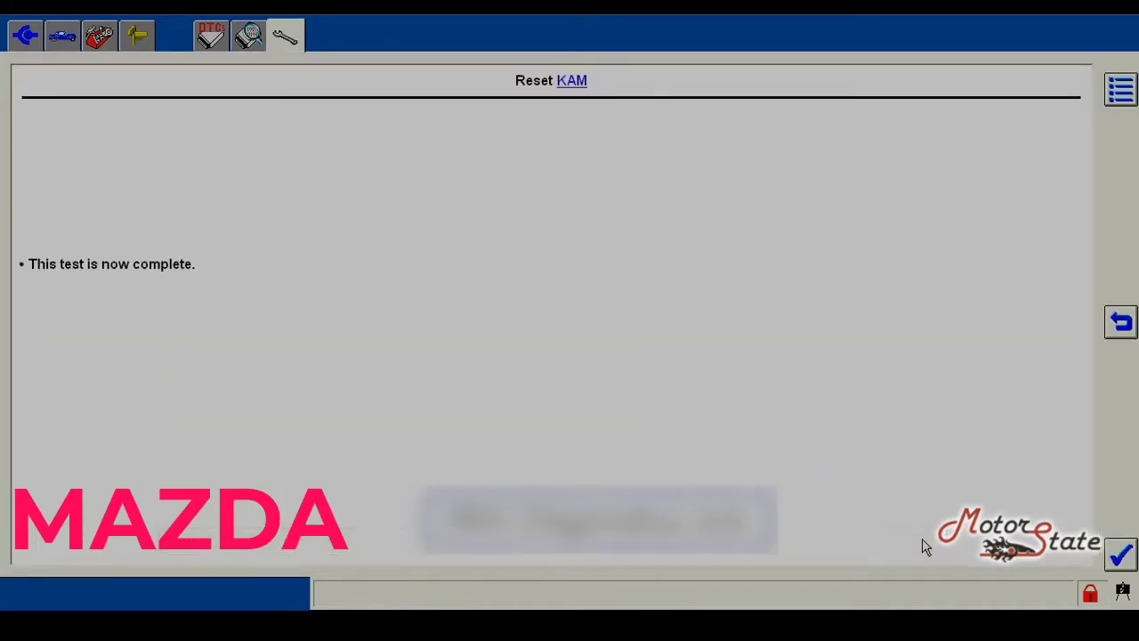
Step: Finish the KAM test and allow the MMP installer to run
click(1119, 554)
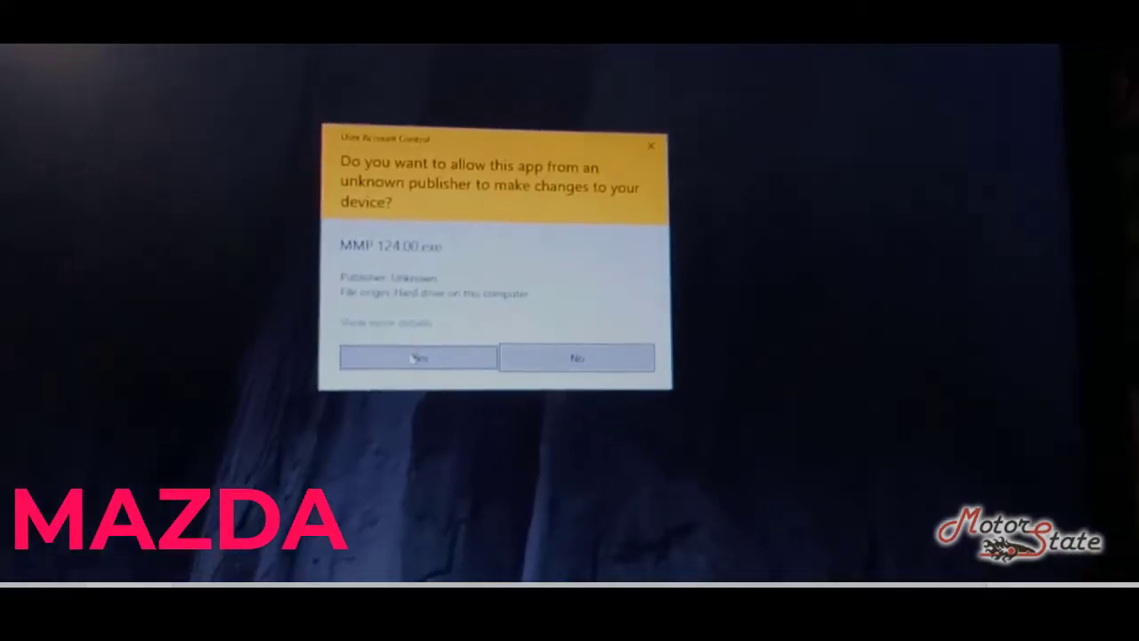
click(415, 357)
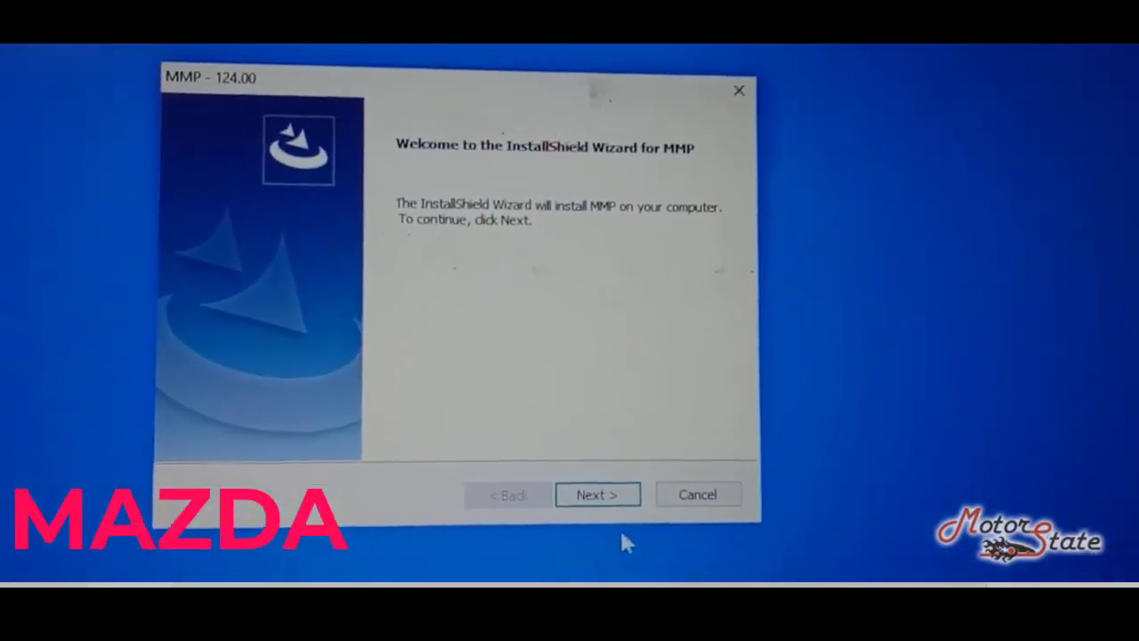
Step: Move past the welcome page and accept the MMP license agreement
click(618, 512)
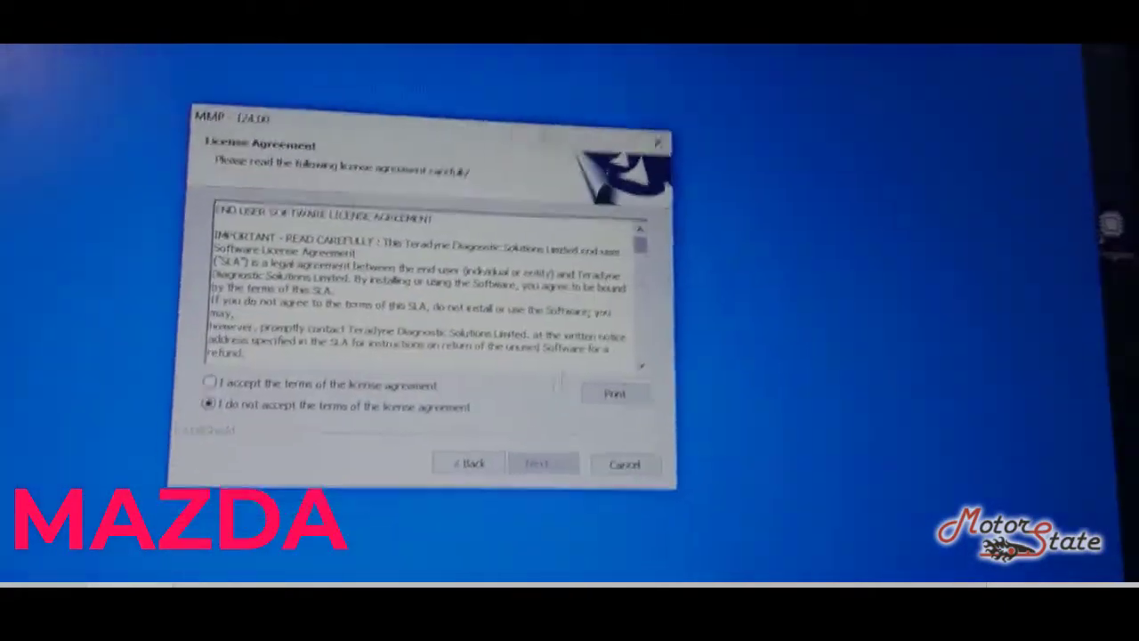
scroll(475, 280, down, 15)
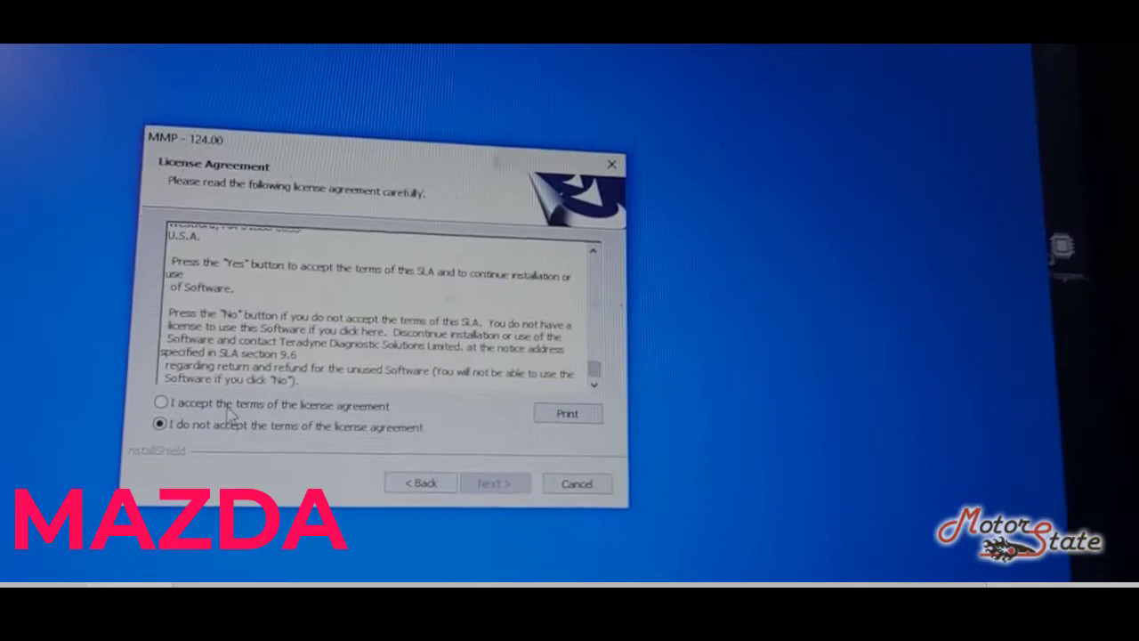
click(168, 394)
click(499, 475)
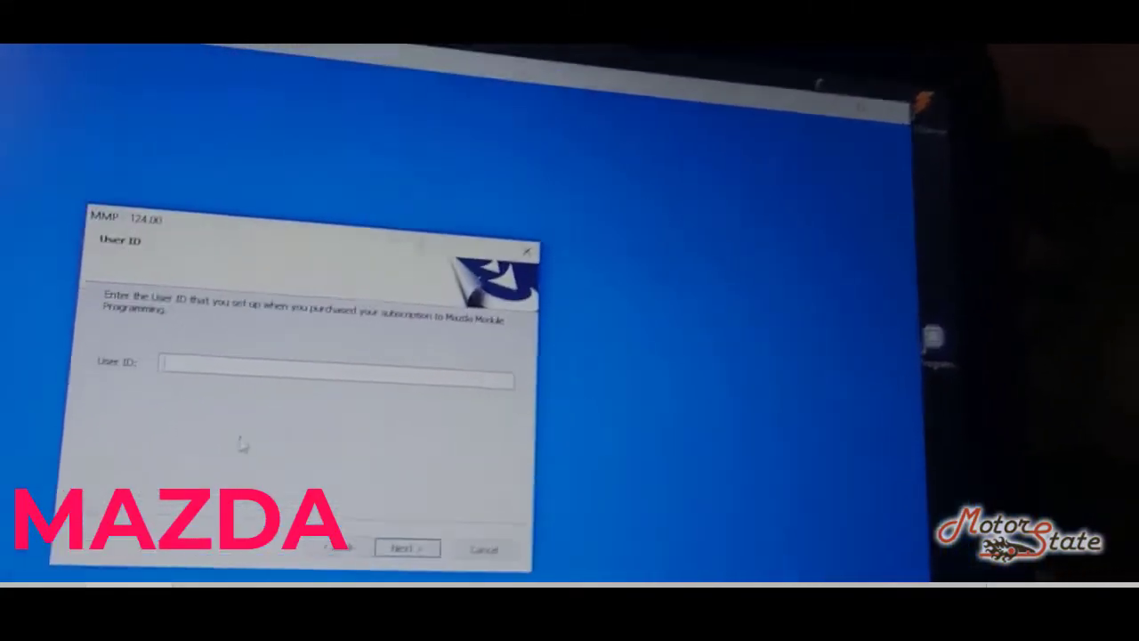
Step: Enter the subscription user ID and install MMP
click(178, 354)
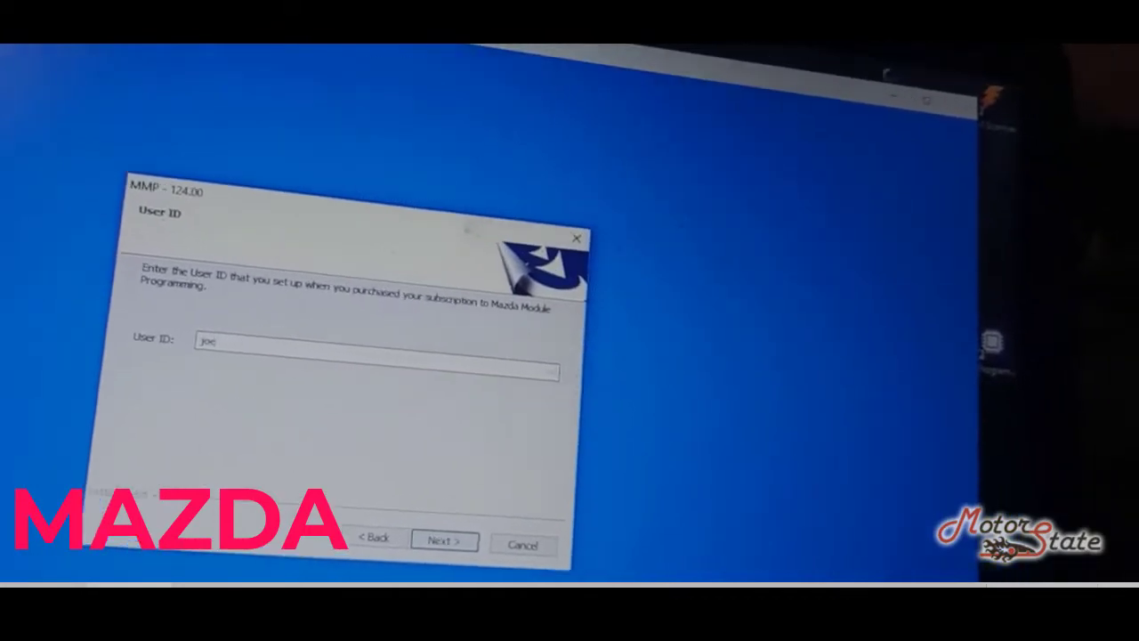
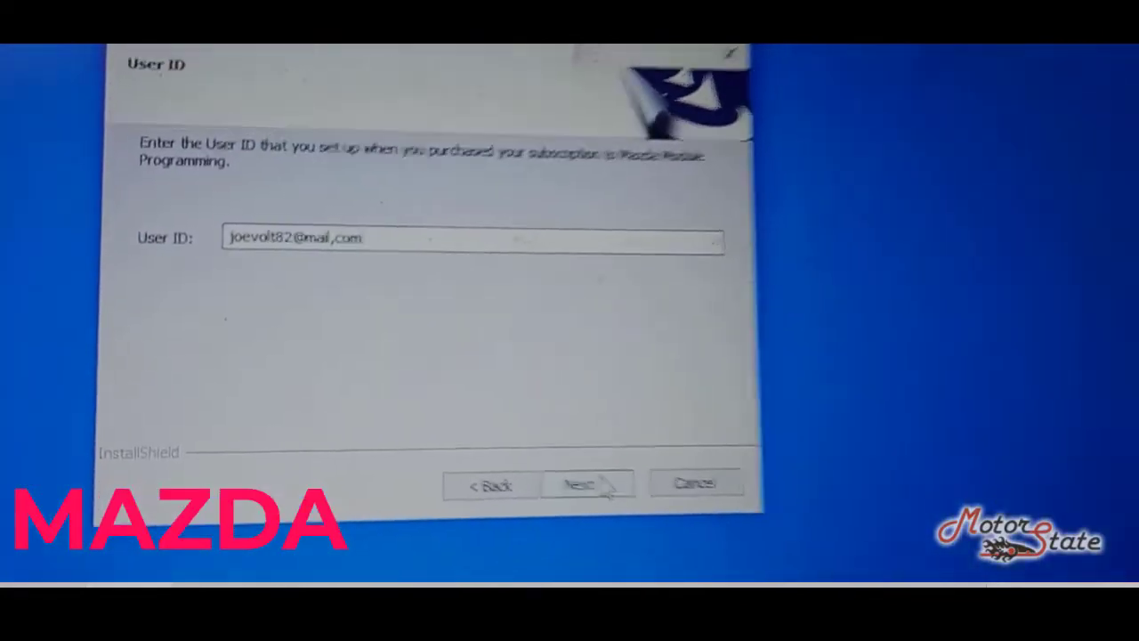
click(627, 448)
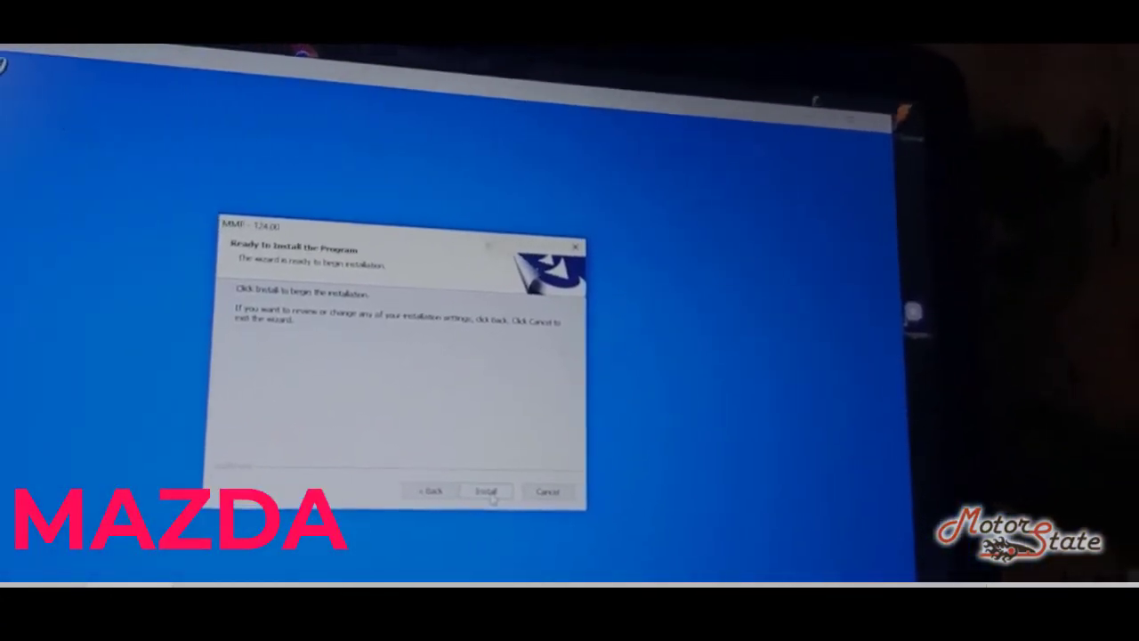
click(490, 488)
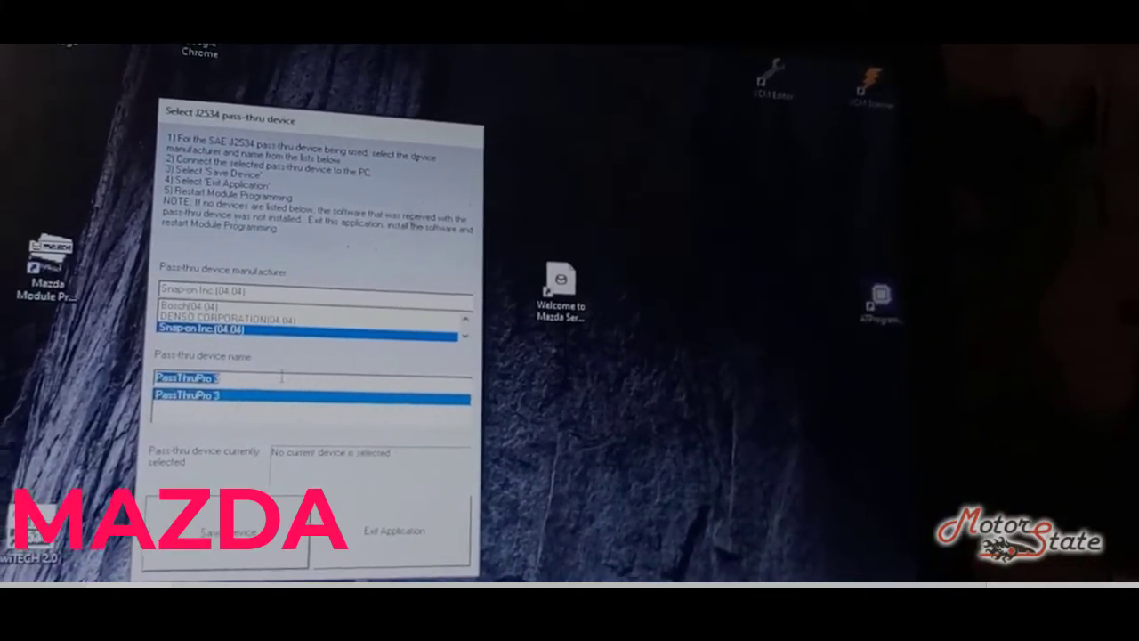
Step: Try saving Snap-on Inc PassThruPro 3 as the J2534 pass-thru device
click(226, 538)
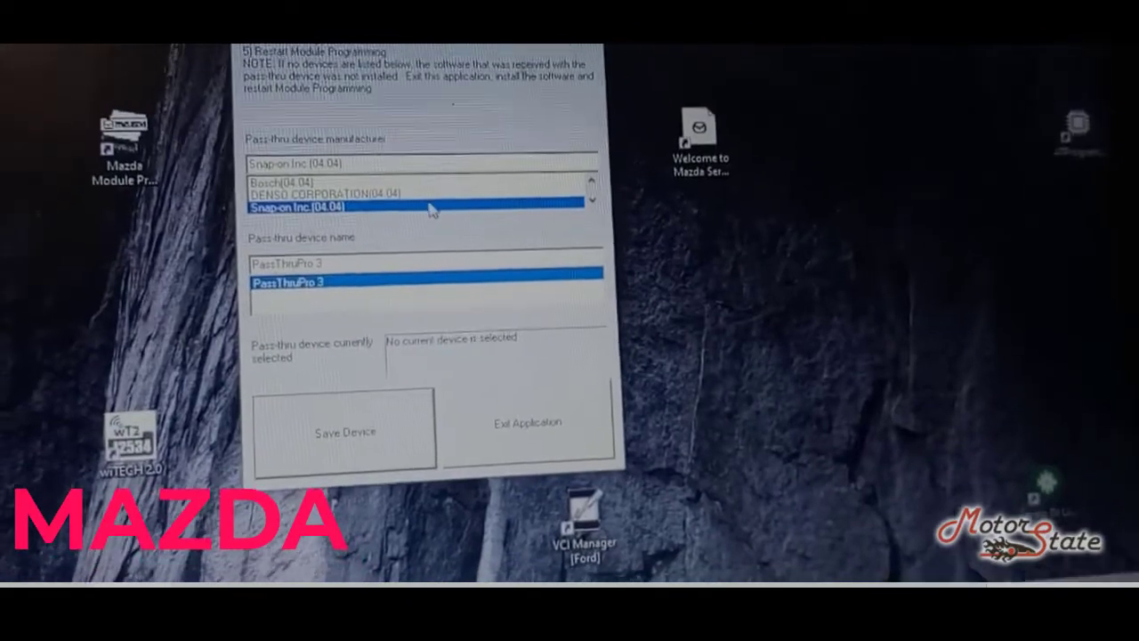
click(547, 212)
click(267, 255)
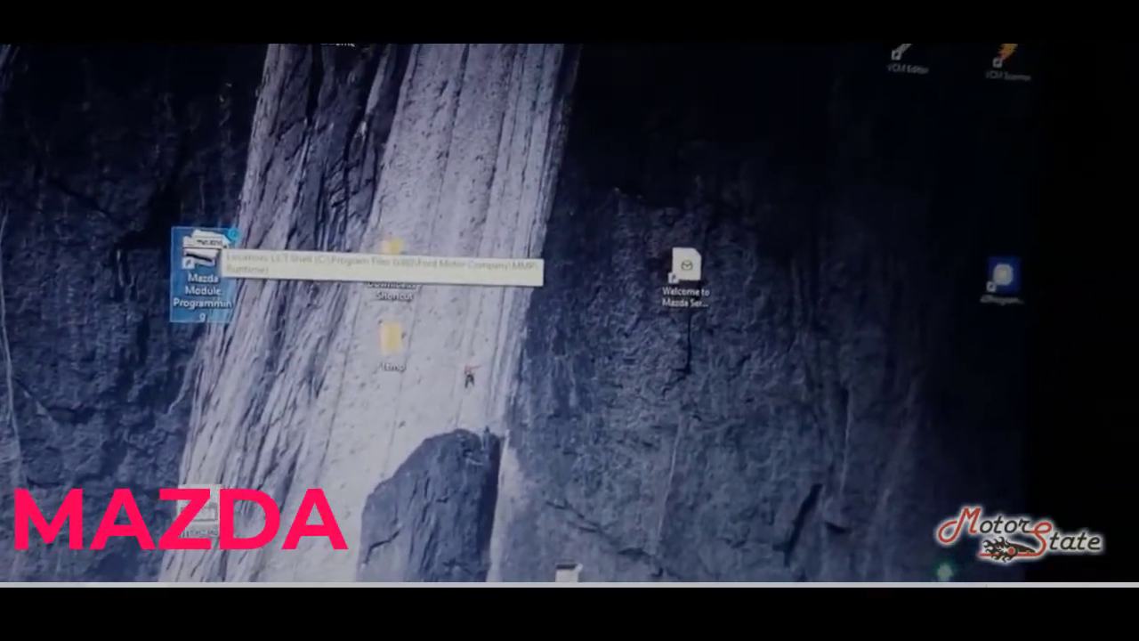
Step: Launch Mazda Module Programming, retry Snap-on PassThruPro 3, and dismiss the connection failure
double_click(203, 258)
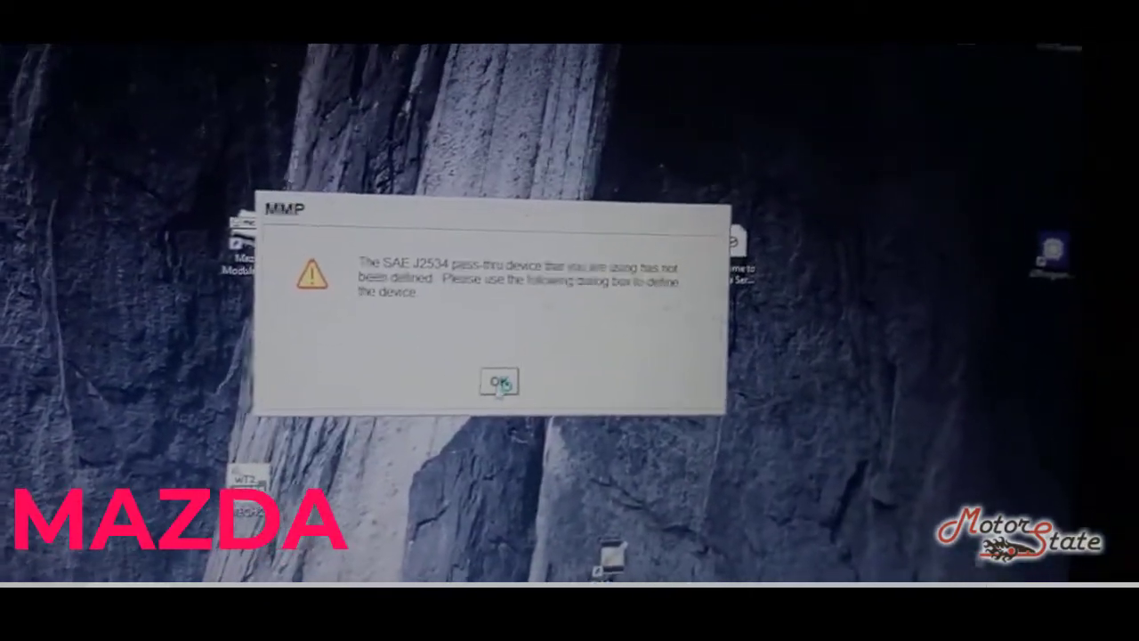
click(499, 382)
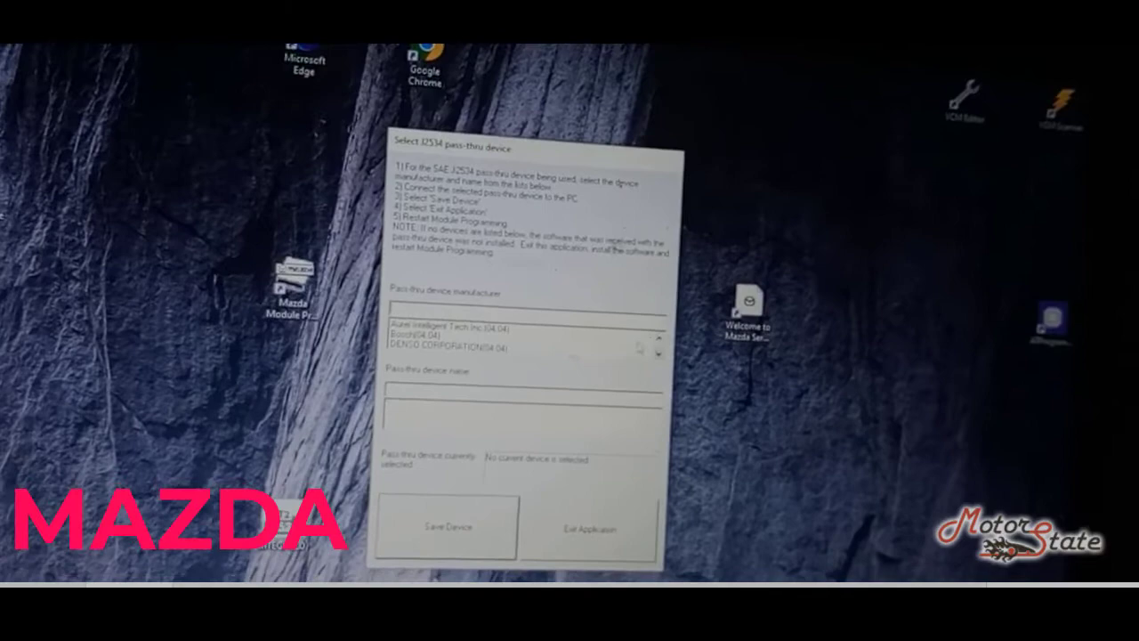
click(645, 378)
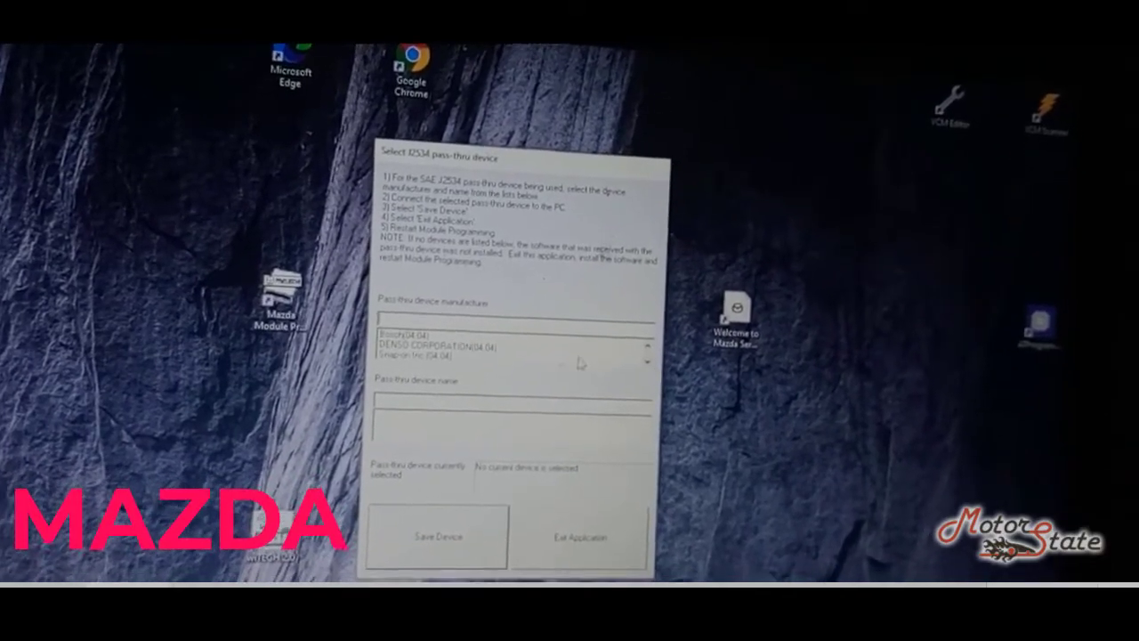
click(569, 368)
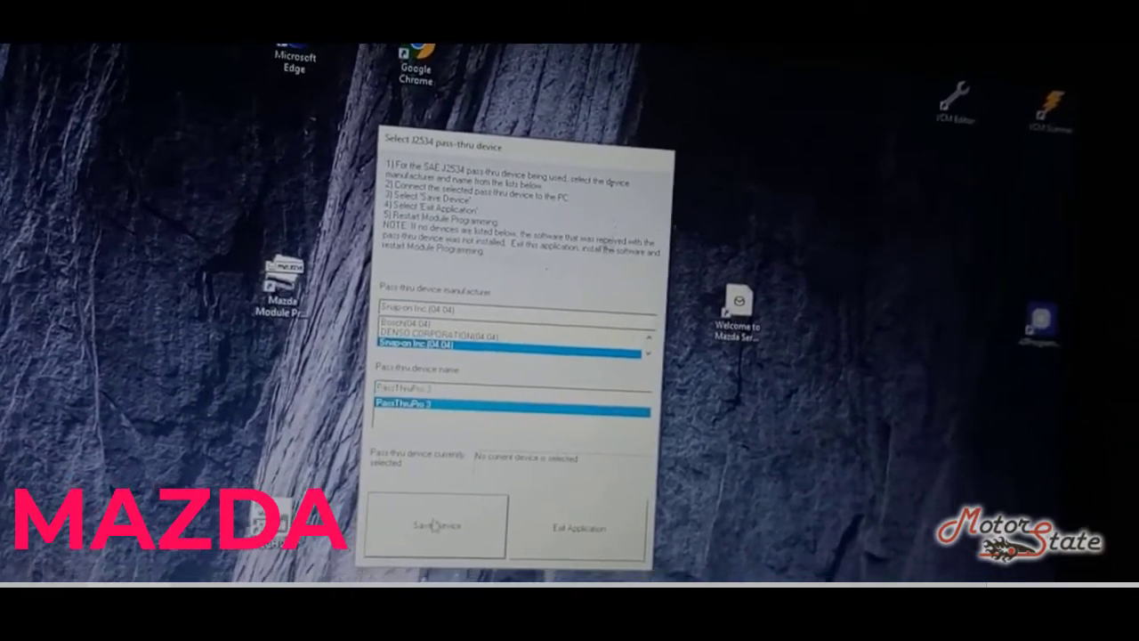
click(439, 534)
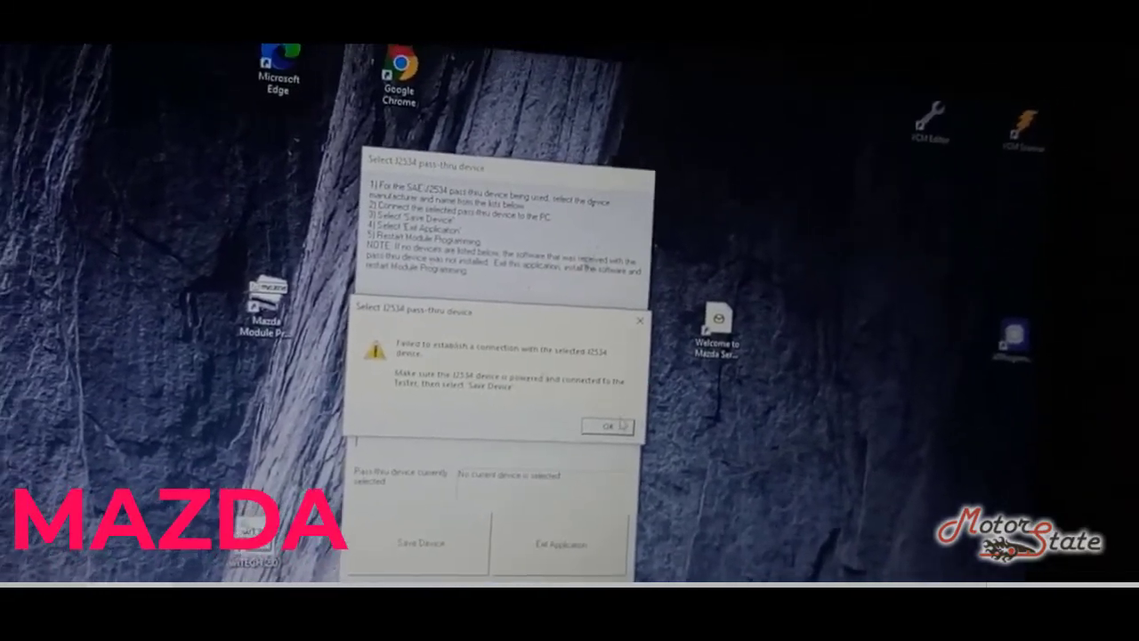
click(597, 409)
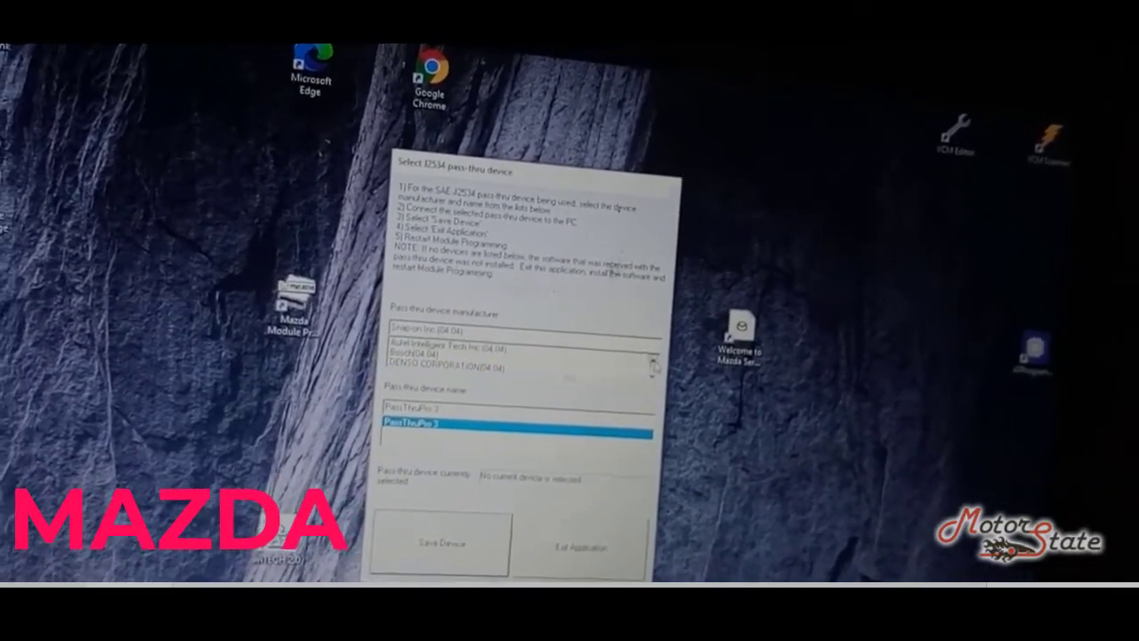
Step: Save Autel Intelligent Tech Inc MaxiFlash JVCI as the current device and exit setup
click(641, 359)
click(418, 343)
click(470, 405)
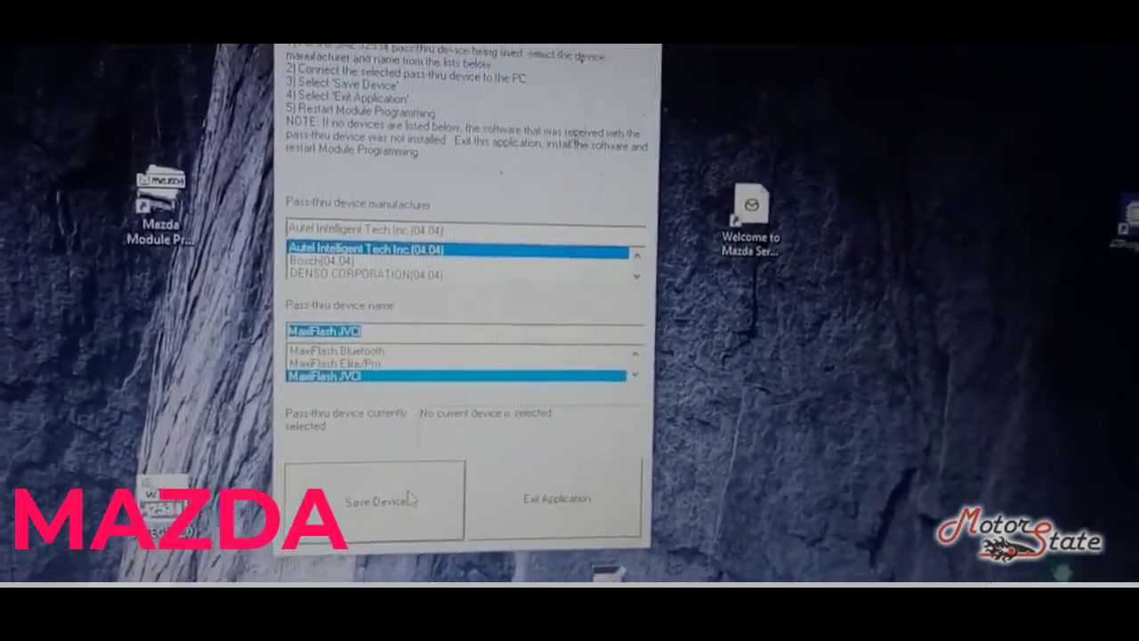
click(409, 500)
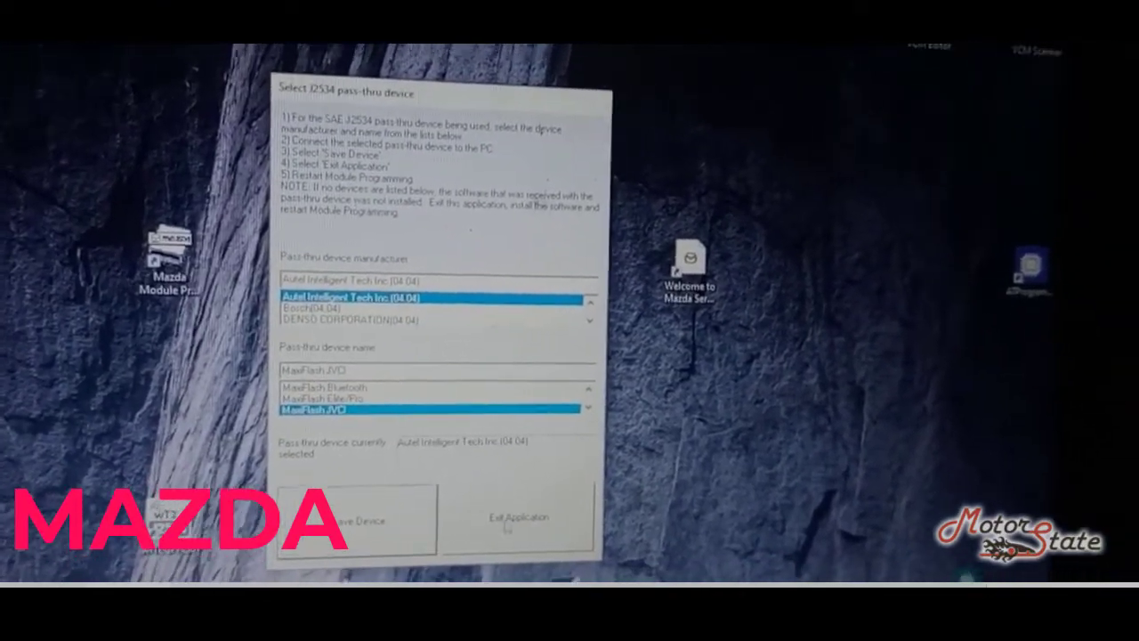
click(527, 532)
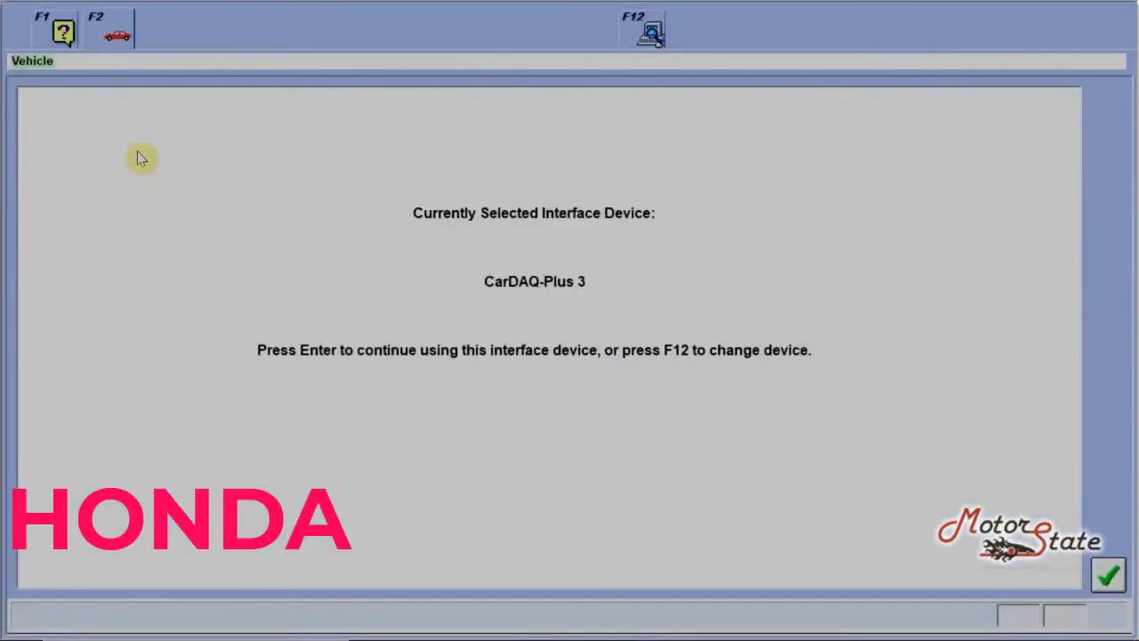
Step: Keep CarDAQ-Plus 3, log on to Service Express, and confirm the 2014 Accord details
click(1109, 575)
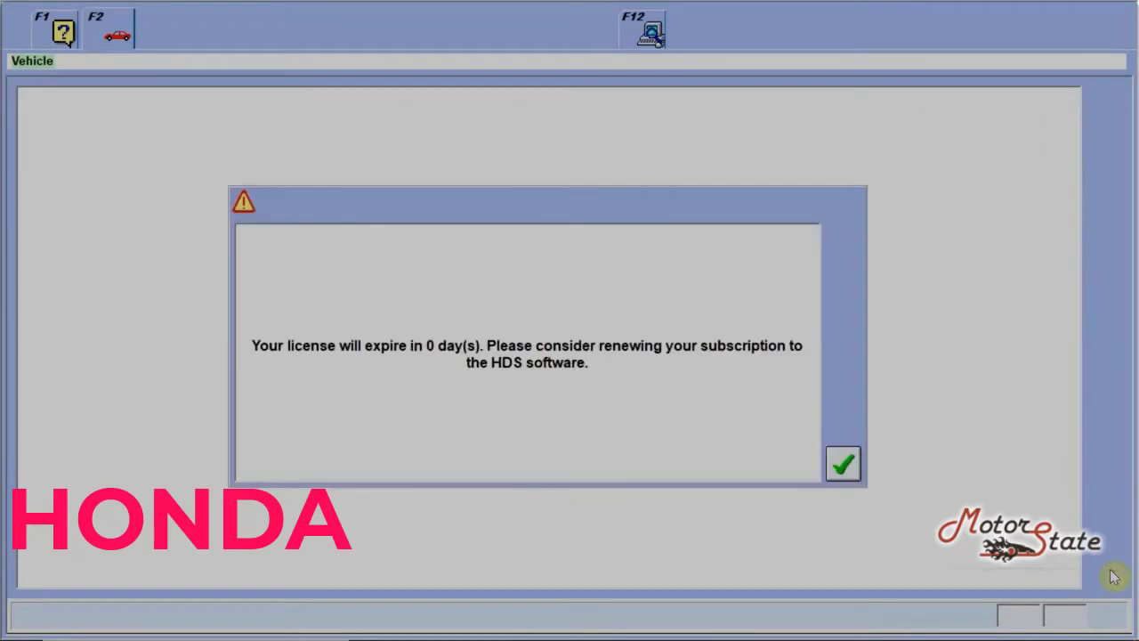
click(837, 464)
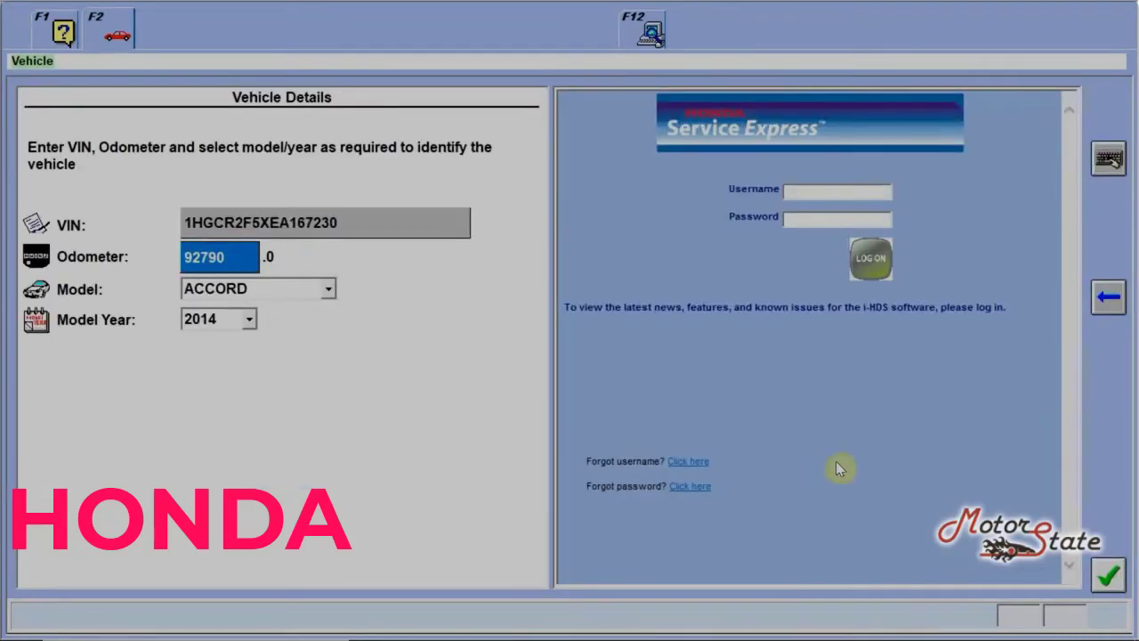
click(819, 191)
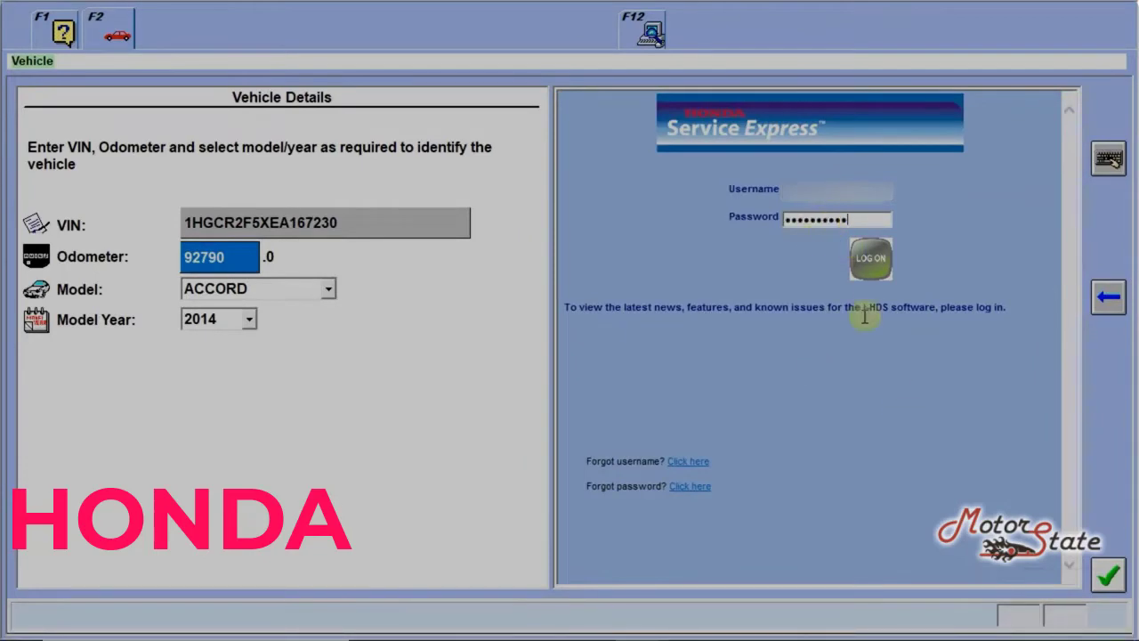
click(871, 267)
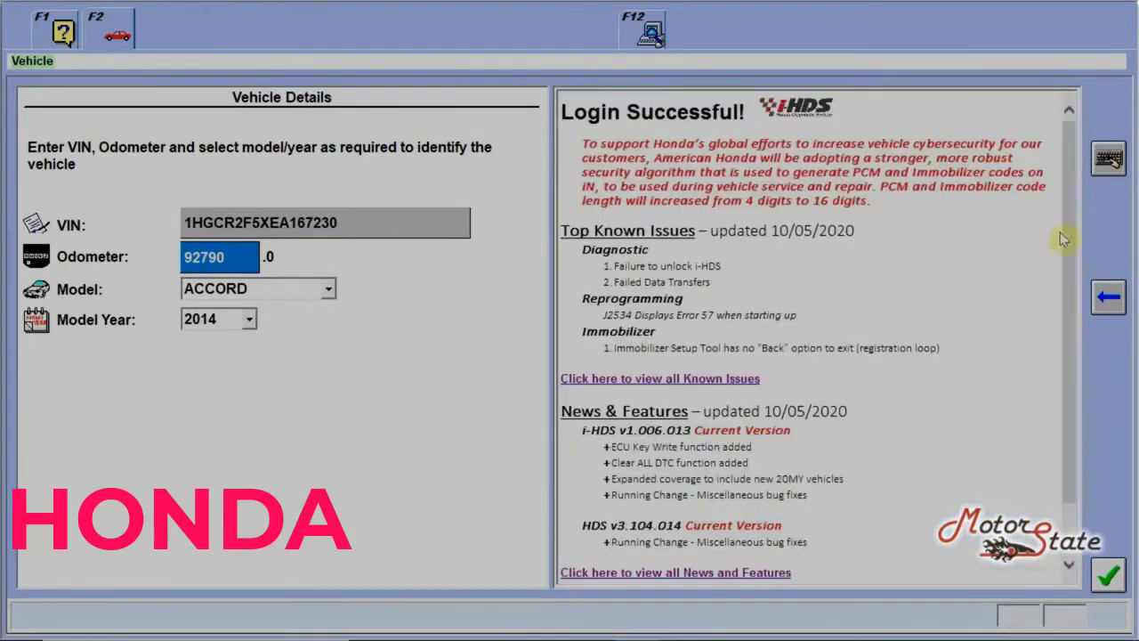
drag(1063, 238, 1060, 249)
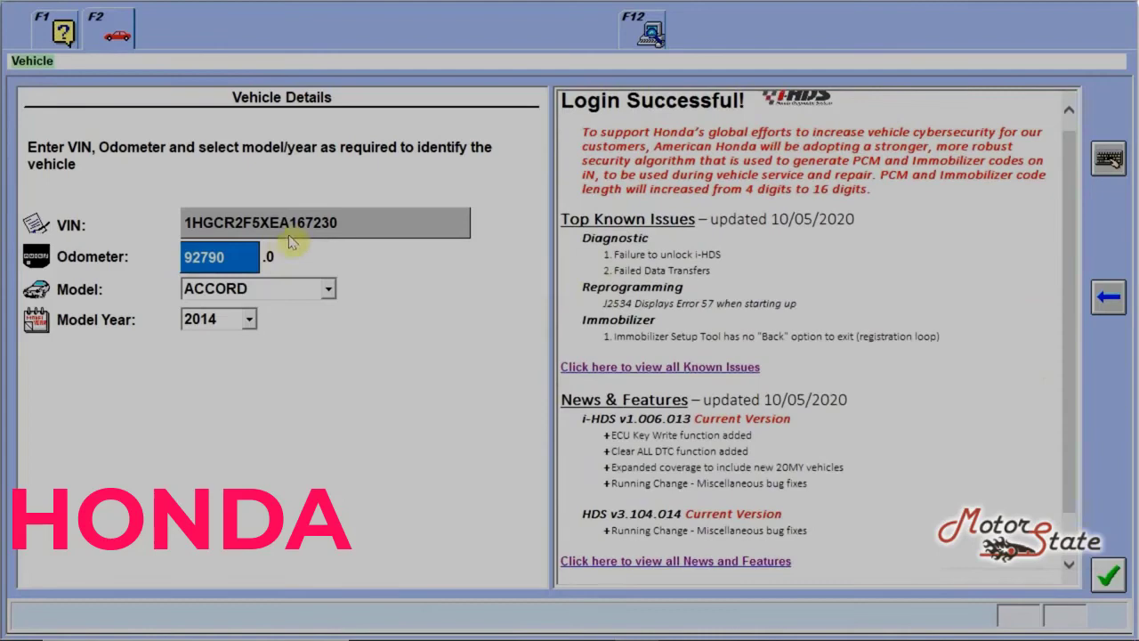
click(1108, 576)
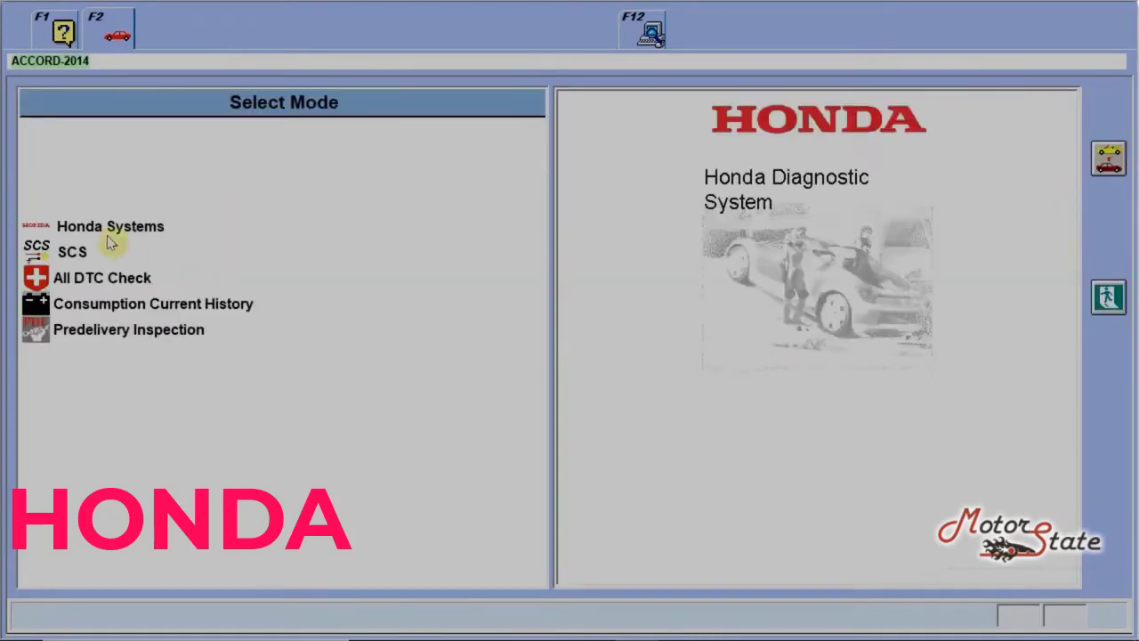
Step: Run the All DTC Check under Honda Systems, acknowledging the park and ignition notes
click(111, 231)
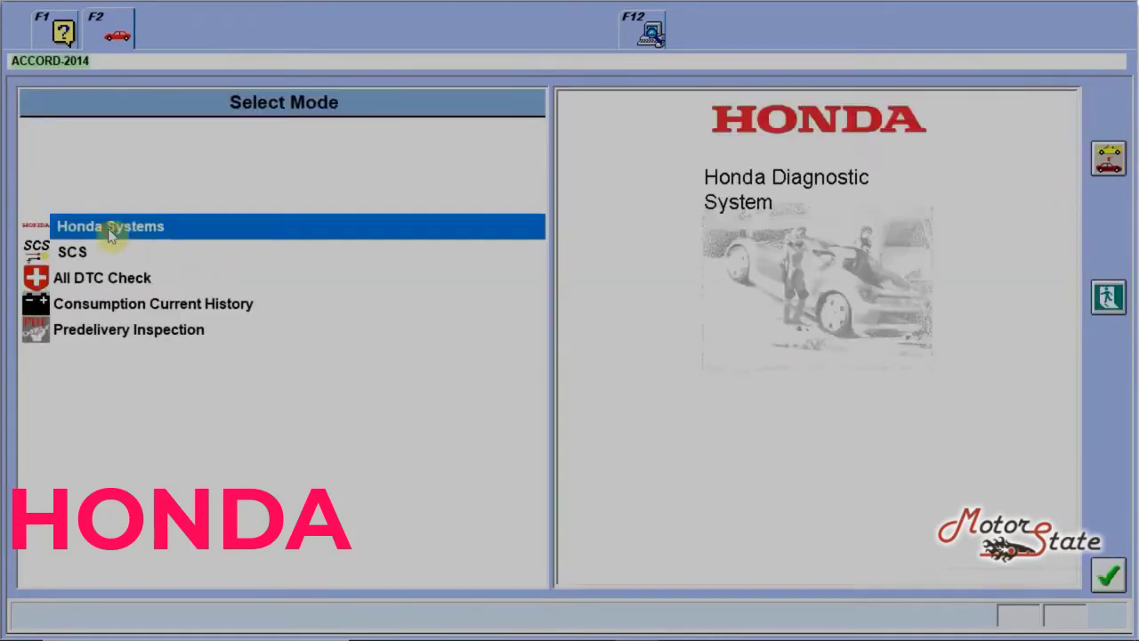
click(1107, 577)
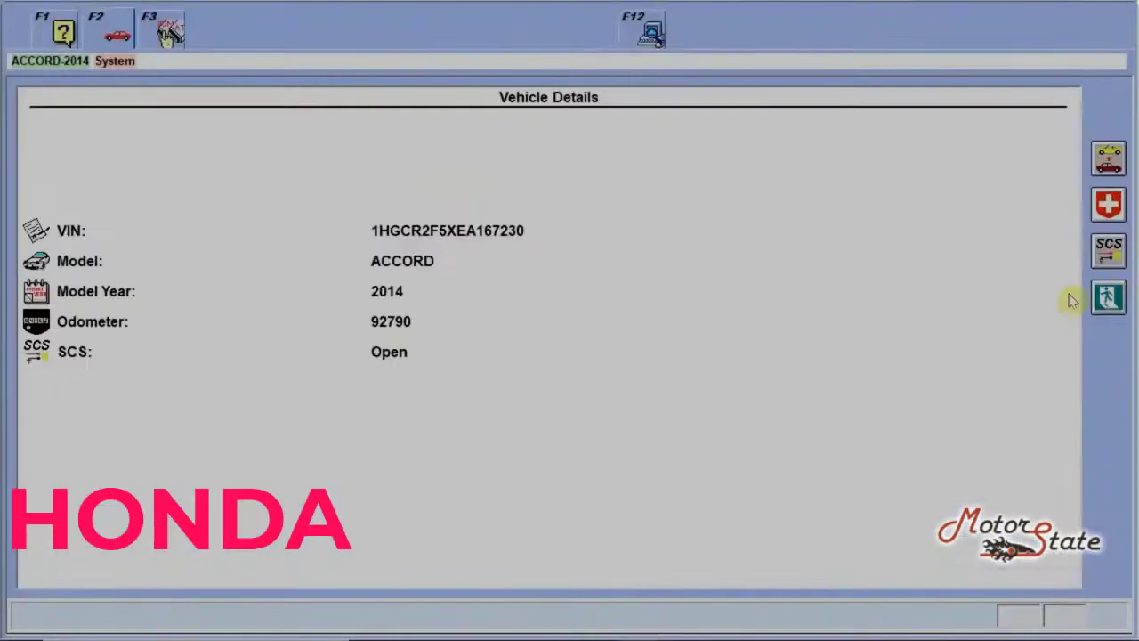
click(1109, 206)
click(313, 567)
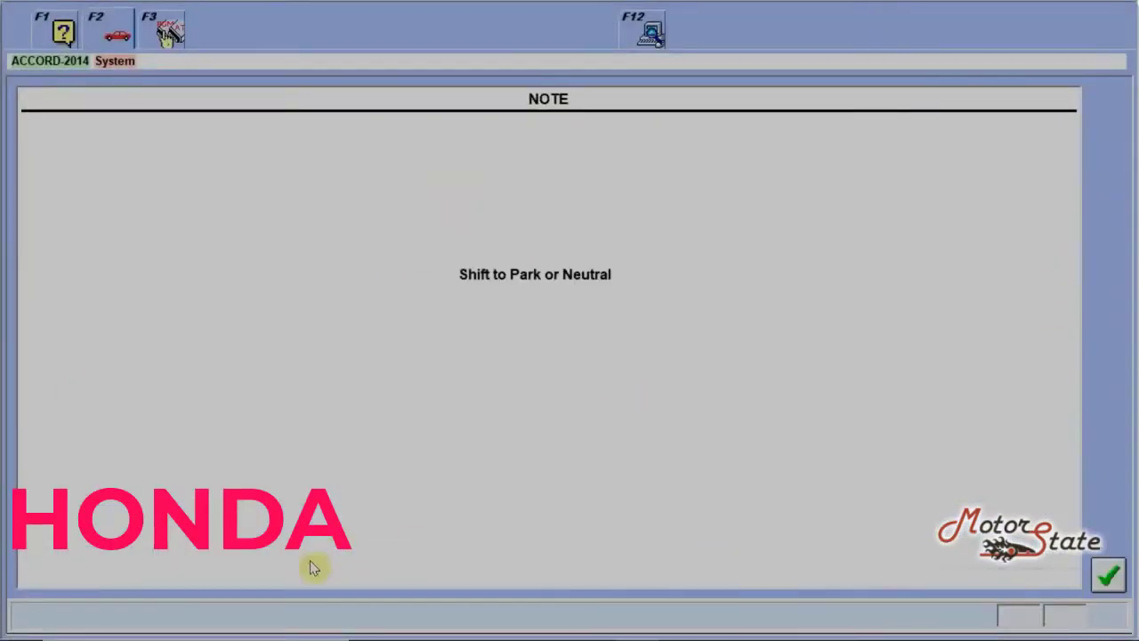
click(1106, 576)
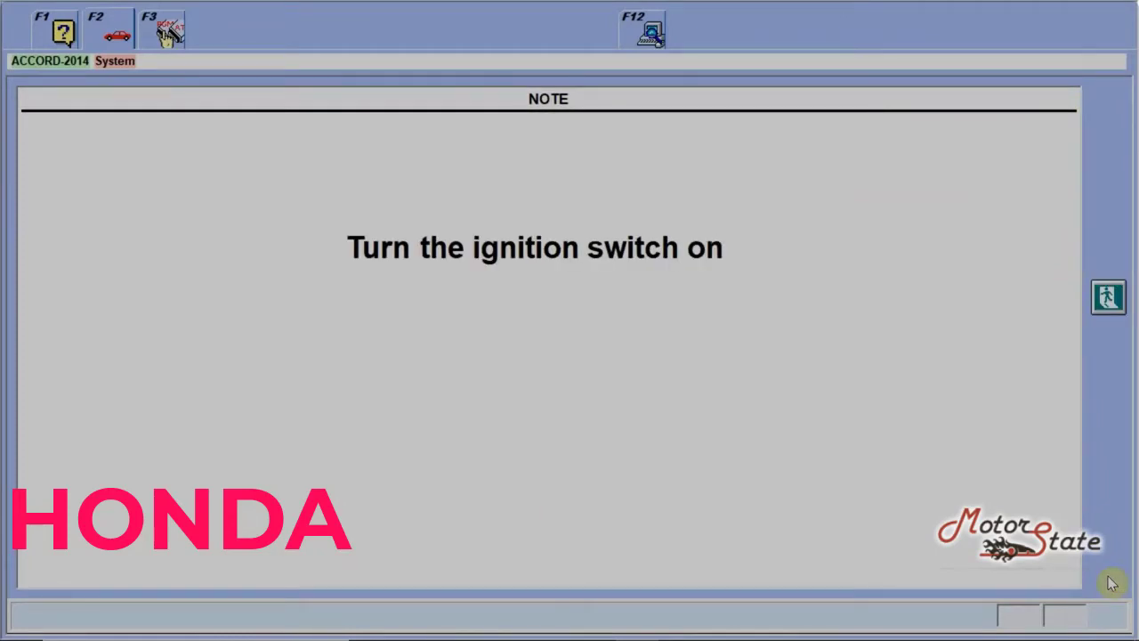
click(1111, 583)
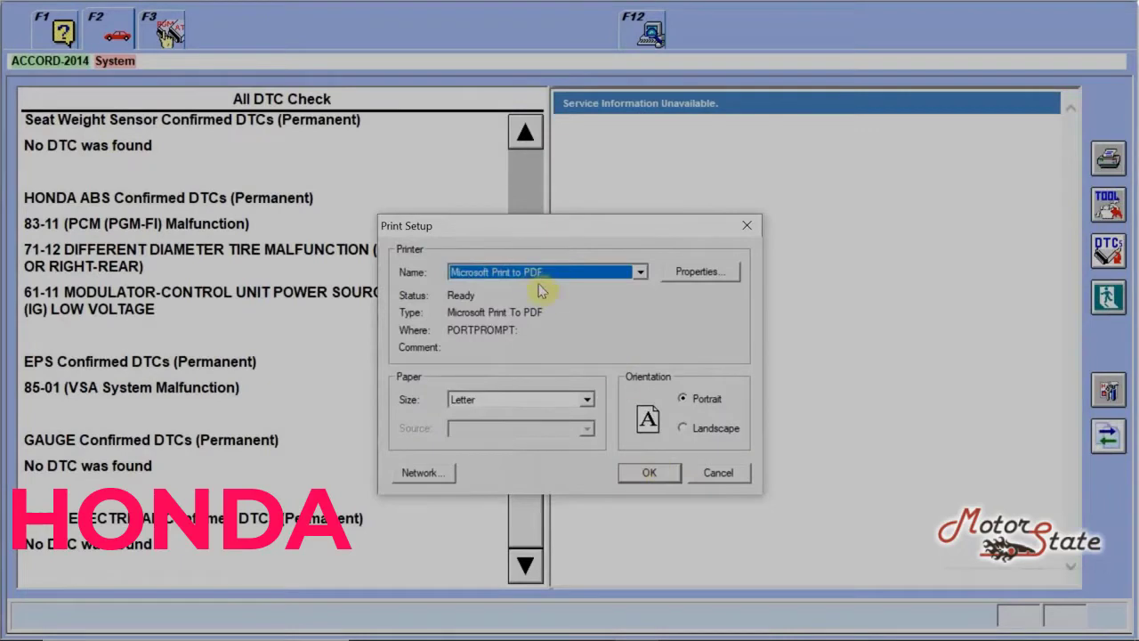
Step: Print and save the DTC results list showing P2101 and ABS/EPS codes
click(648, 472)
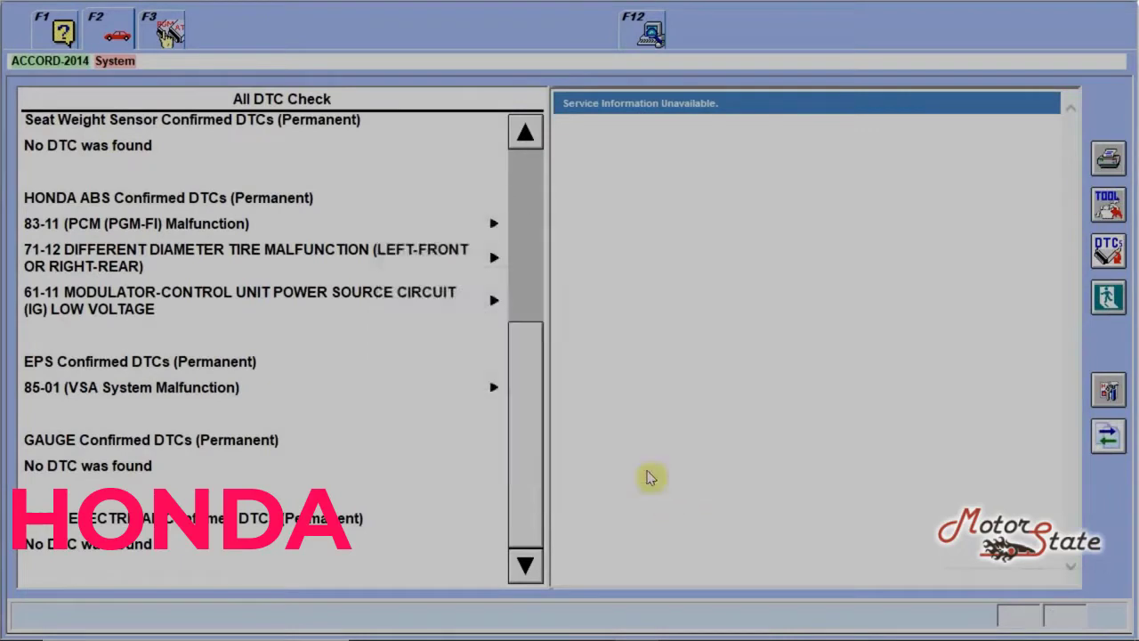
click(710, 530)
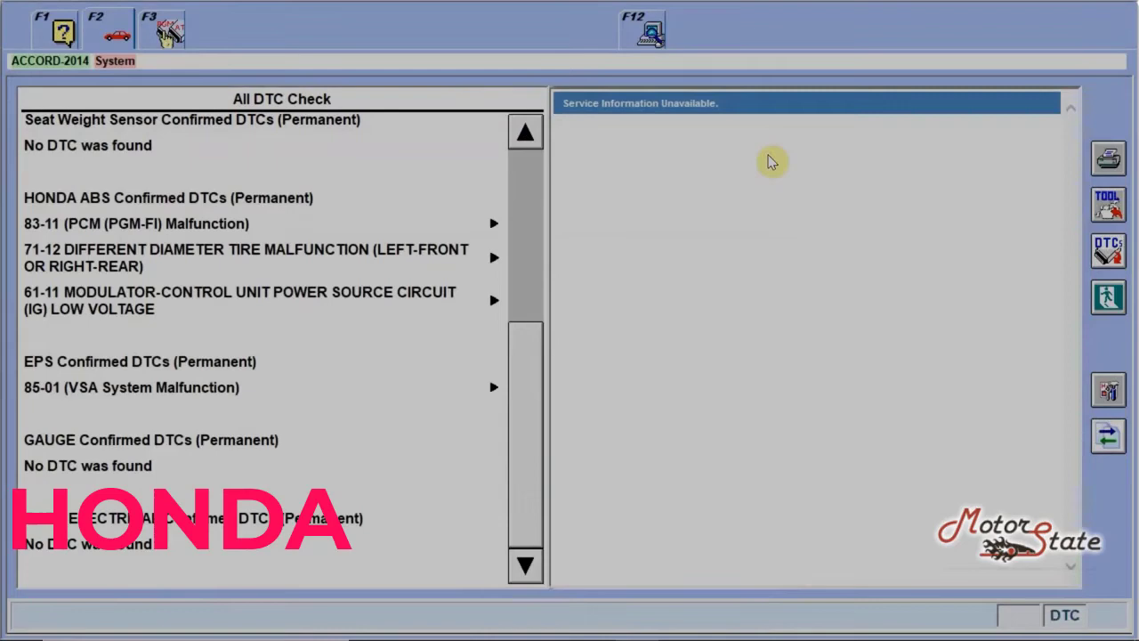
drag(541, 430, 551, 284)
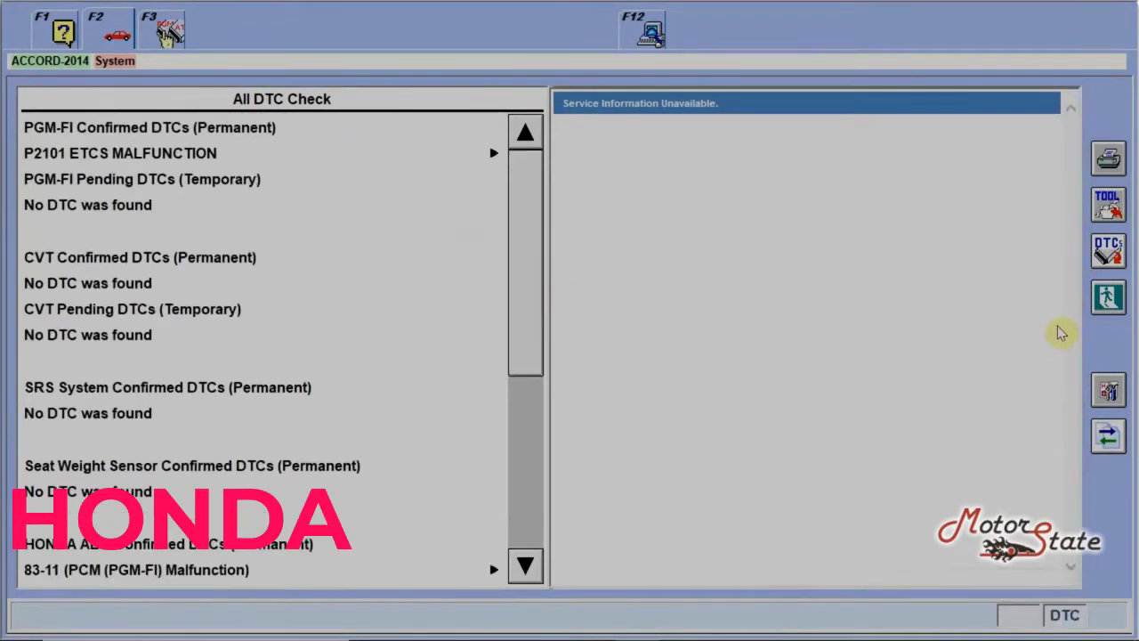
Step: Return to vehicle details, choose PGM FI, then exit HDS to the desktop
click(1108, 298)
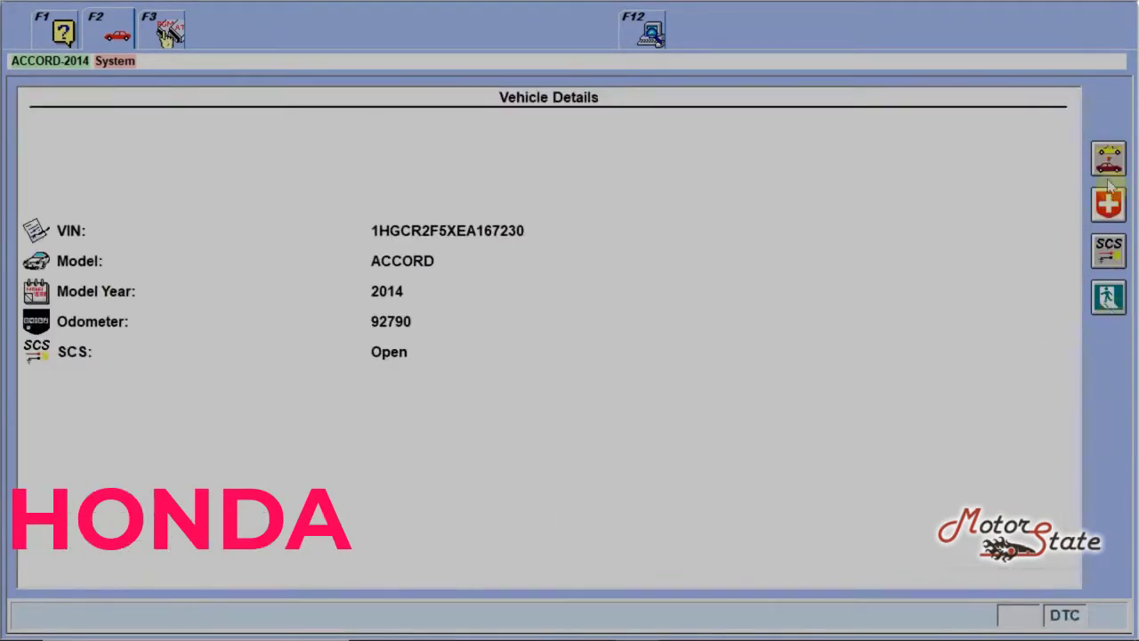
click(841, 466)
click(1109, 578)
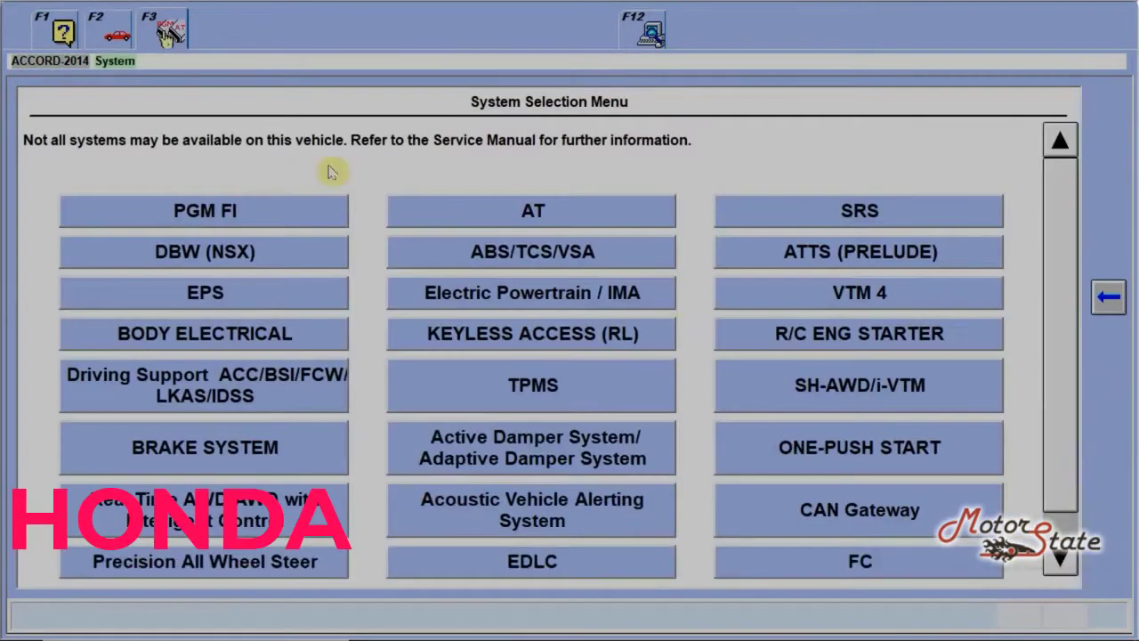
click(289, 213)
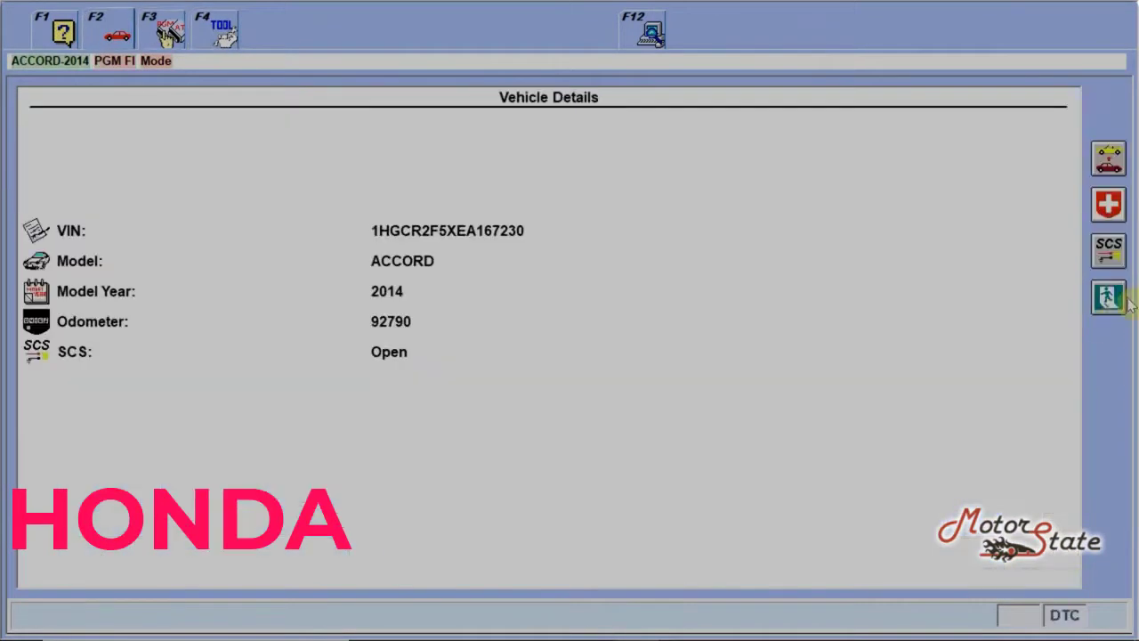
click(1123, 301)
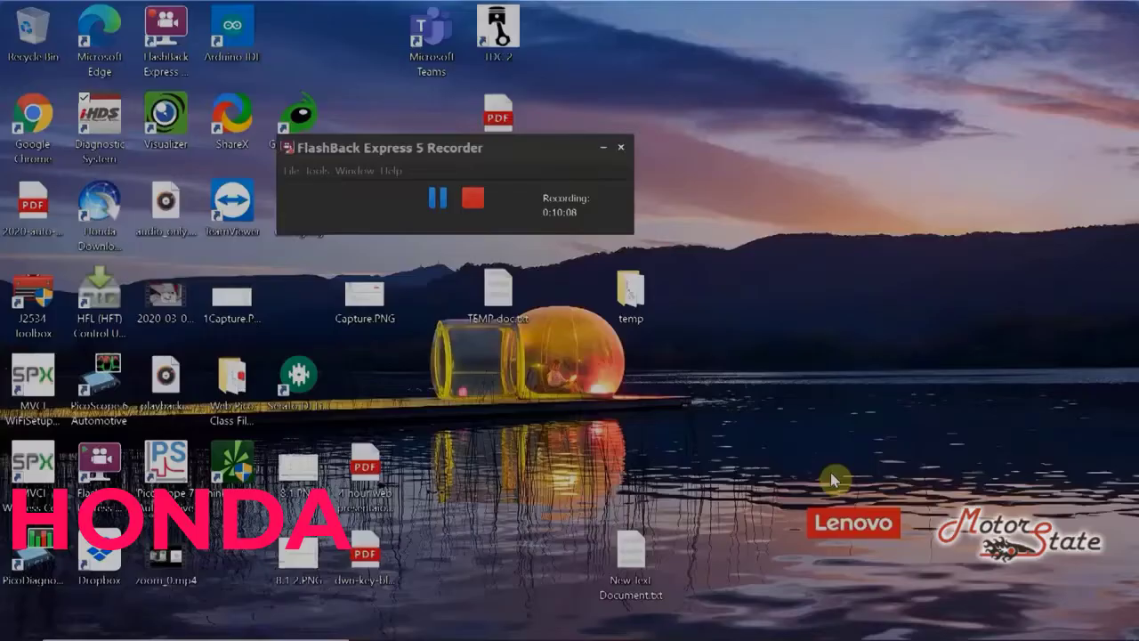
Step: Launch J2534 reprogramming, start with no bulletin number, and begin the system search
click(868, 360)
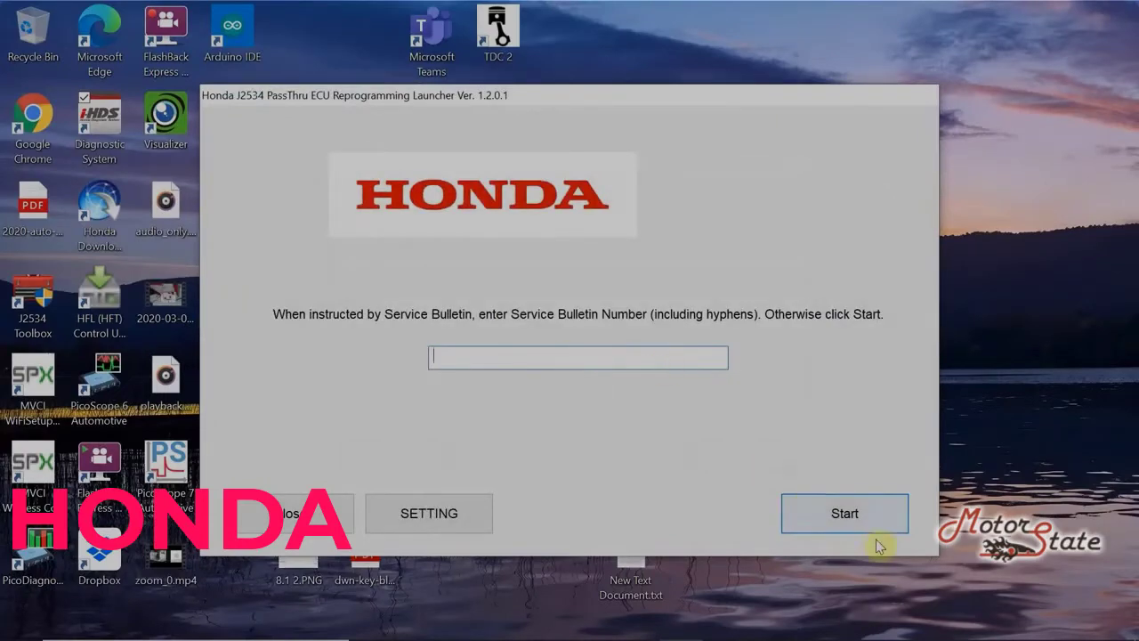
click(859, 516)
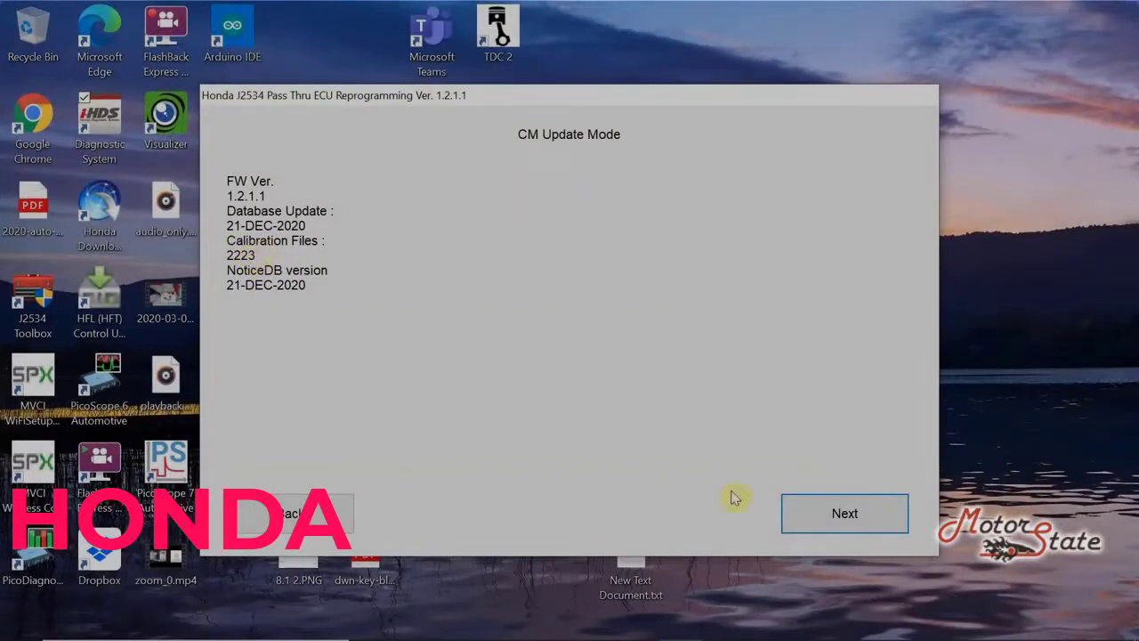
click(829, 518)
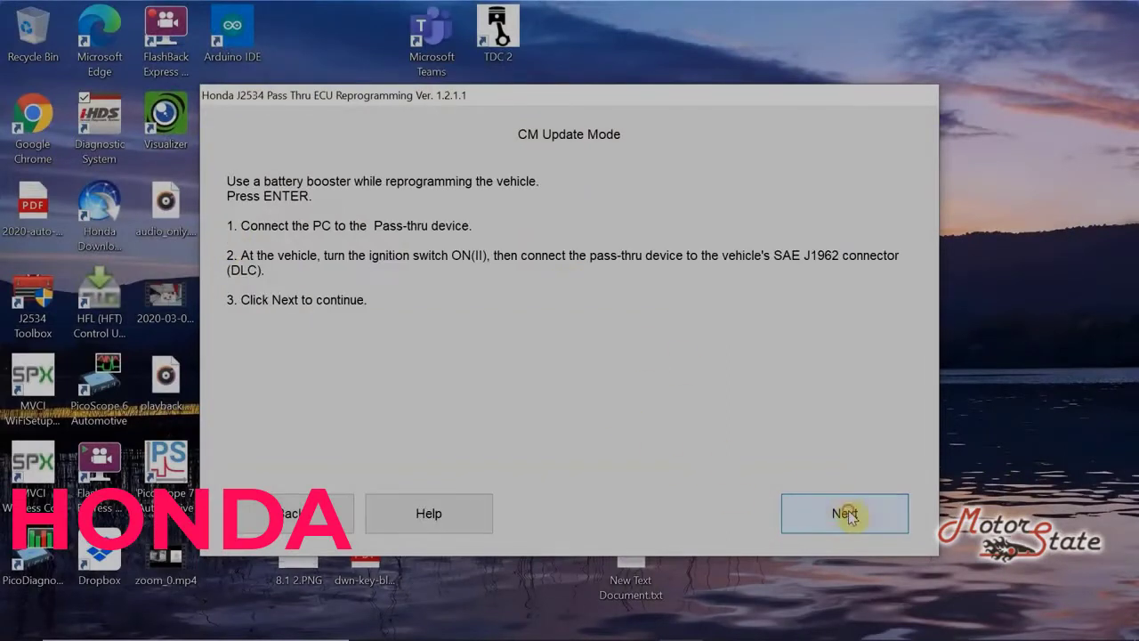
click(850, 512)
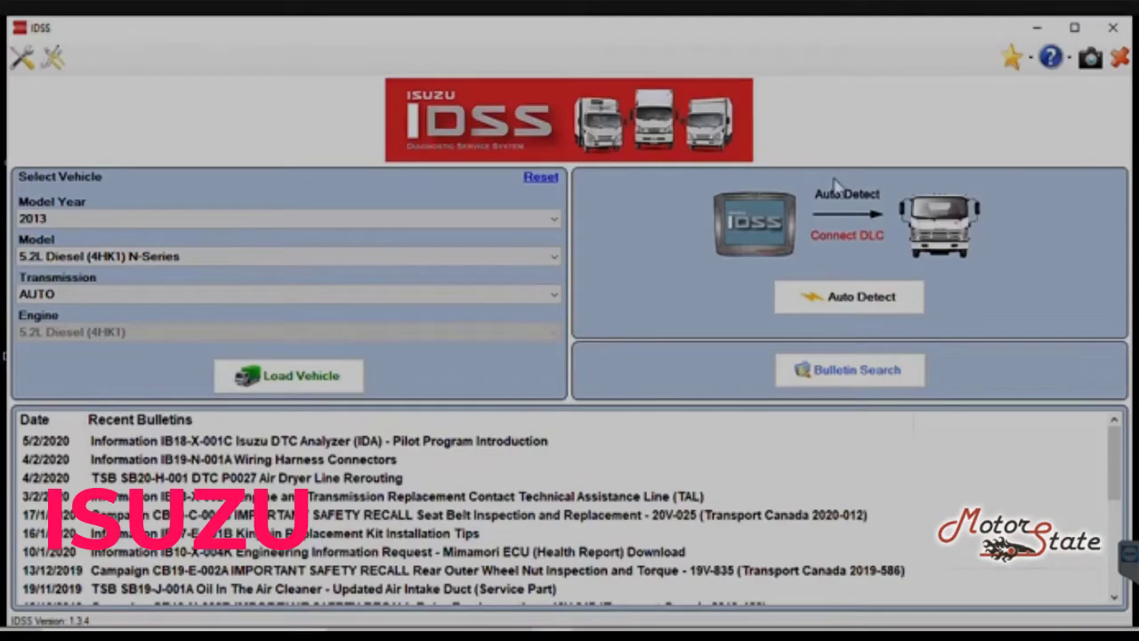
Step: Browse the available models for model years 2021 through 2018
click(203, 228)
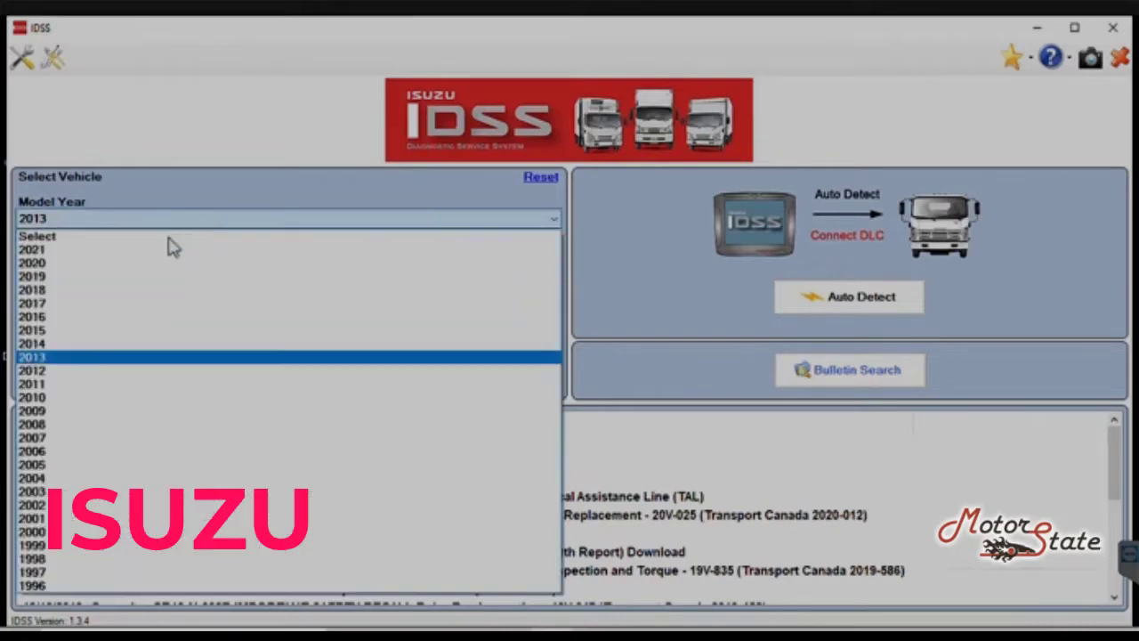
click(202, 141)
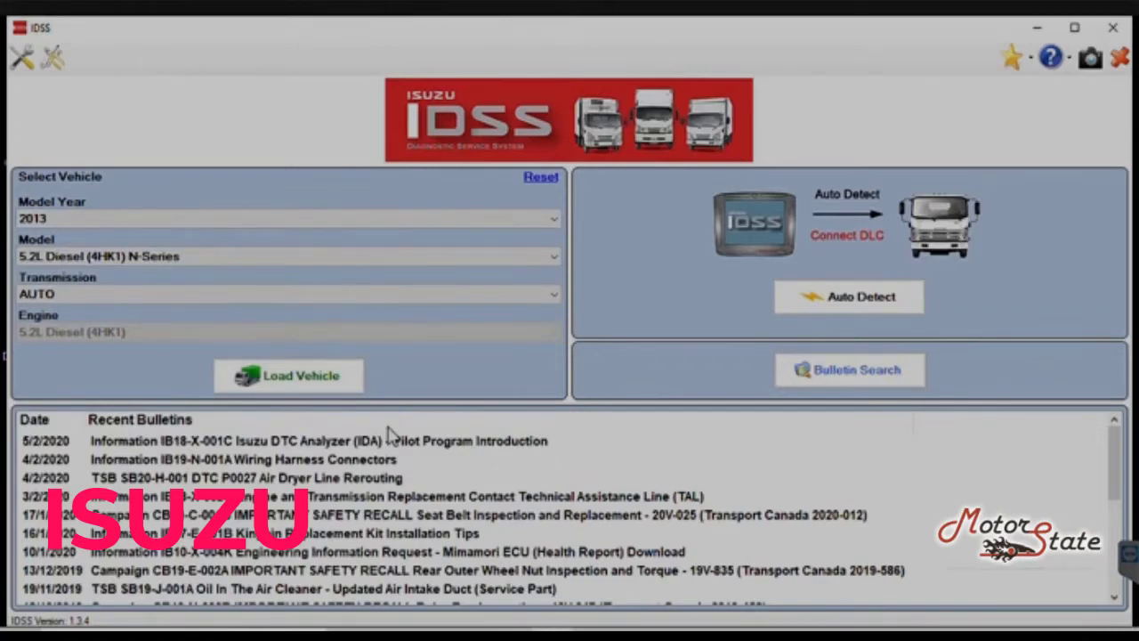
click(435, 227)
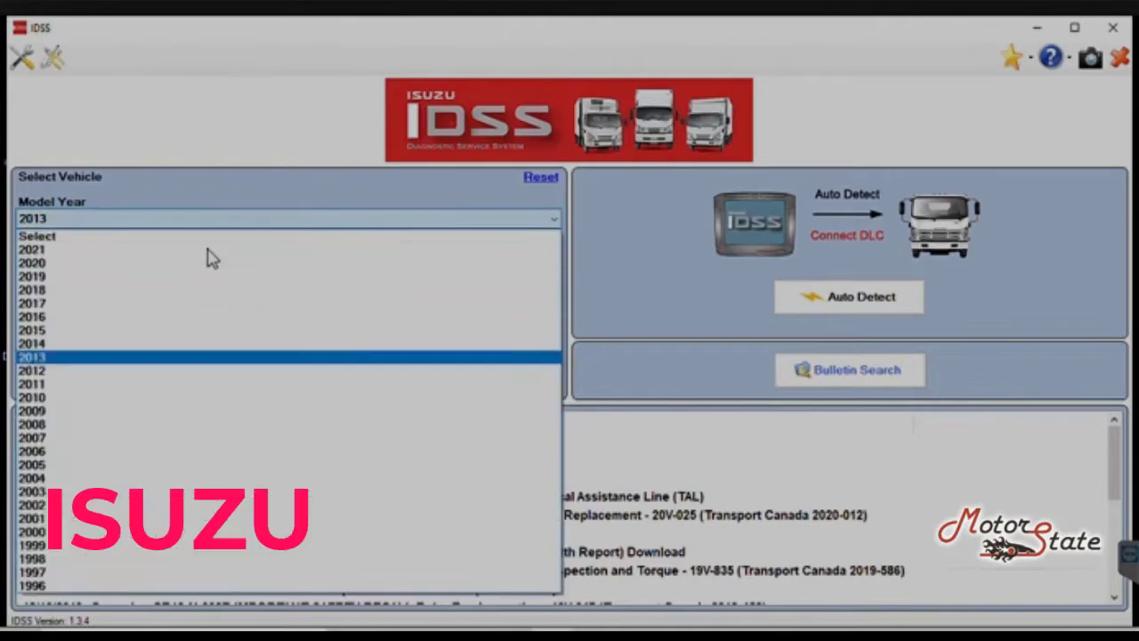
click(204, 250)
click(213, 220)
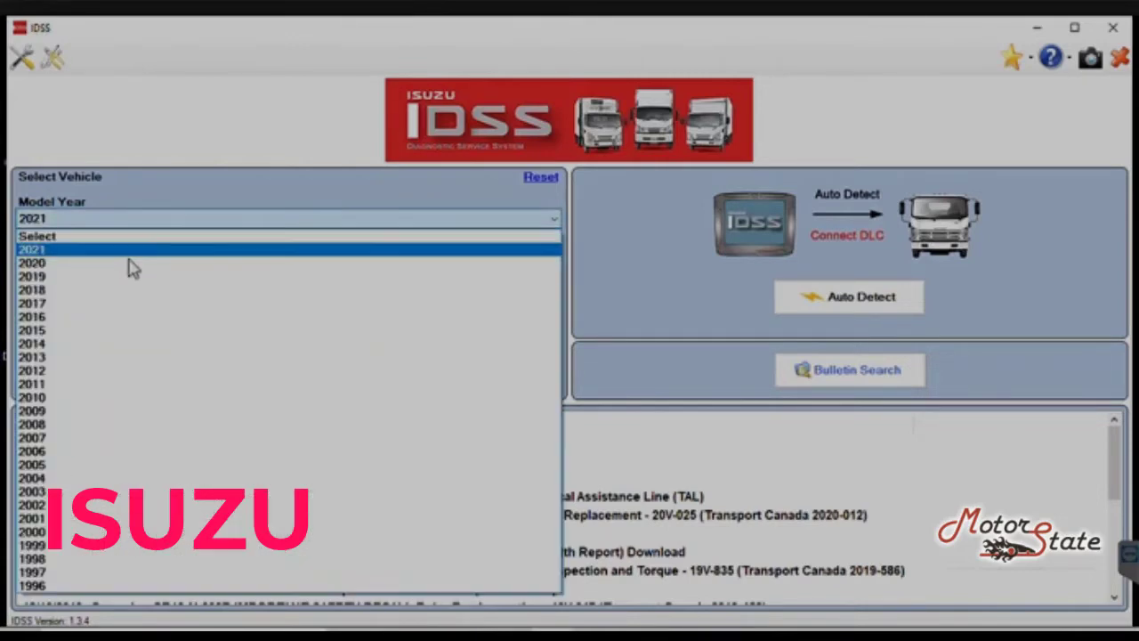
click(132, 264)
click(151, 256)
click(163, 254)
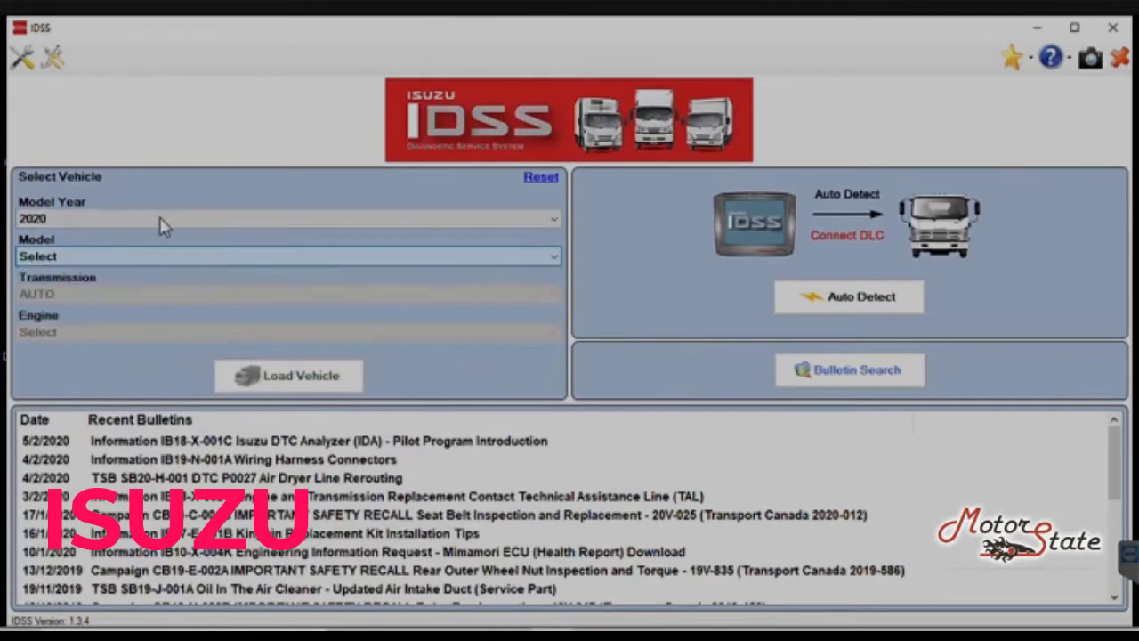
click(157, 224)
click(140, 278)
click(158, 256)
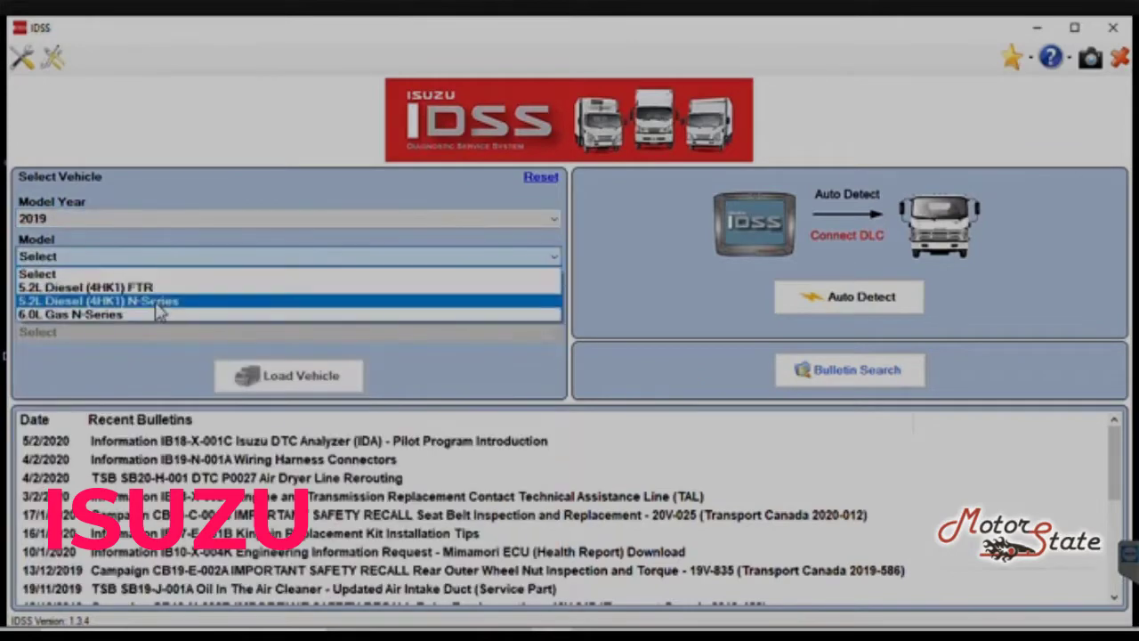
click(177, 226)
click(178, 224)
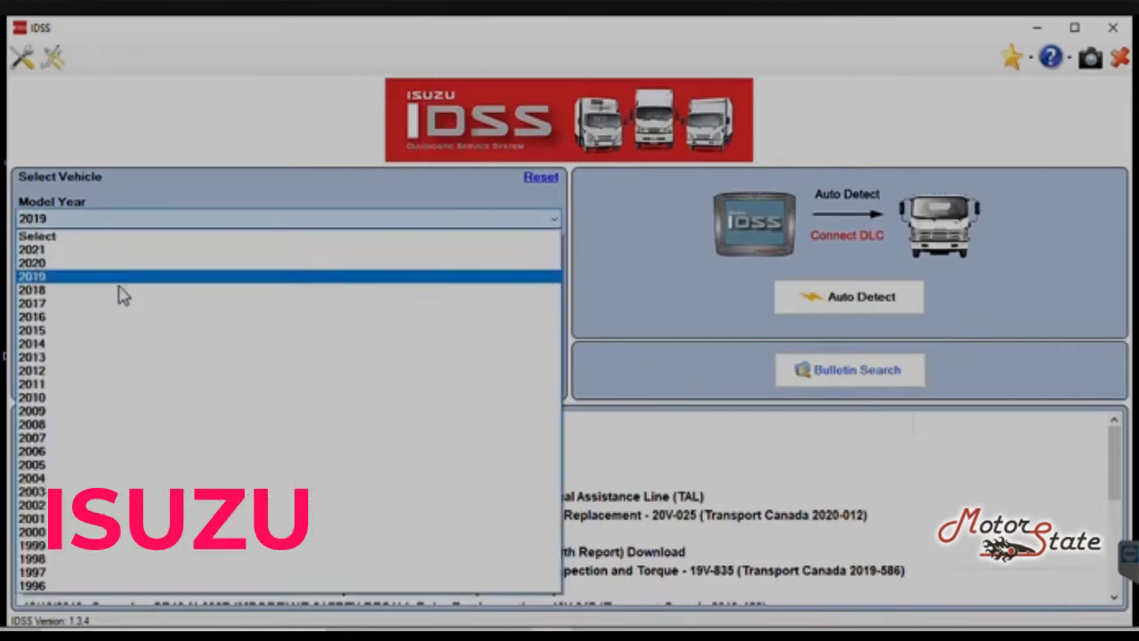
click(128, 293)
click(173, 257)
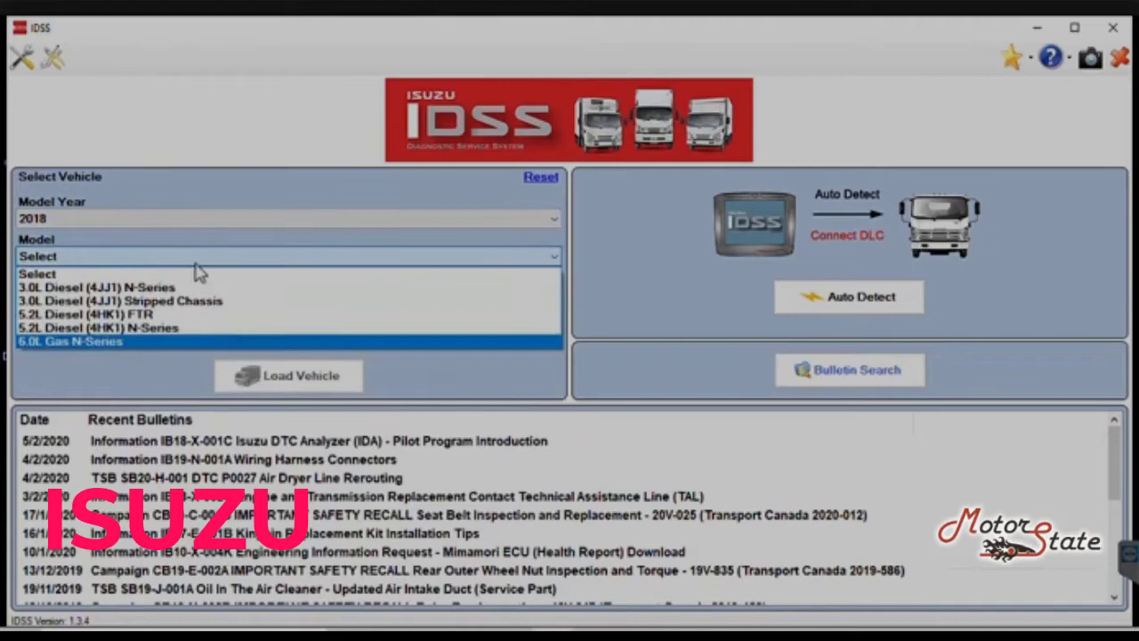
click(199, 264)
Step: Check which models are offered for model years 2017 through 2014
click(206, 223)
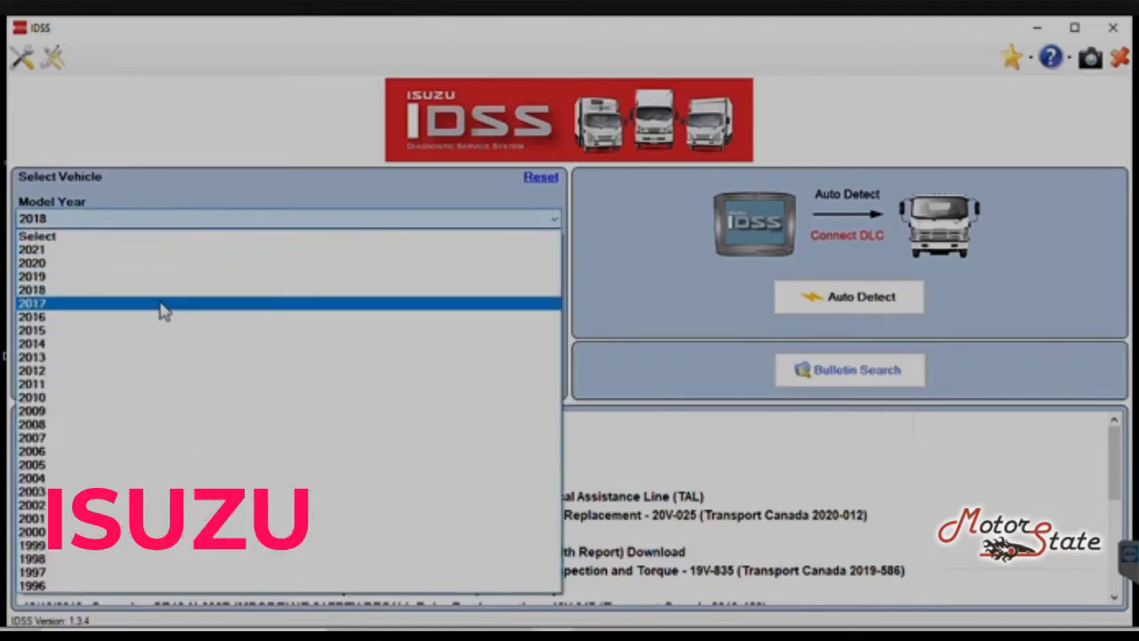
click(160, 307)
click(187, 258)
click(227, 220)
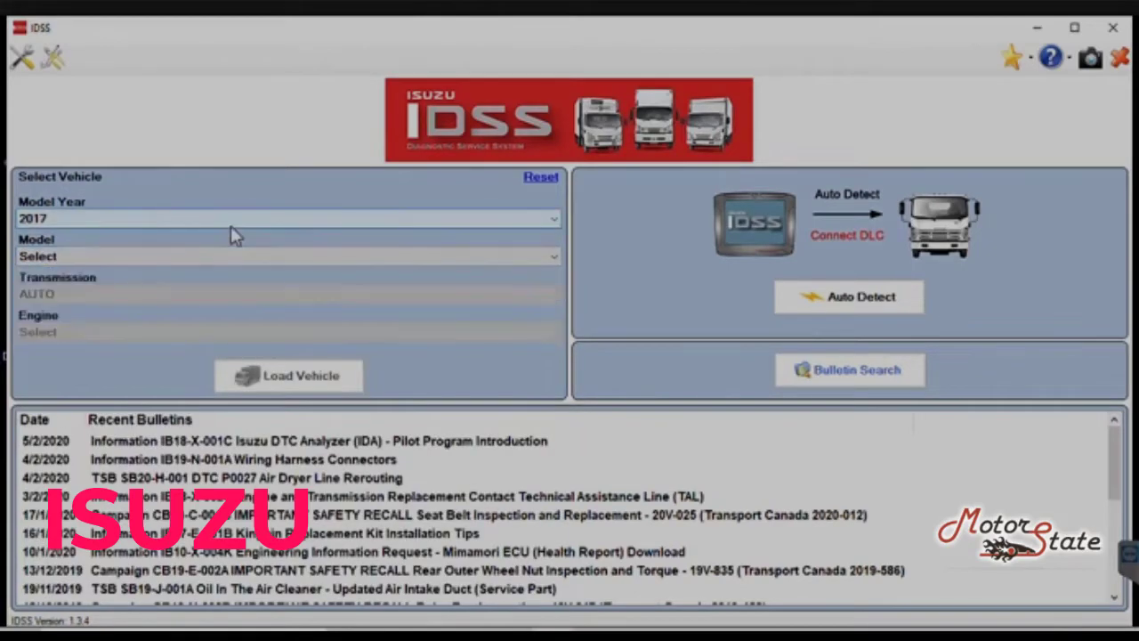
click(229, 222)
click(153, 319)
click(191, 258)
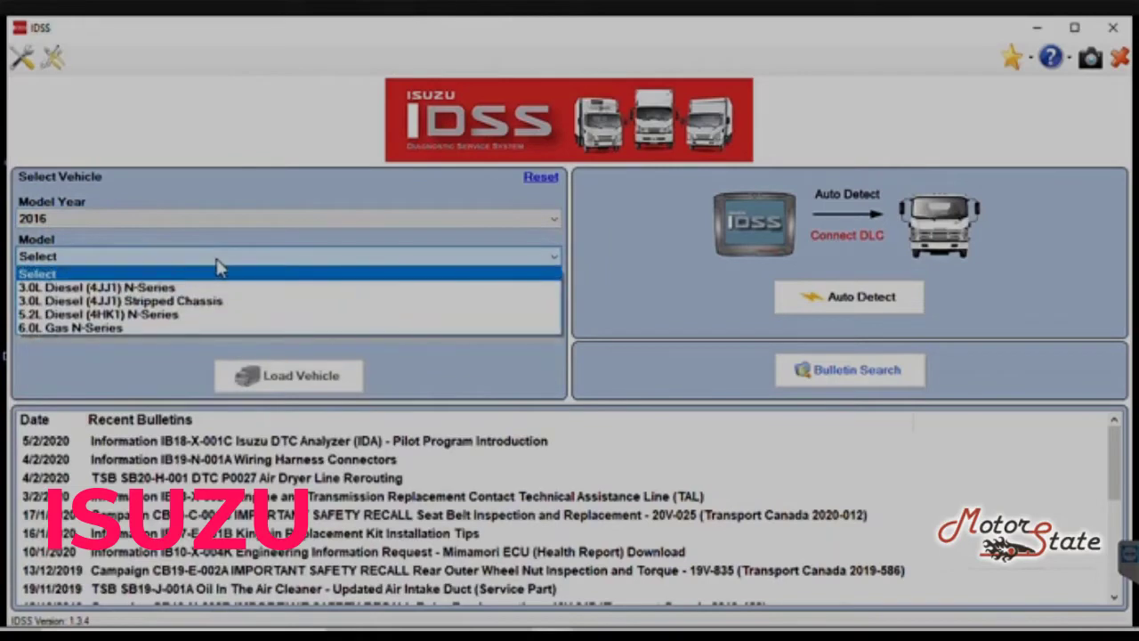
click(240, 228)
click(241, 223)
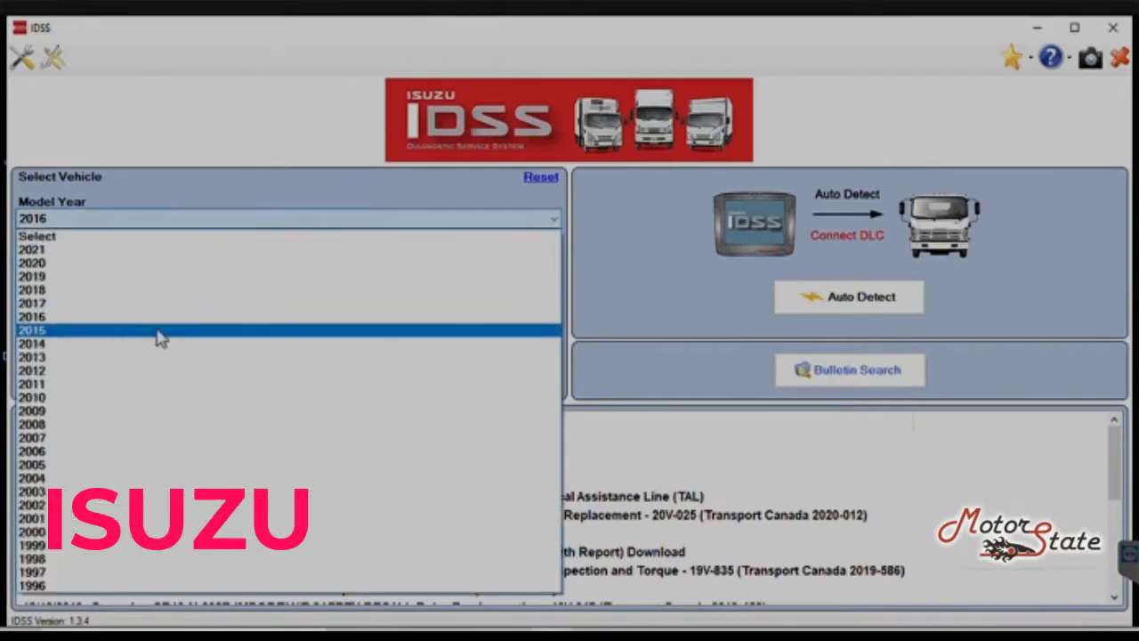
click(157, 329)
click(178, 257)
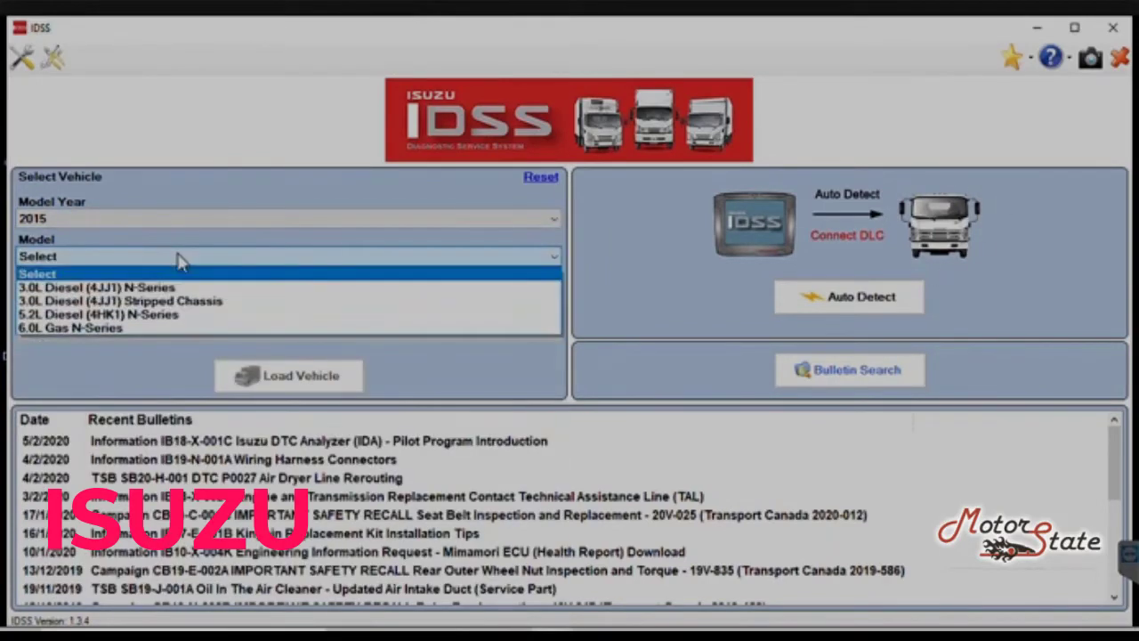
click(179, 258)
click(202, 221)
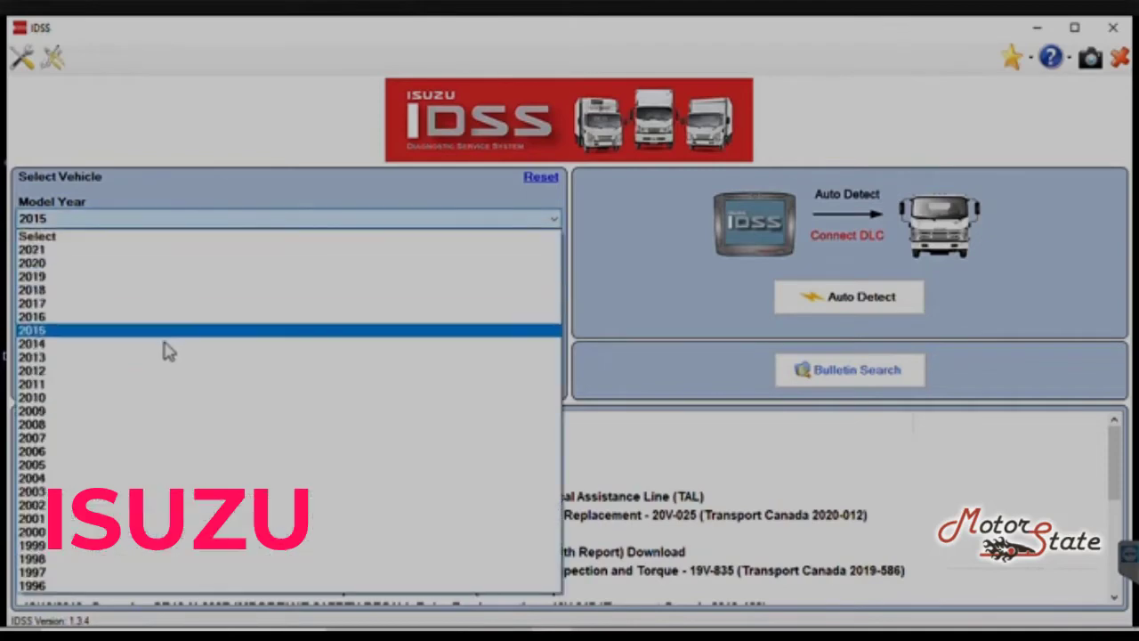
click(166, 345)
click(217, 258)
Step: Return to model year 2013 and choose the 5.2L Diesel (4HK1) N-Series model
click(208, 218)
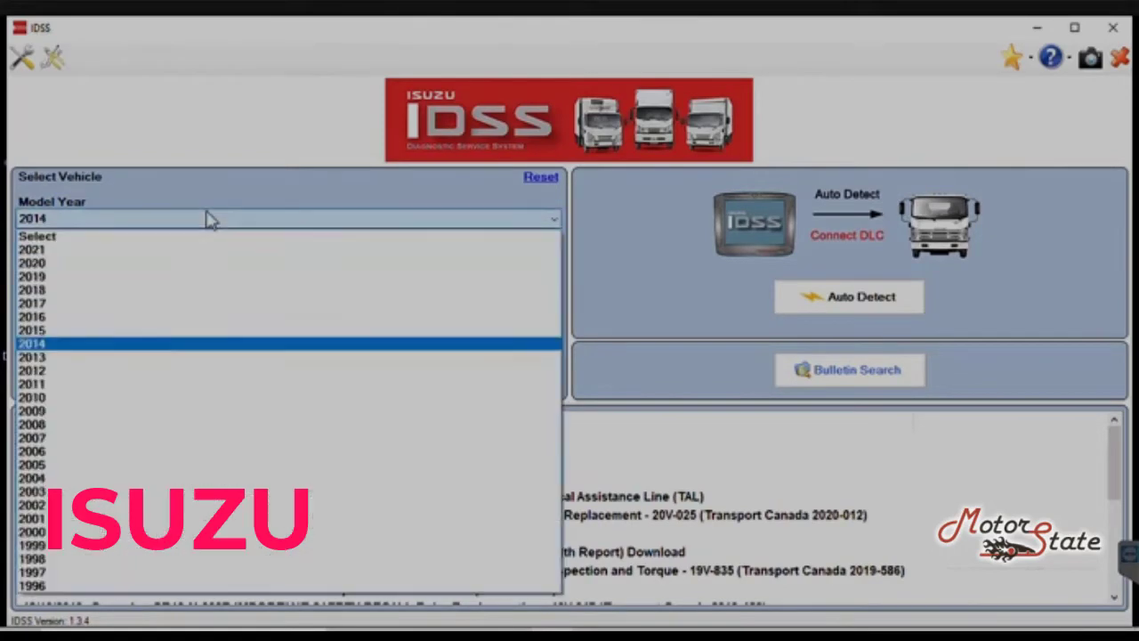
click(154, 361)
click(208, 258)
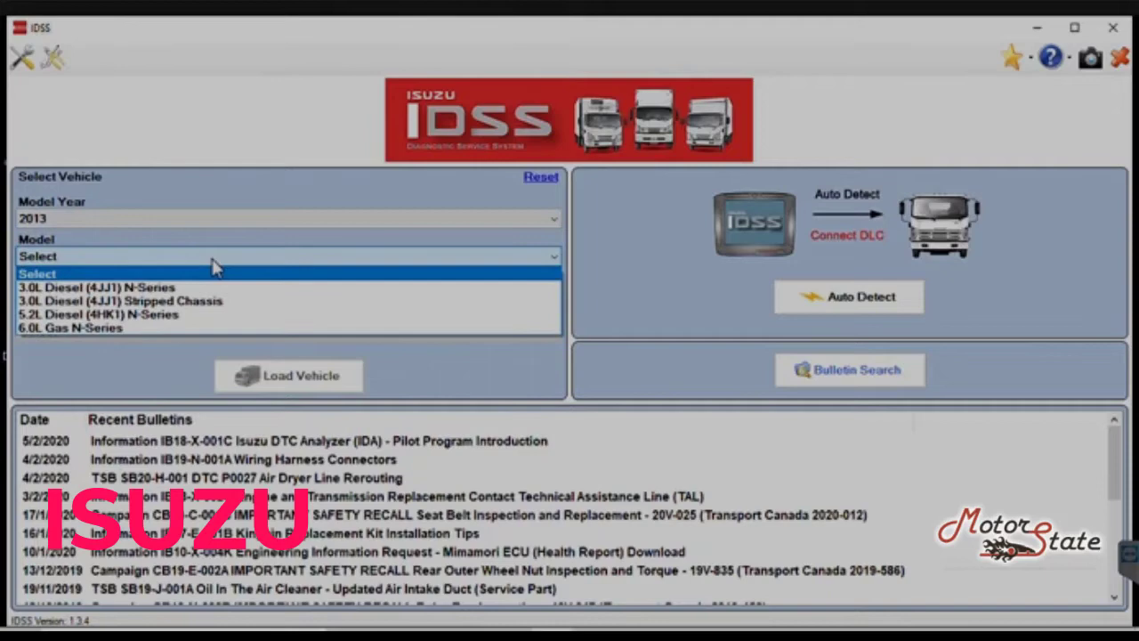
click(196, 314)
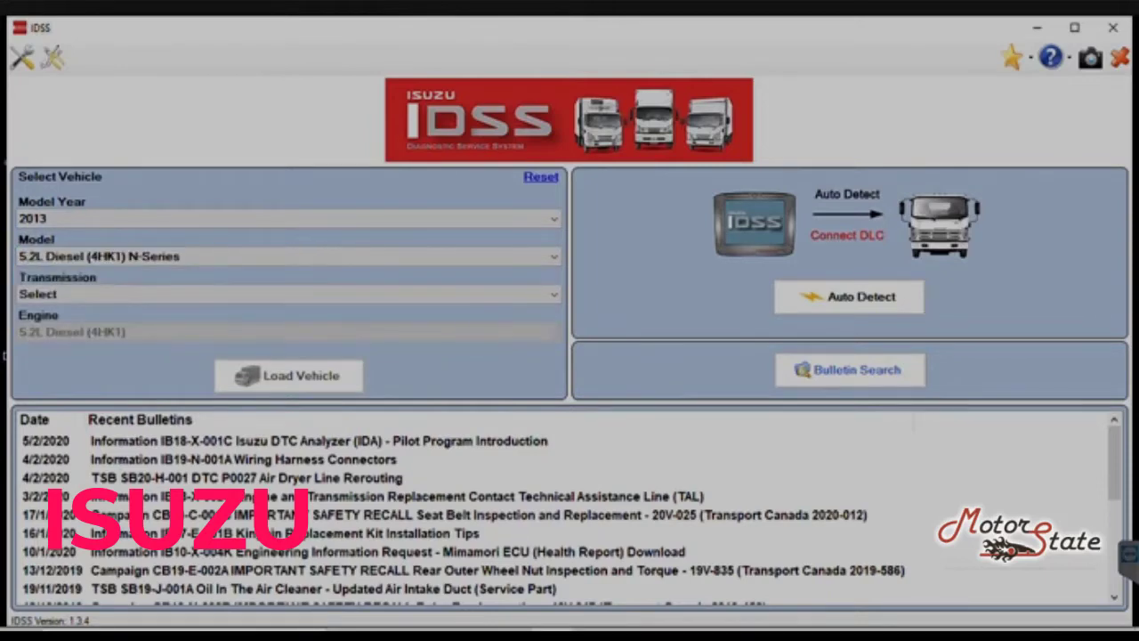
Step: Bring up the Installed J2534 Function Libraries list via Select Device under the help icon
click(1067, 58)
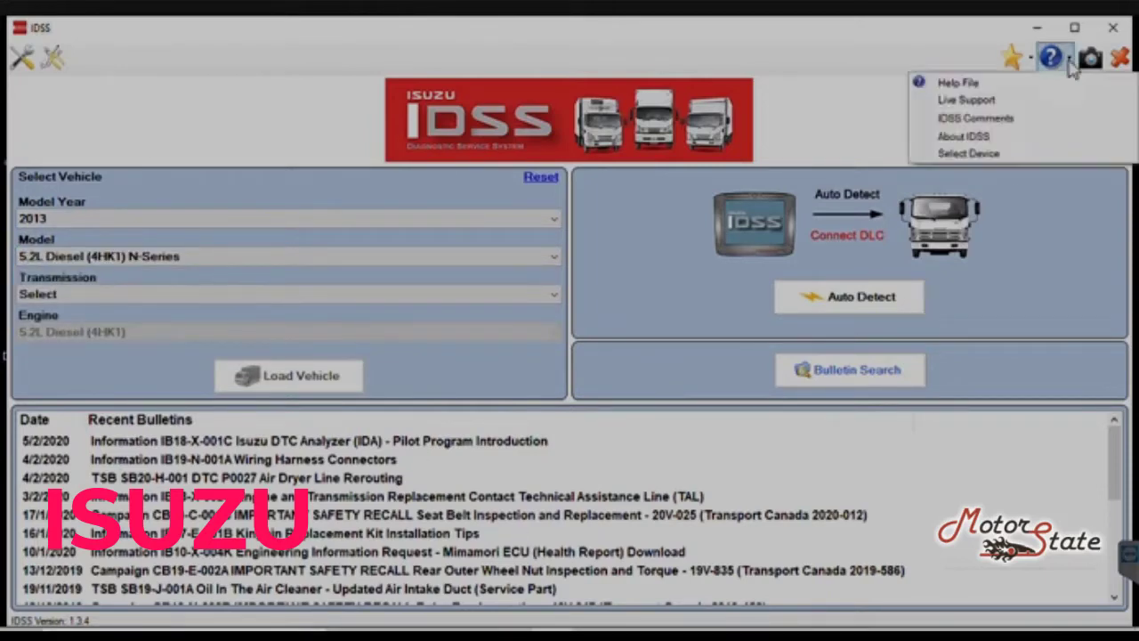
click(987, 153)
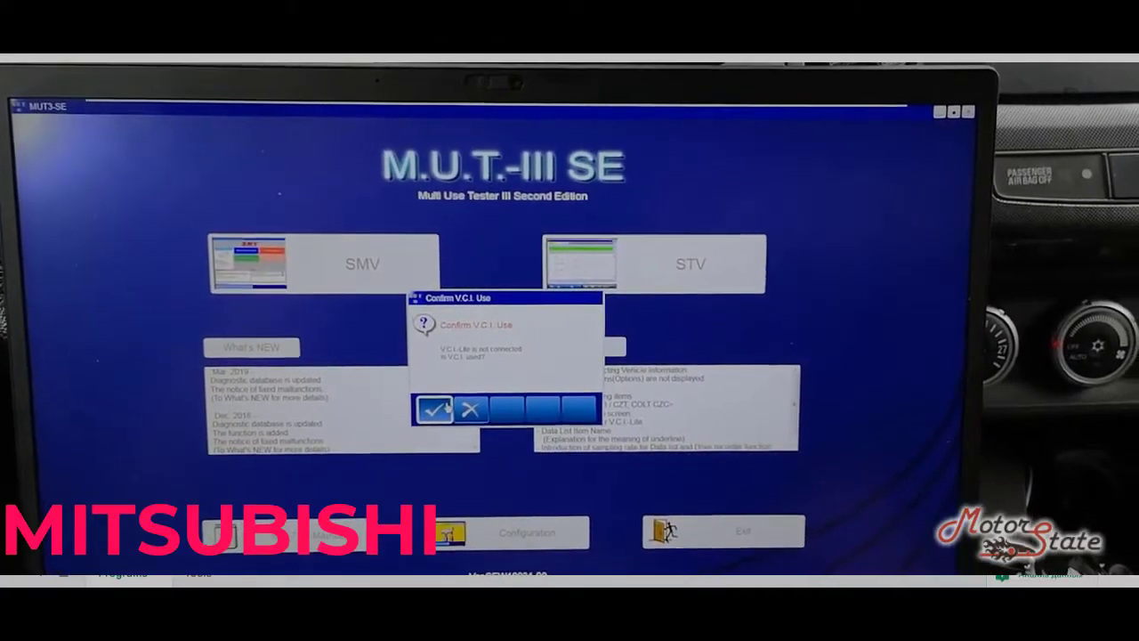
Step: Dismiss the V.C.I. prompt, view the MPI/GDI/DIESEL live data list, then return to its functions
click(435, 408)
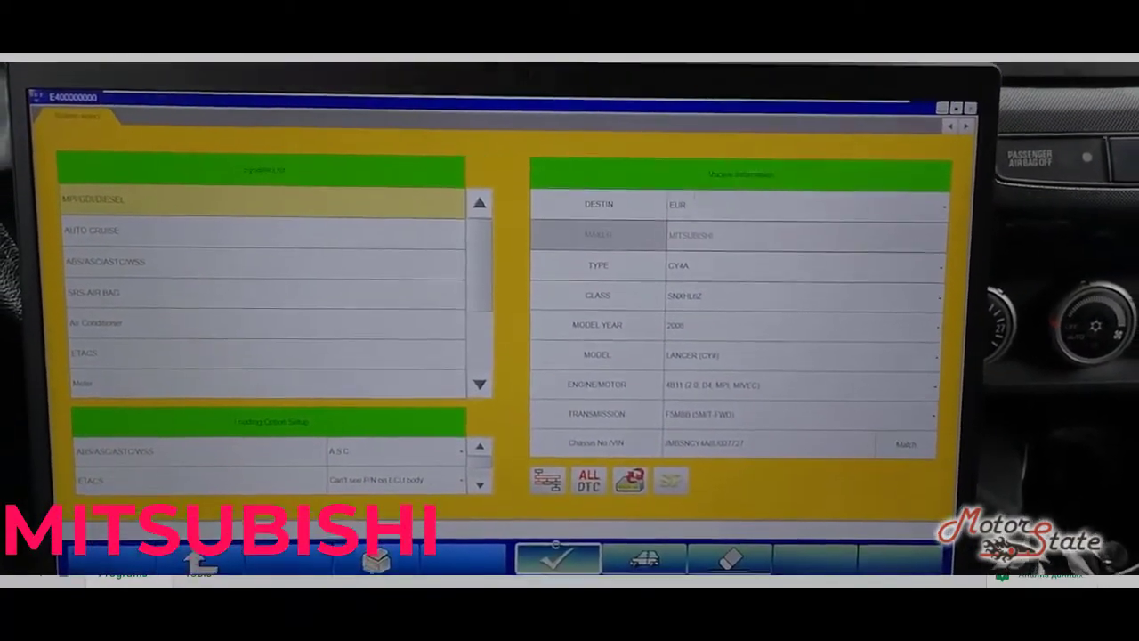
click(554, 544)
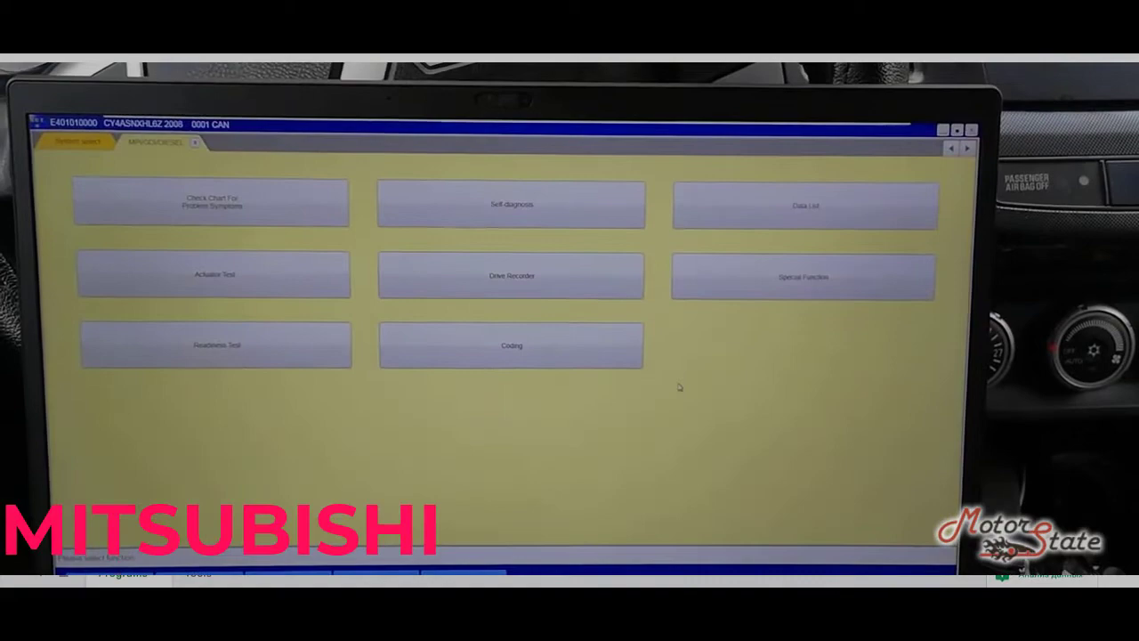
click(756, 266)
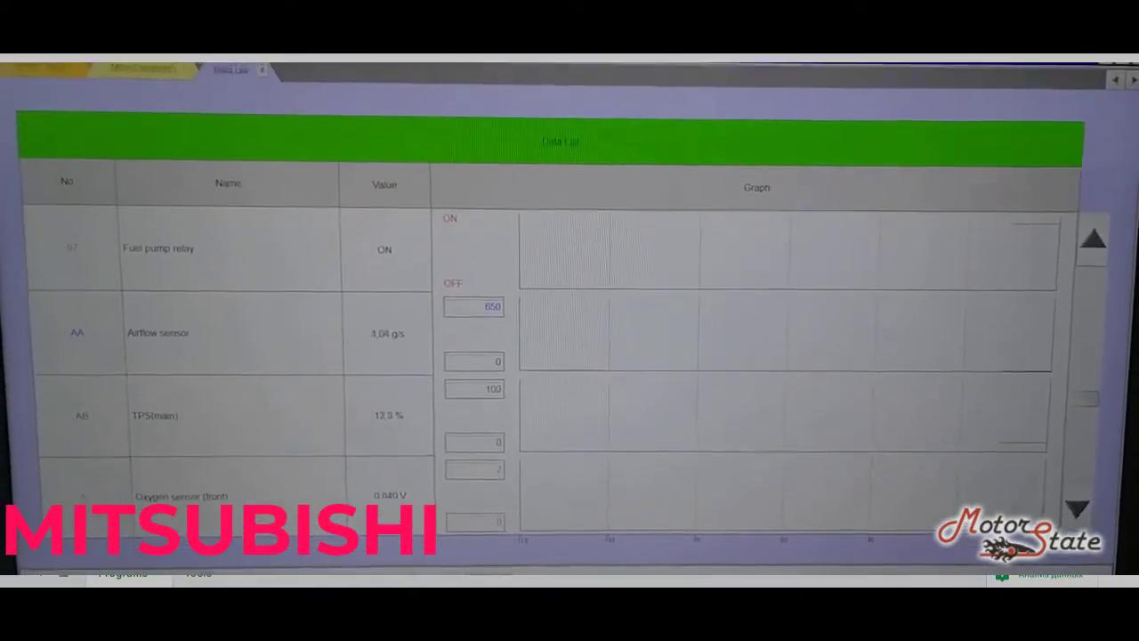
key(Escape)
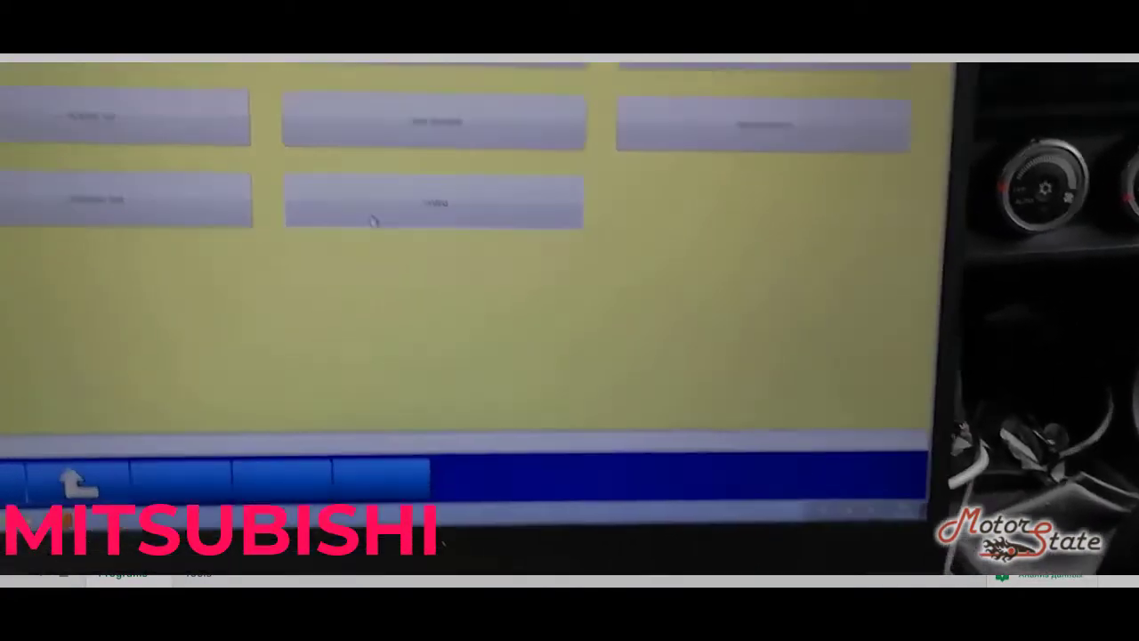
Step: Go to Coding > On Vehicle Coding and enter the vehicle's VIN as the chassis number
click(400, 276)
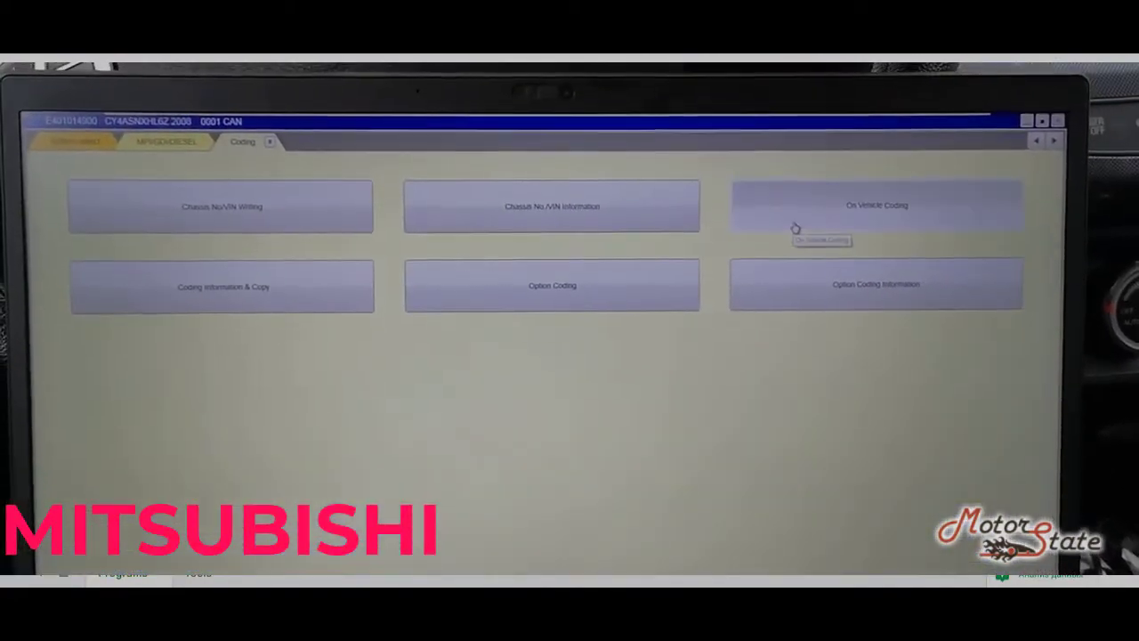
click(800, 230)
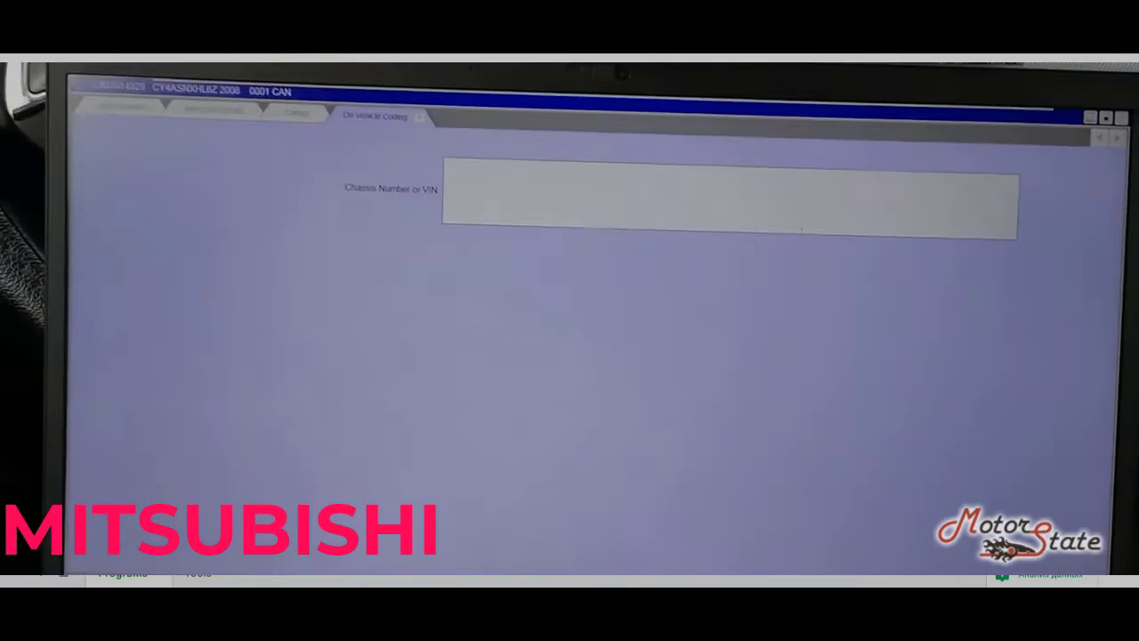
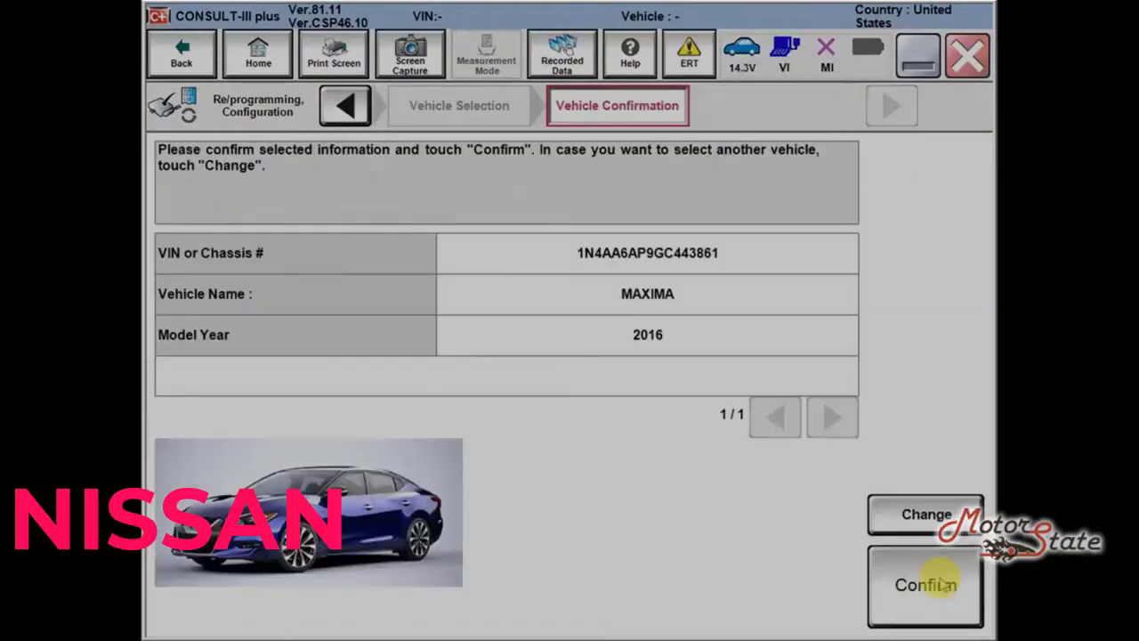
Step: Confirm the detected 2016 Maxima and its VIN, then choose ENGINE reprogramming
click(945, 584)
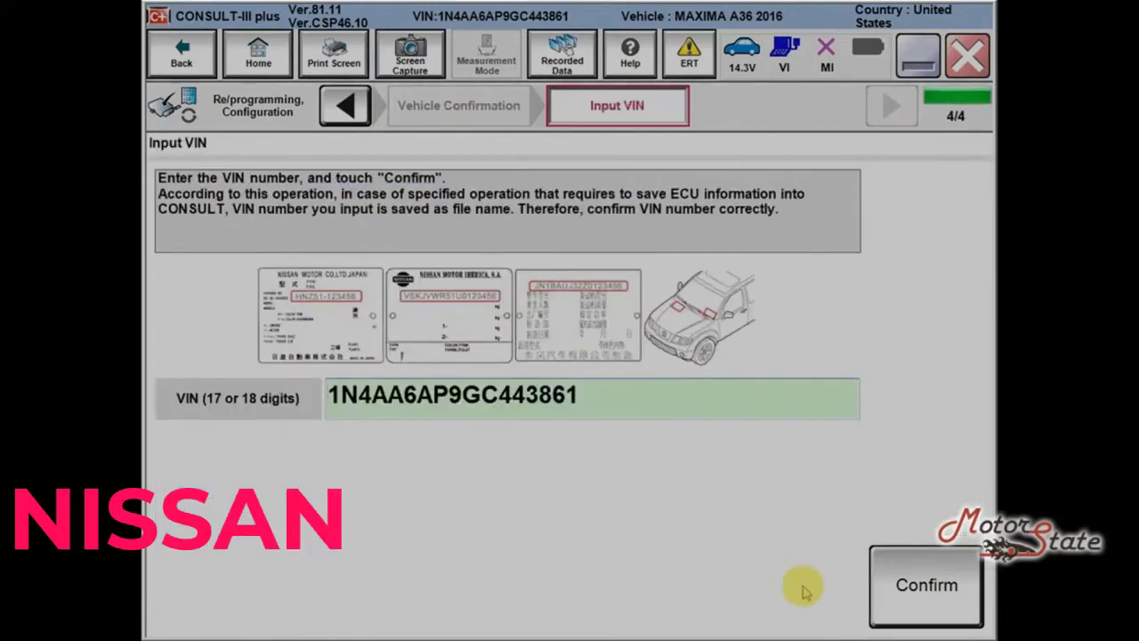
click(936, 585)
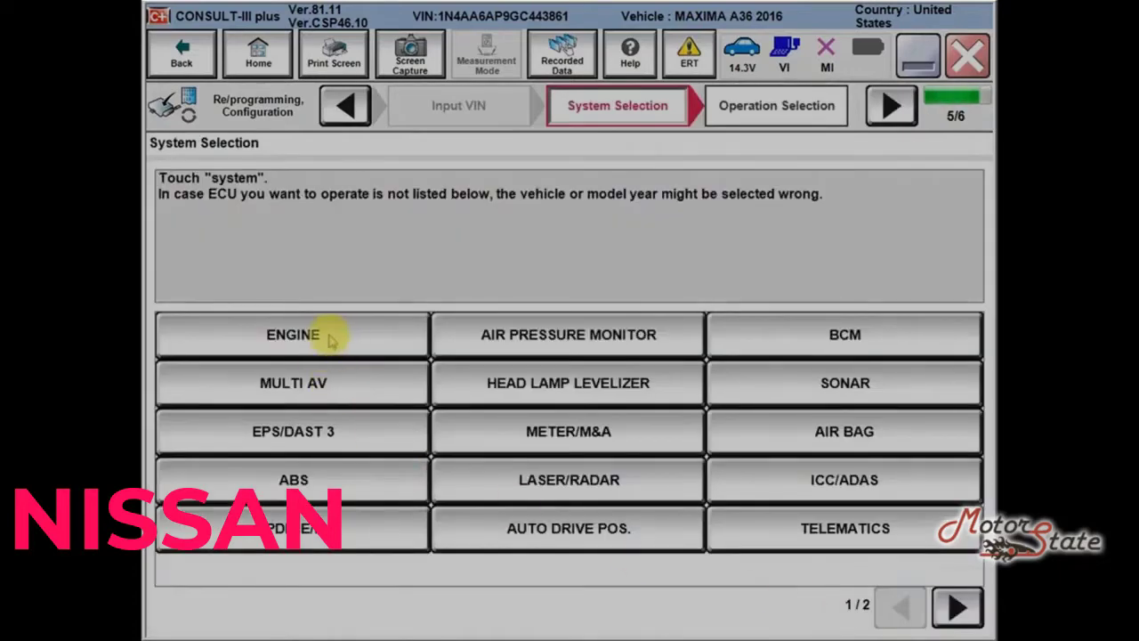
click(331, 338)
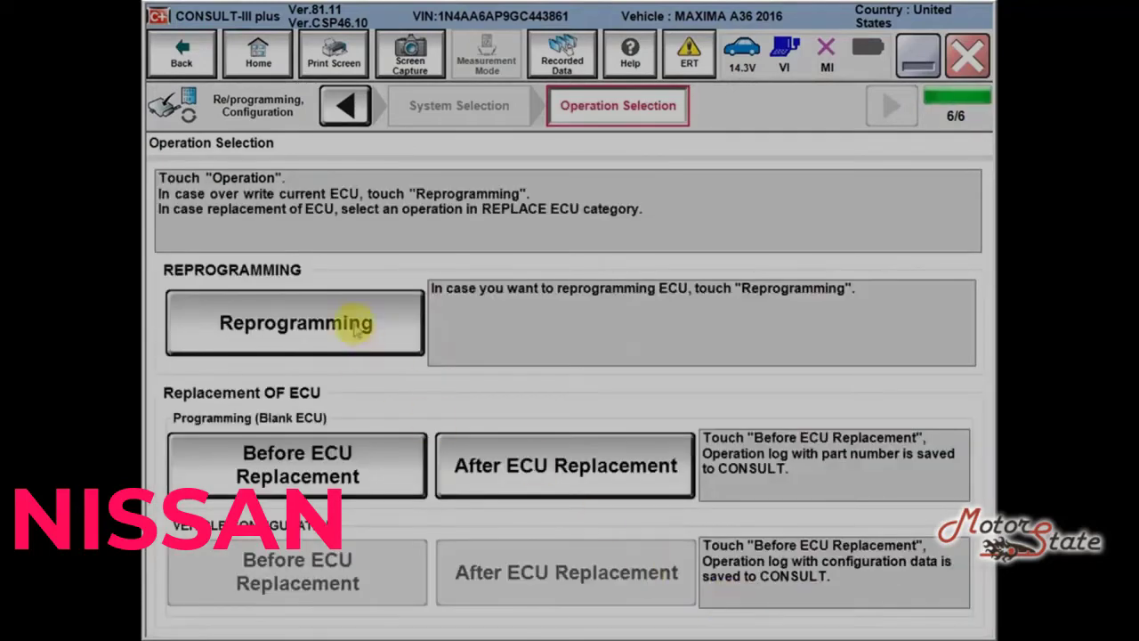
click(358, 330)
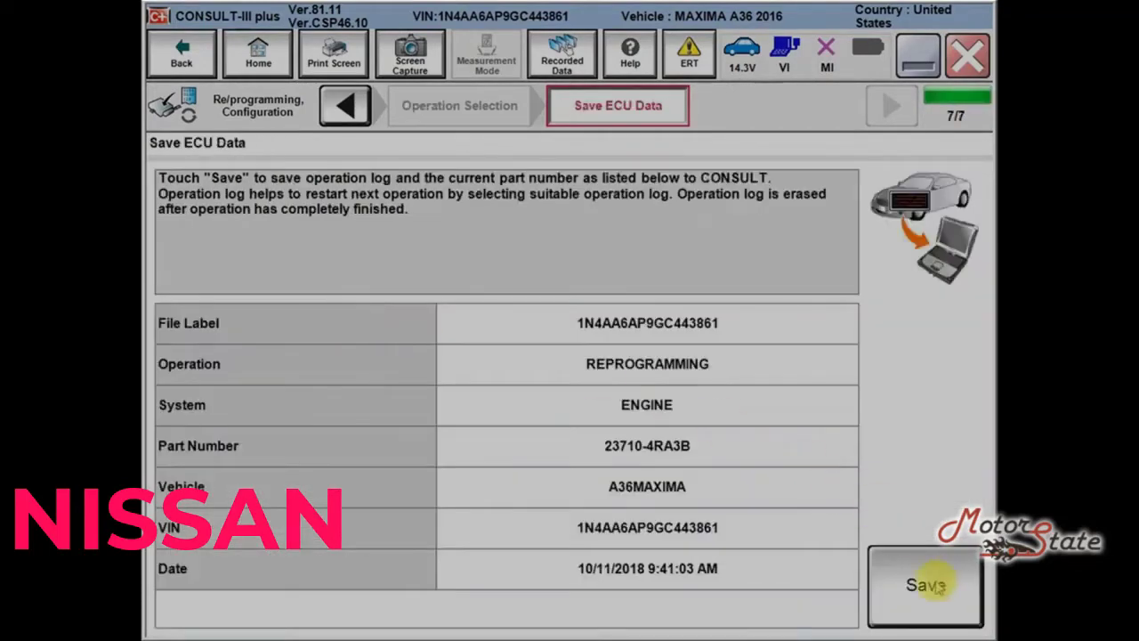
Step: Save the current ECU data and confirm the reprogramming precautions have been read
click(925, 582)
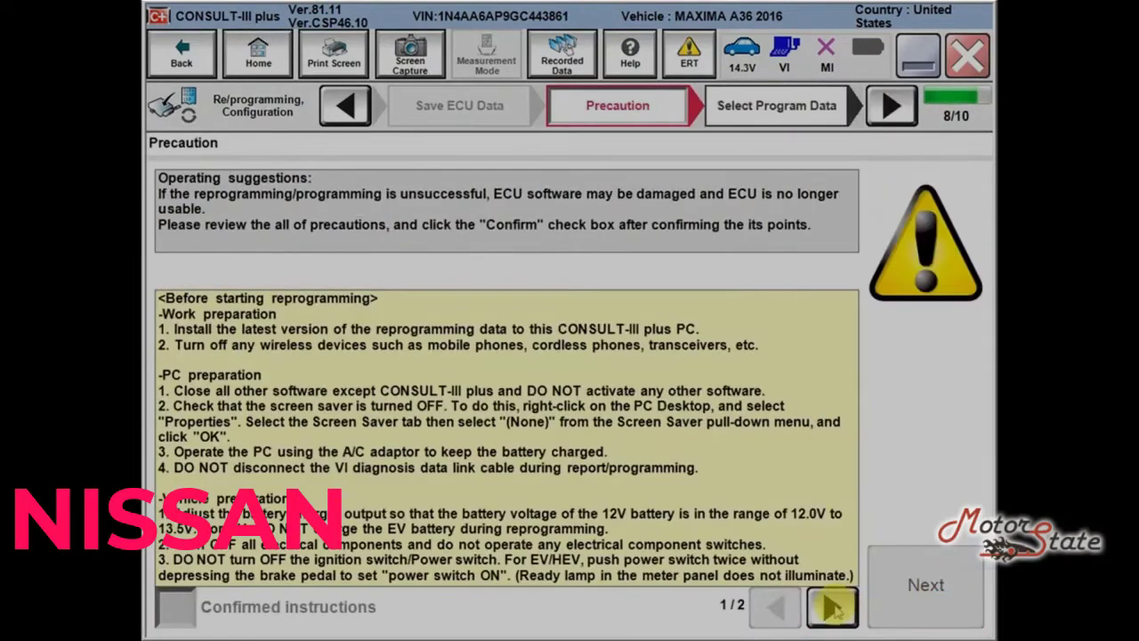
click(831, 606)
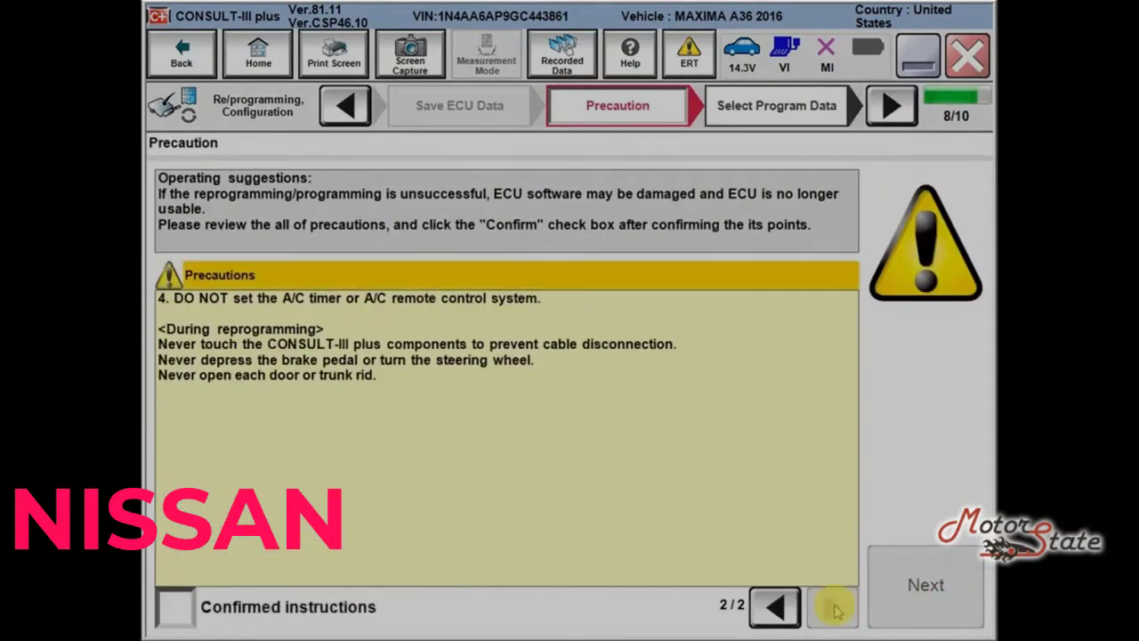
click(175, 607)
click(895, 575)
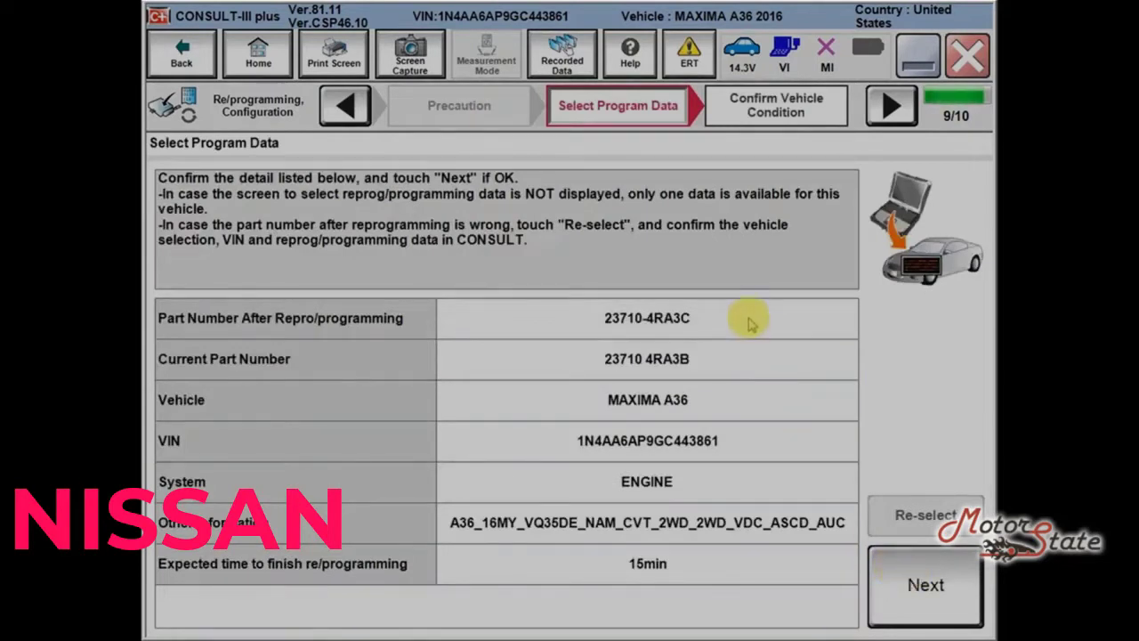
Step: Accept part number 23710-4RA3C, review vehicle conditions, and run the ECU reprogramming to completion
click(922, 581)
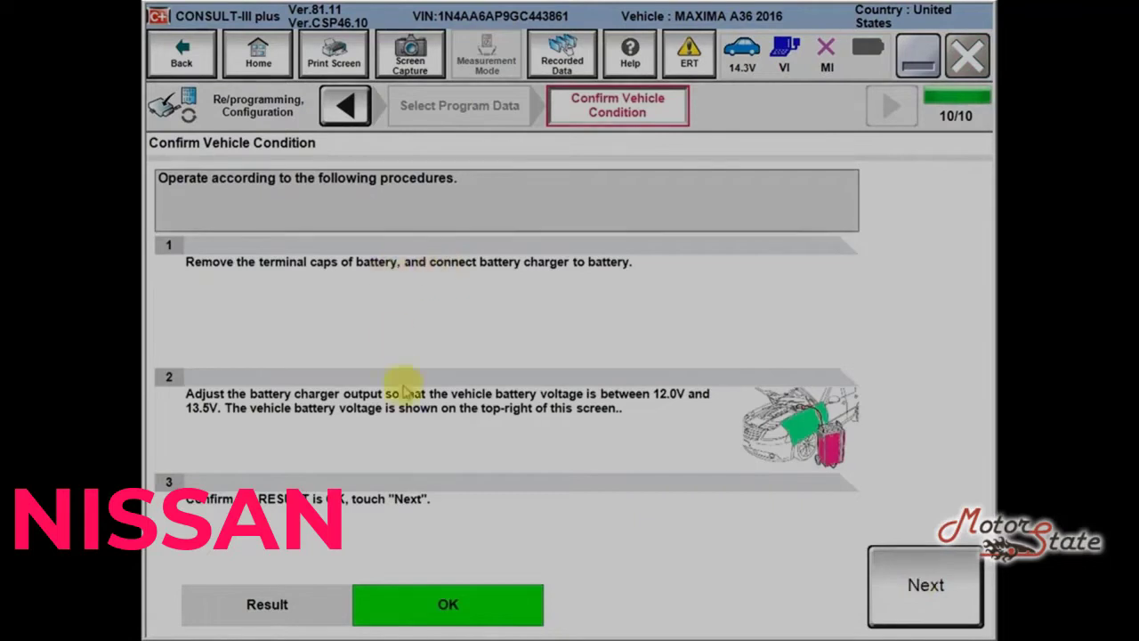
click(921, 594)
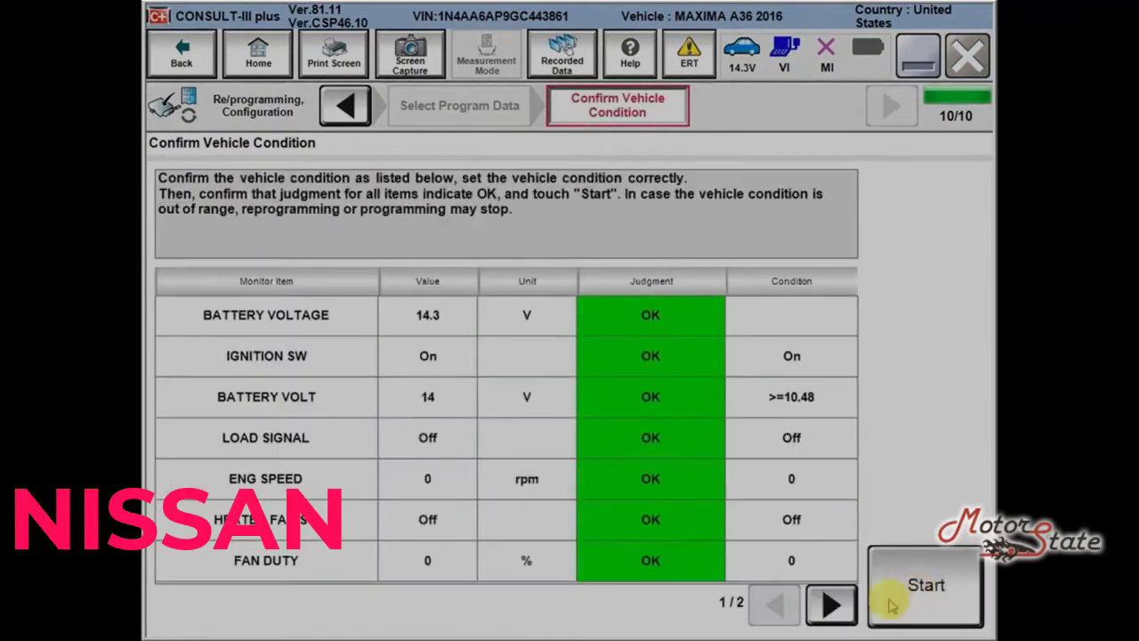
click(830, 603)
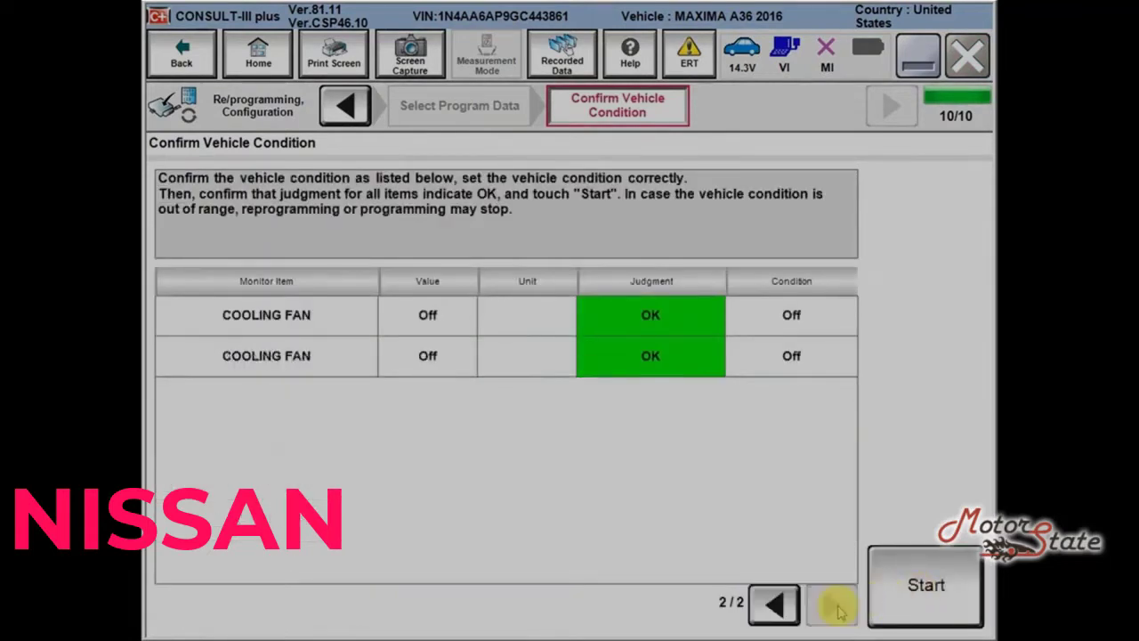
click(930, 580)
click(933, 578)
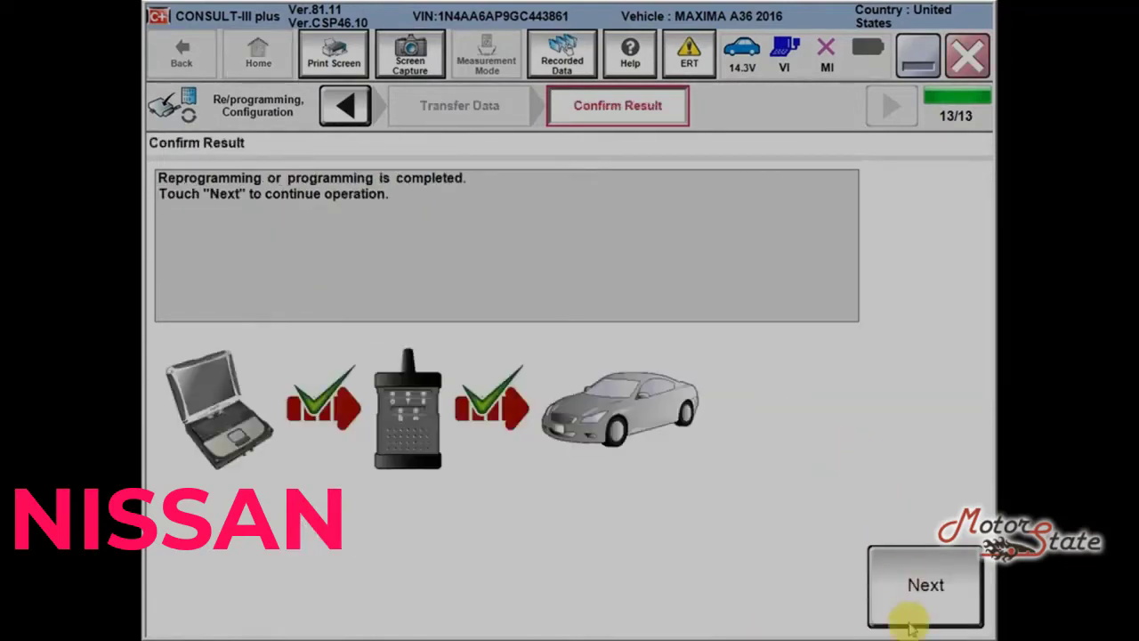
click(909, 623)
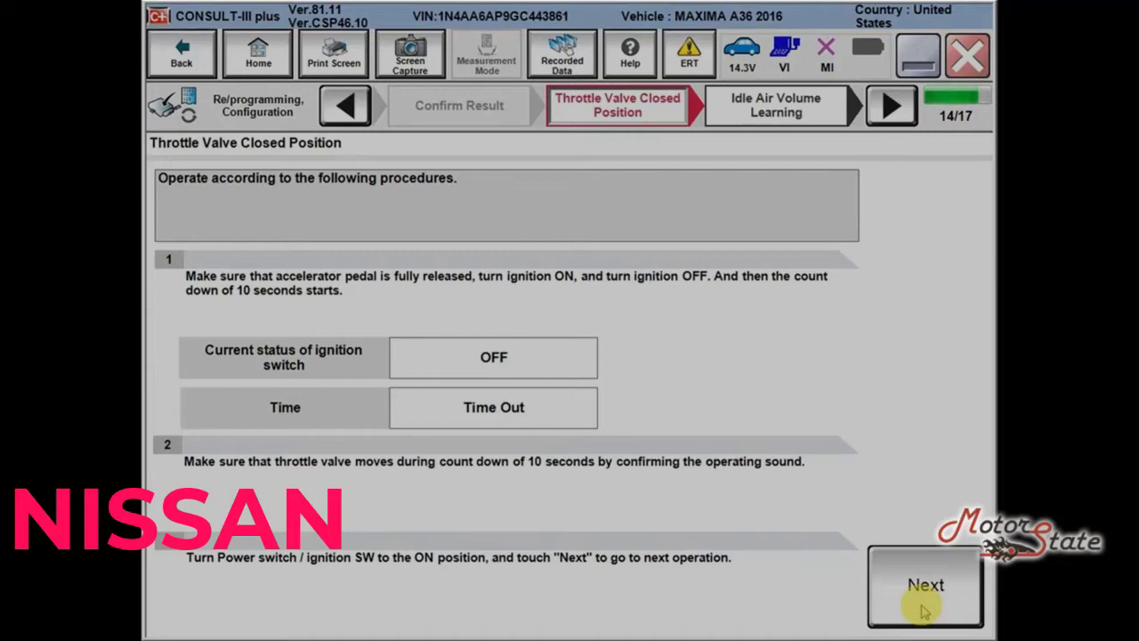
Step: Review the monitor readings and run Idle Air Volume Learning to completion
click(923, 610)
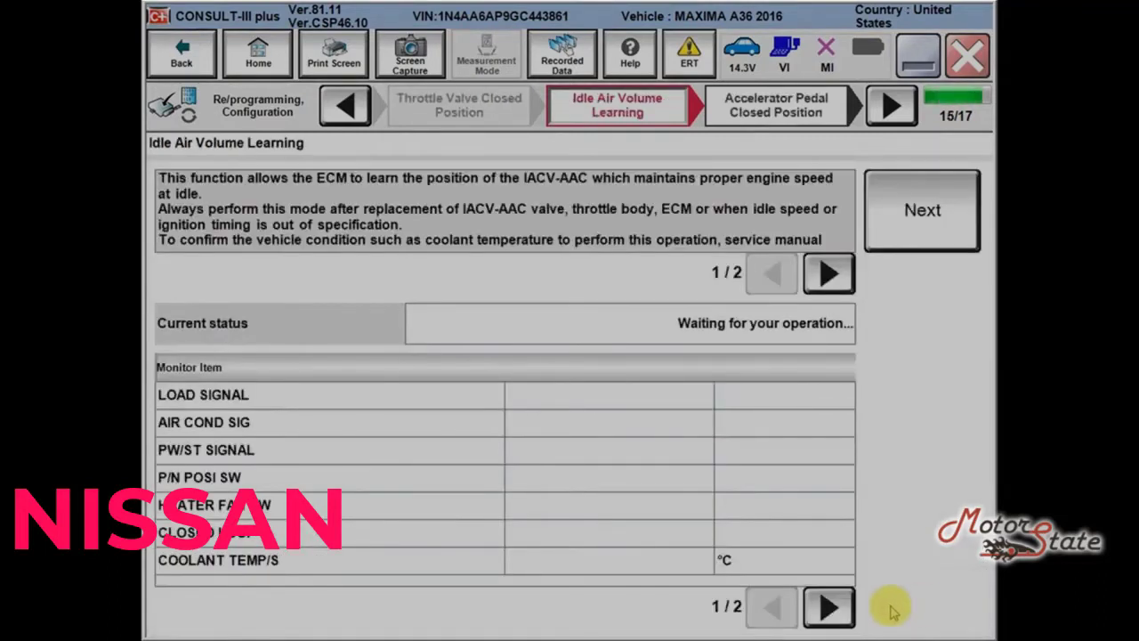
click(828, 606)
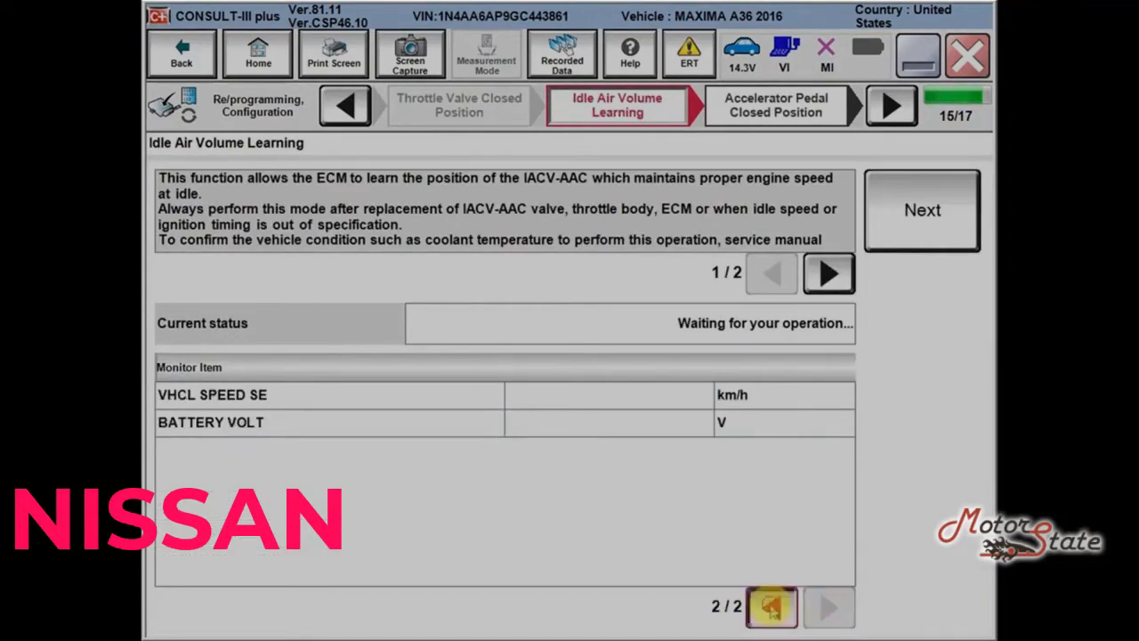
click(771, 605)
click(915, 229)
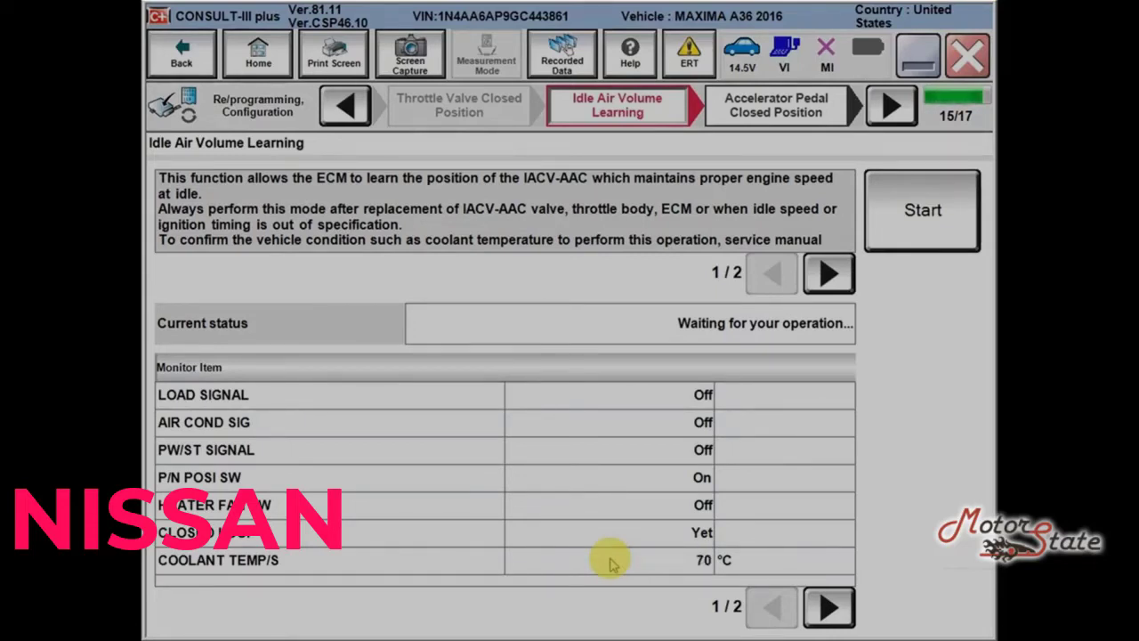
click(829, 606)
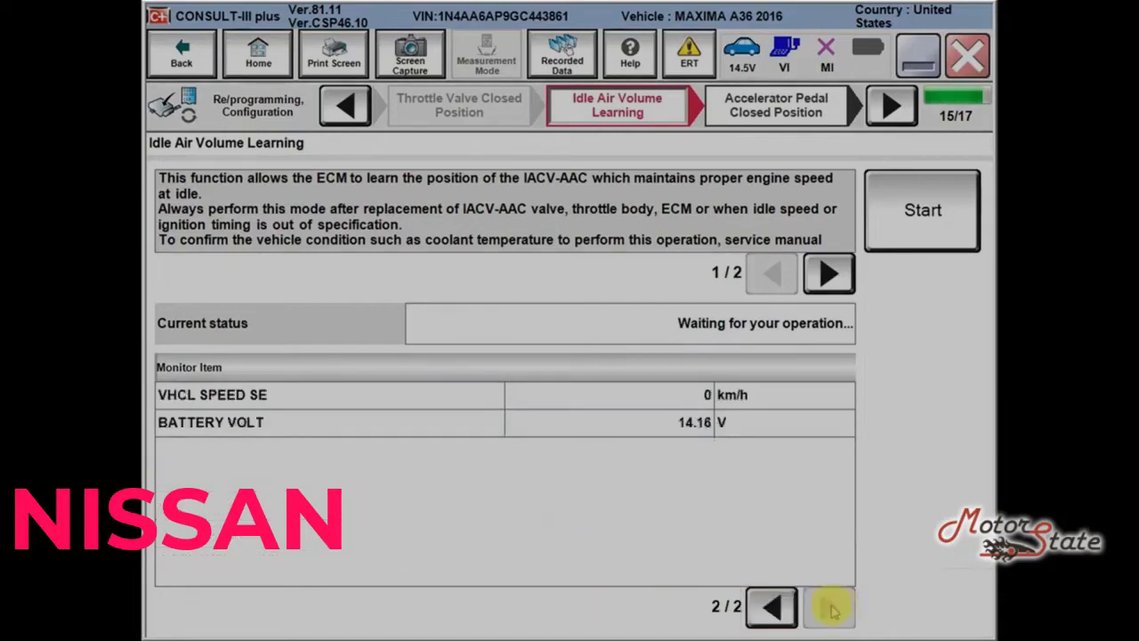
click(912, 236)
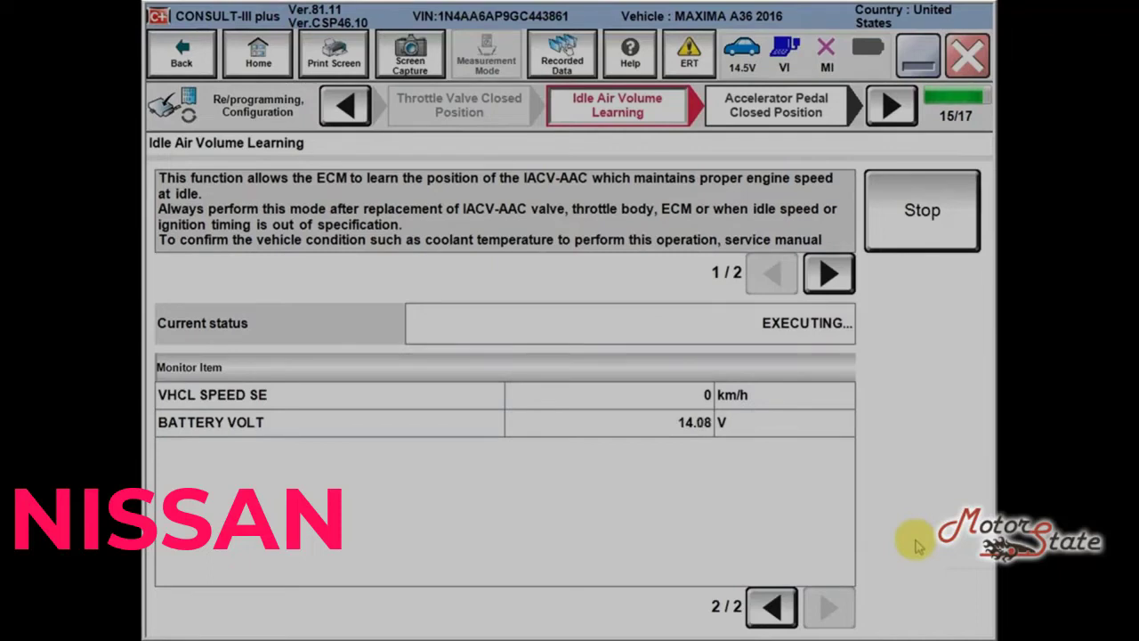
click(922, 578)
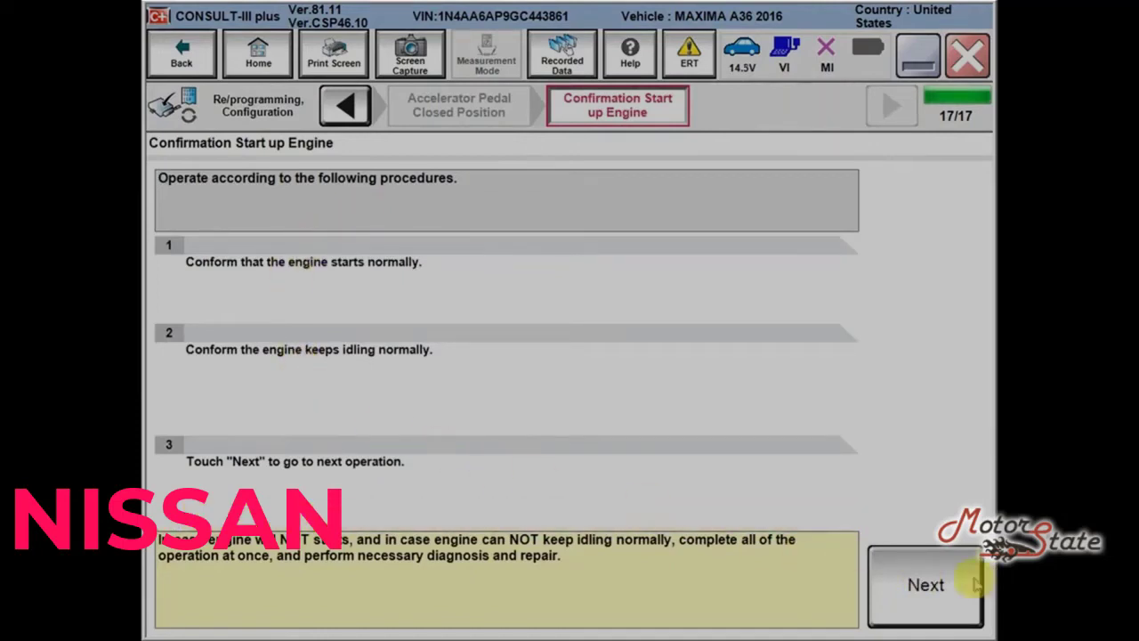
Step: Erase all diagnostic trouble codes with ignition off and finish the session at Home
click(931, 584)
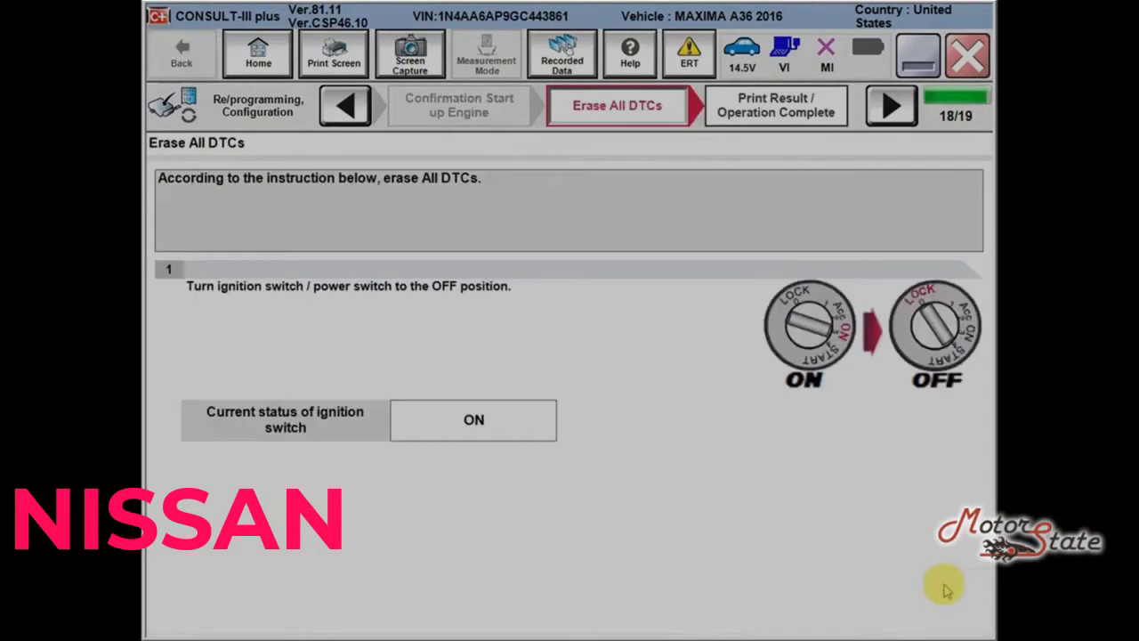
click(944, 589)
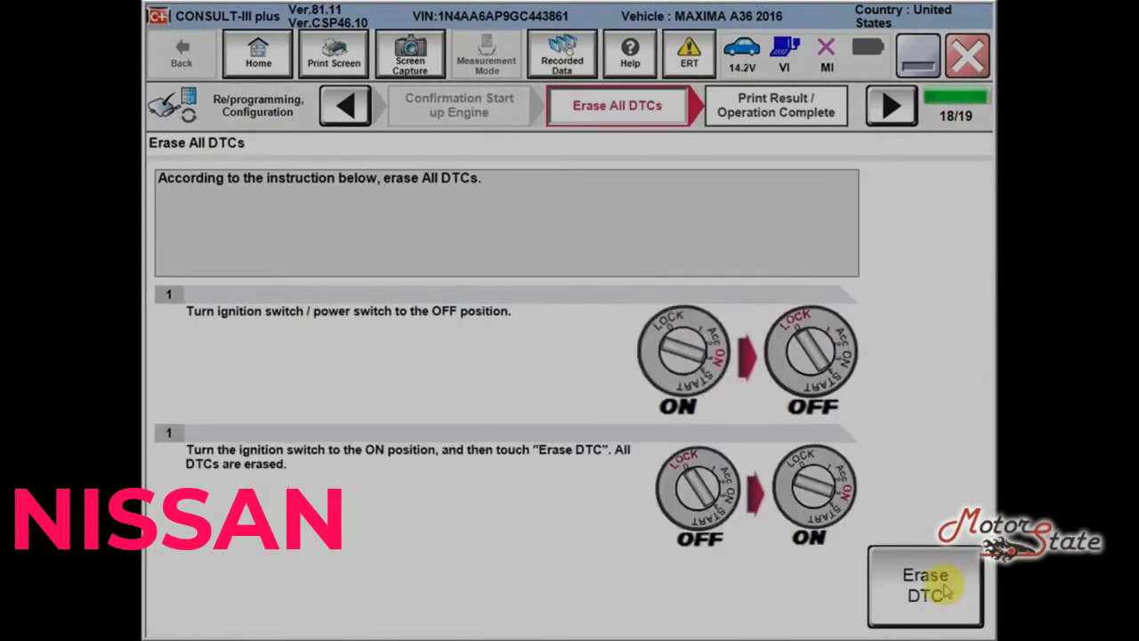
click(946, 590)
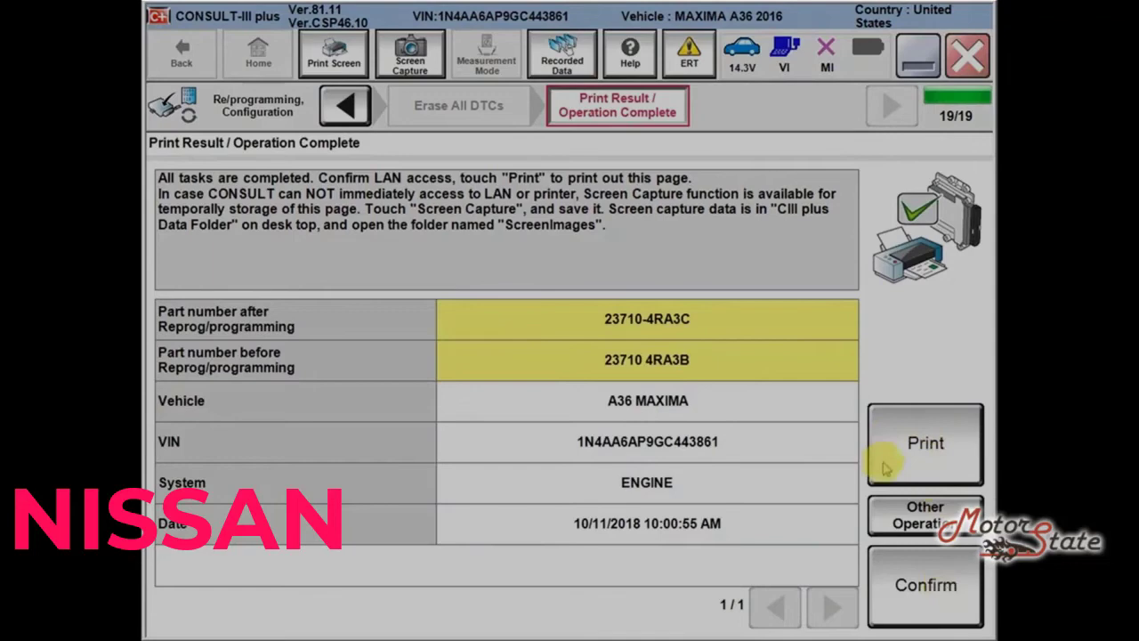
click(916, 584)
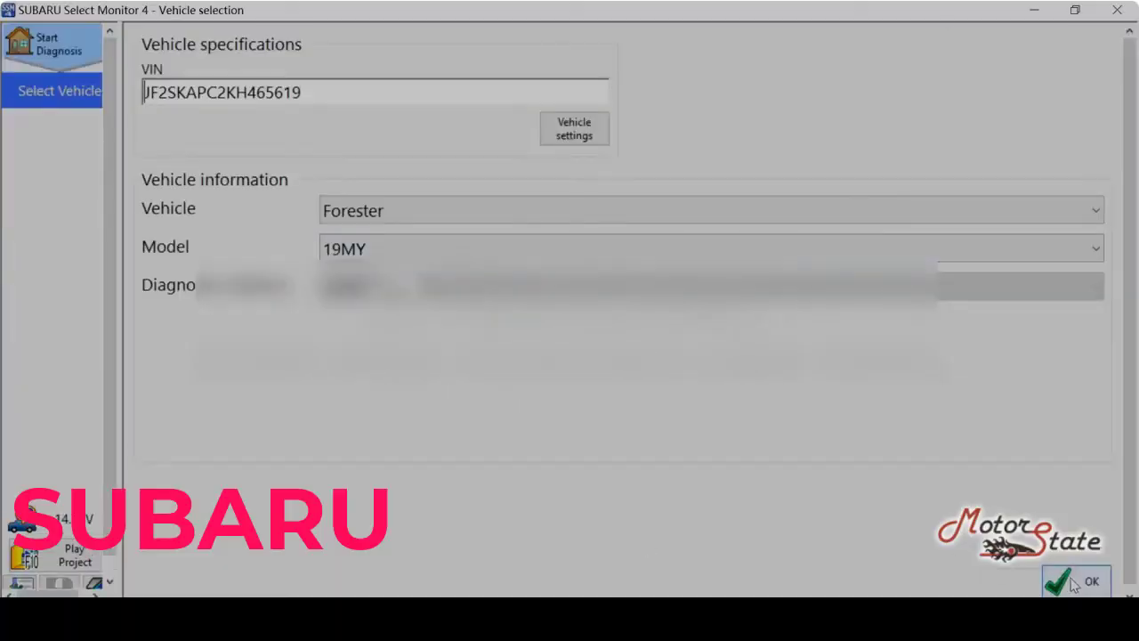
Step: Accept the Forester 19MY selection and read all diagnosis codes from every system
click(1079, 583)
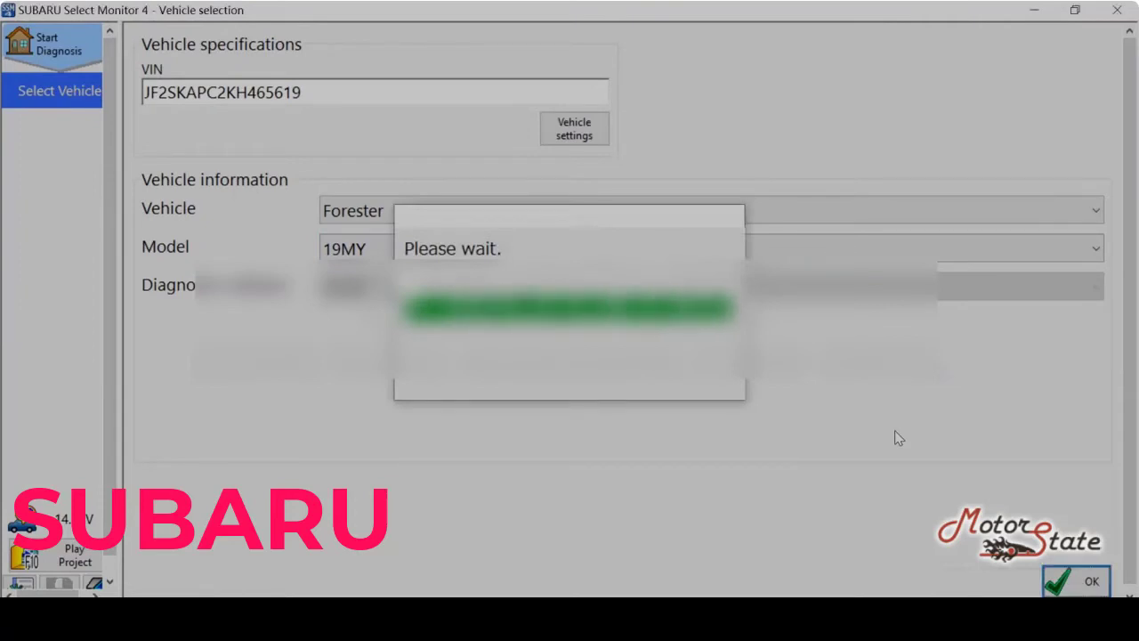
click(77, 178)
click(490, 452)
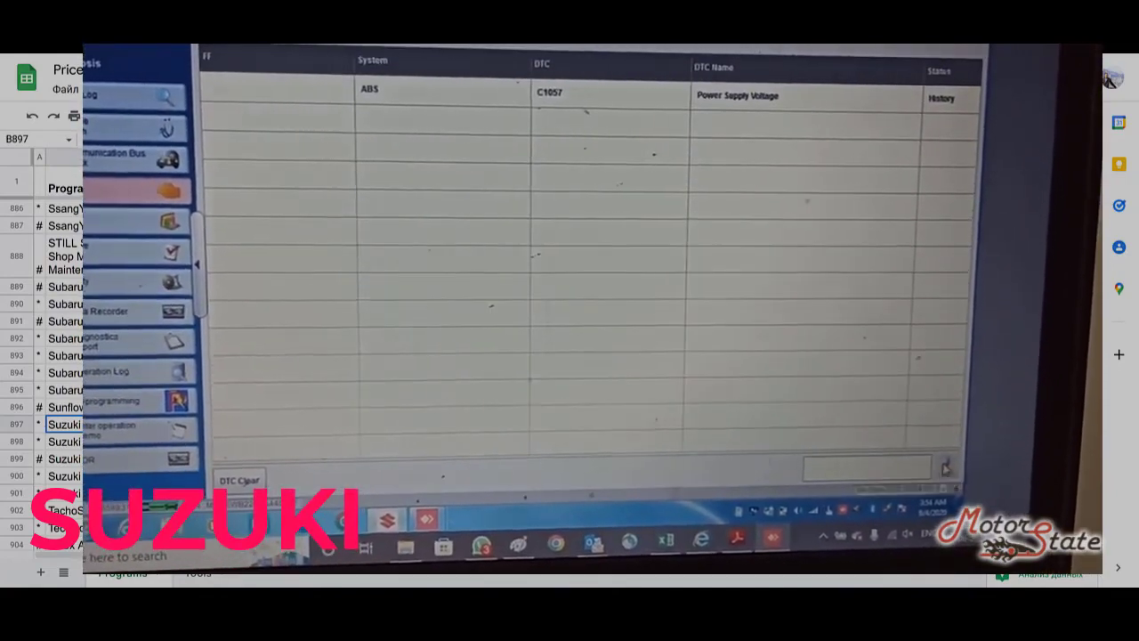
Step: Save ABS code C1057 to the operation log, then scroll through the saved log entries
click(945, 469)
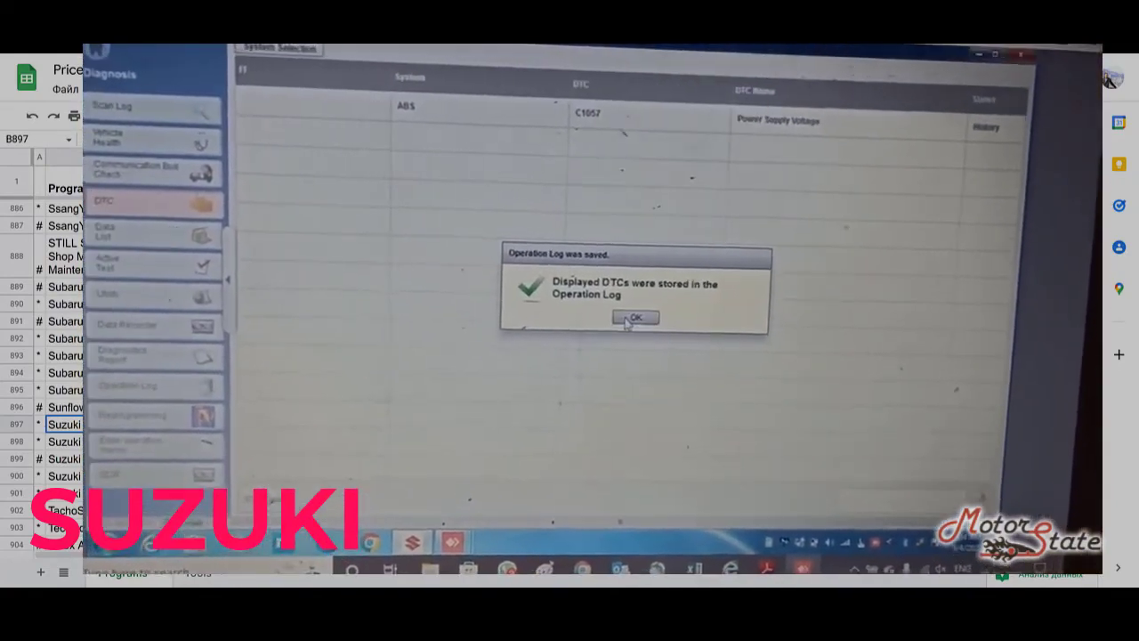
click(634, 317)
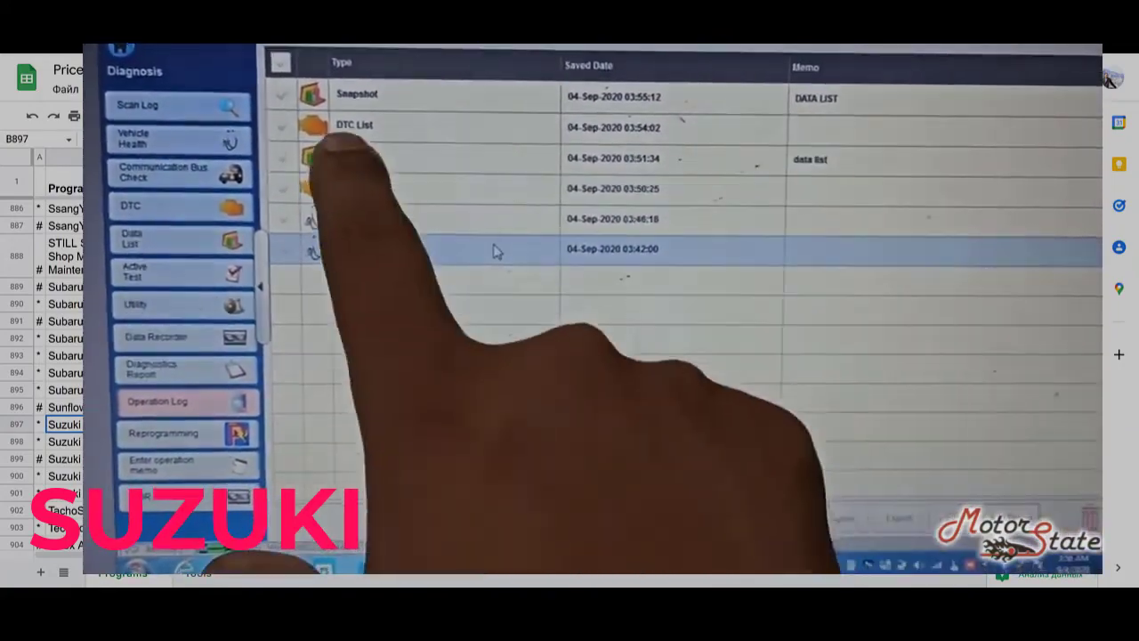
click(64, 441)
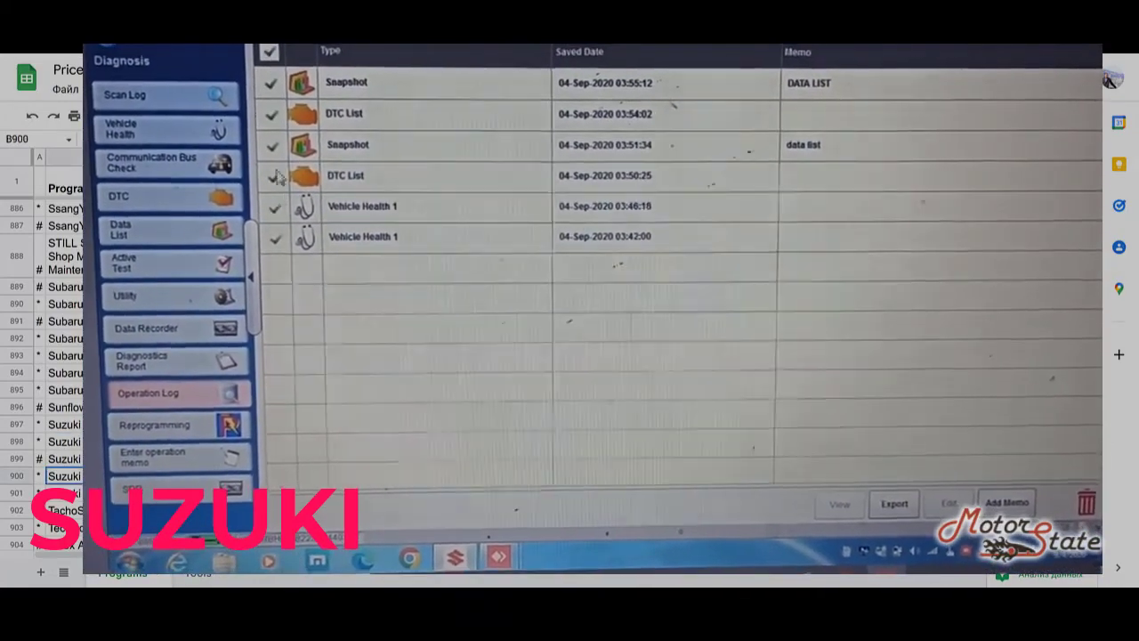
scroll(44, 355, down, 1)
click(64, 380)
scroll(44, 356, down, 6)
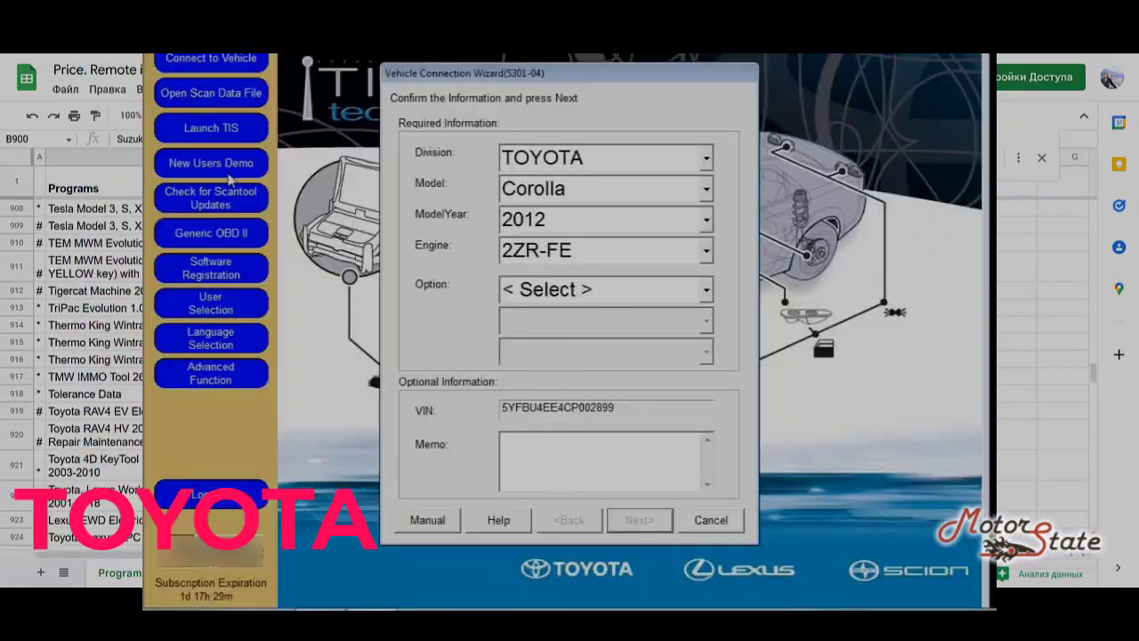
scroll(44, 356, down, 3)
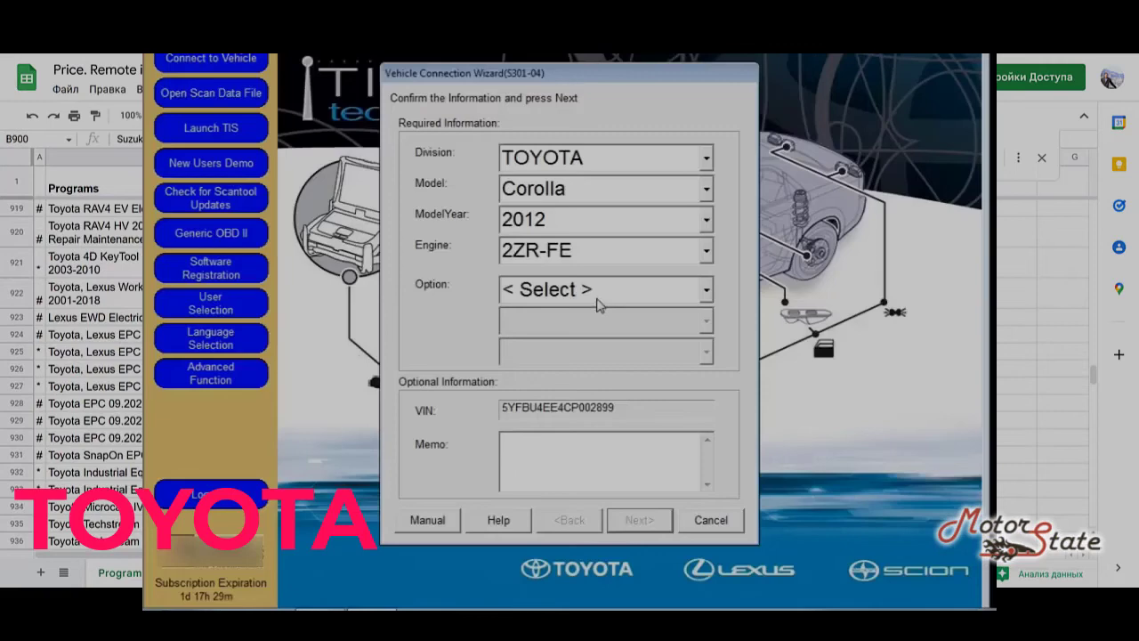
Step: Run a Health Check on all ECUs and check engine calibration 302V6000's available update
scroll(44, 356, down, 2)
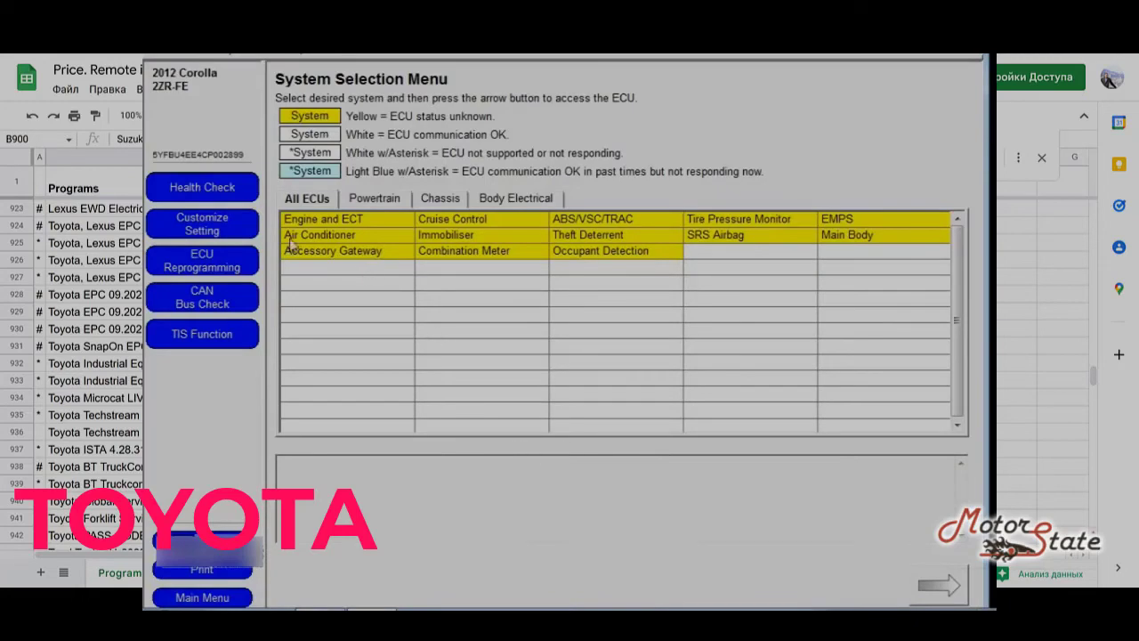
click(227, 186)
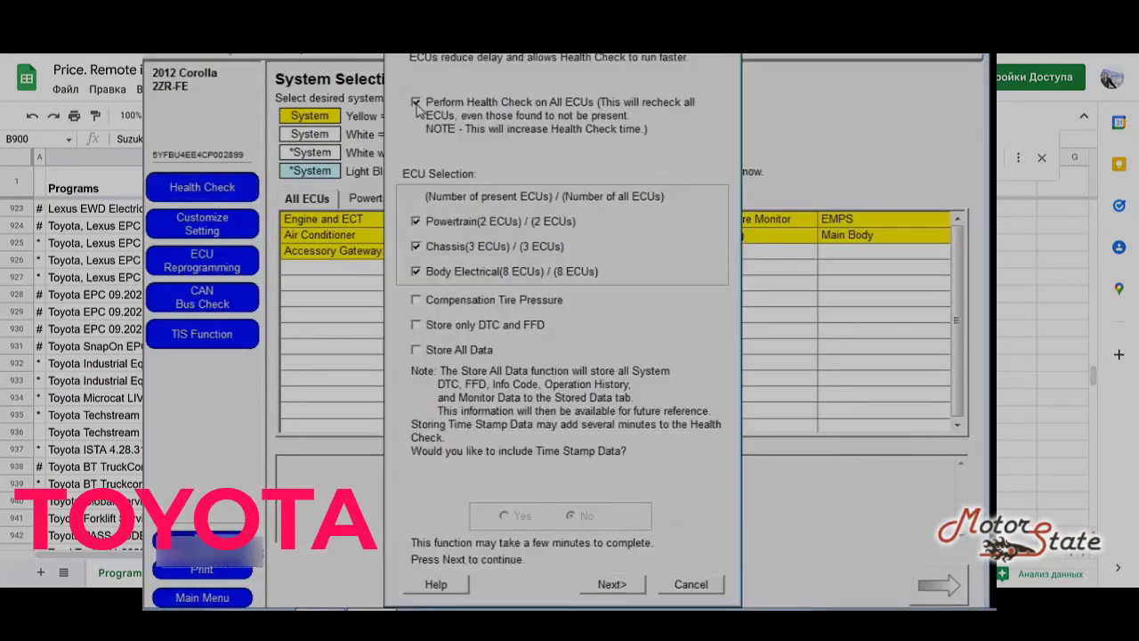
click(603, 586)
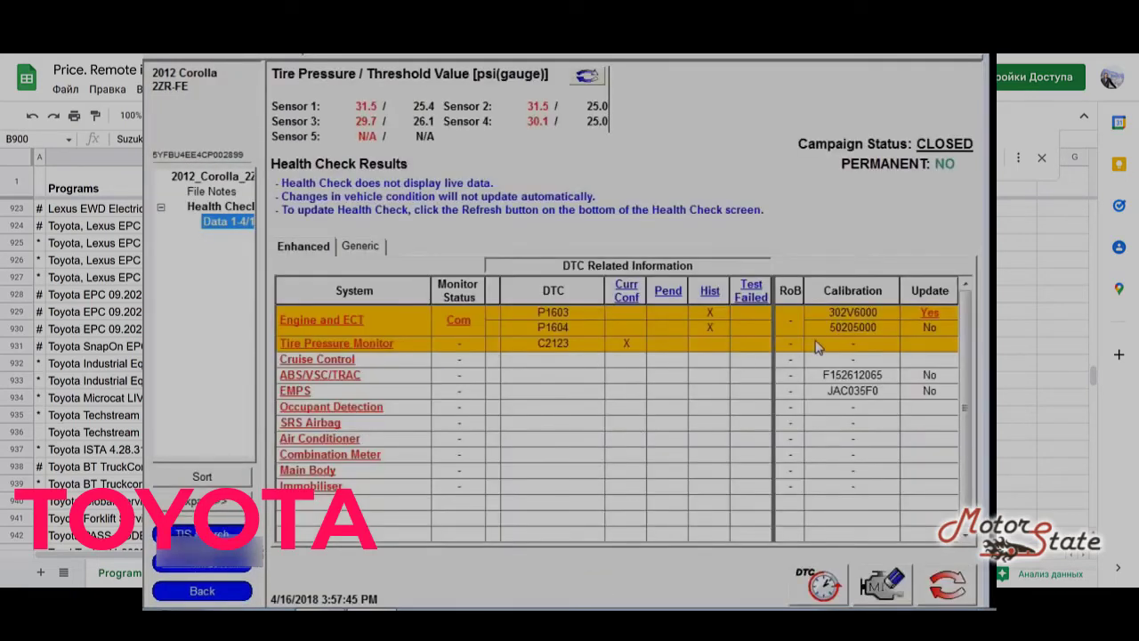
click(867, 312)
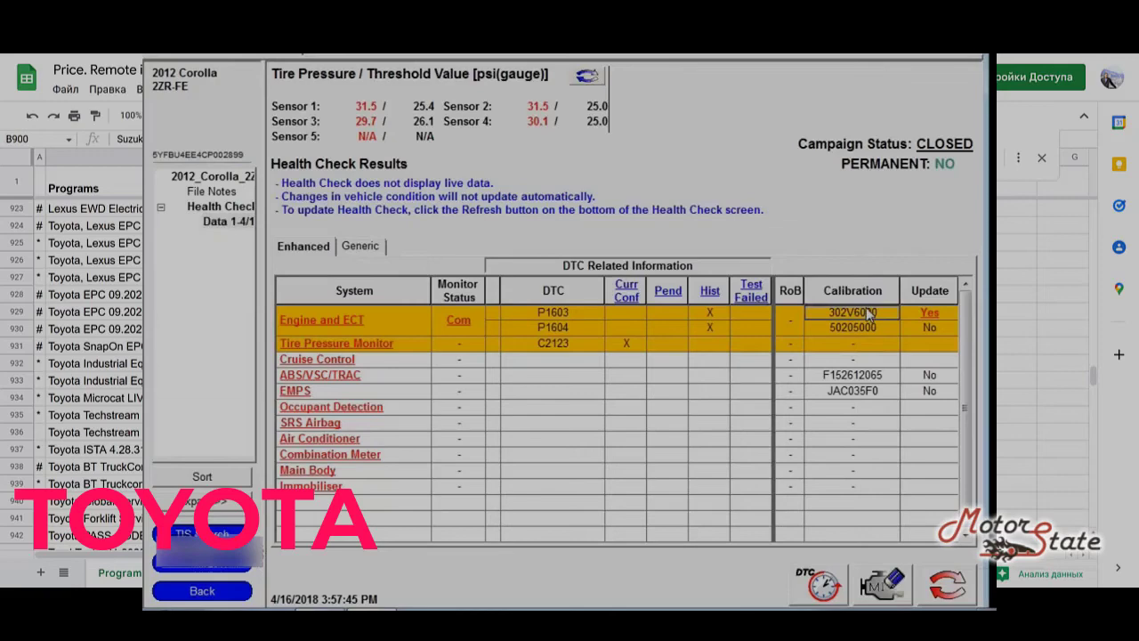
click(929, 315)
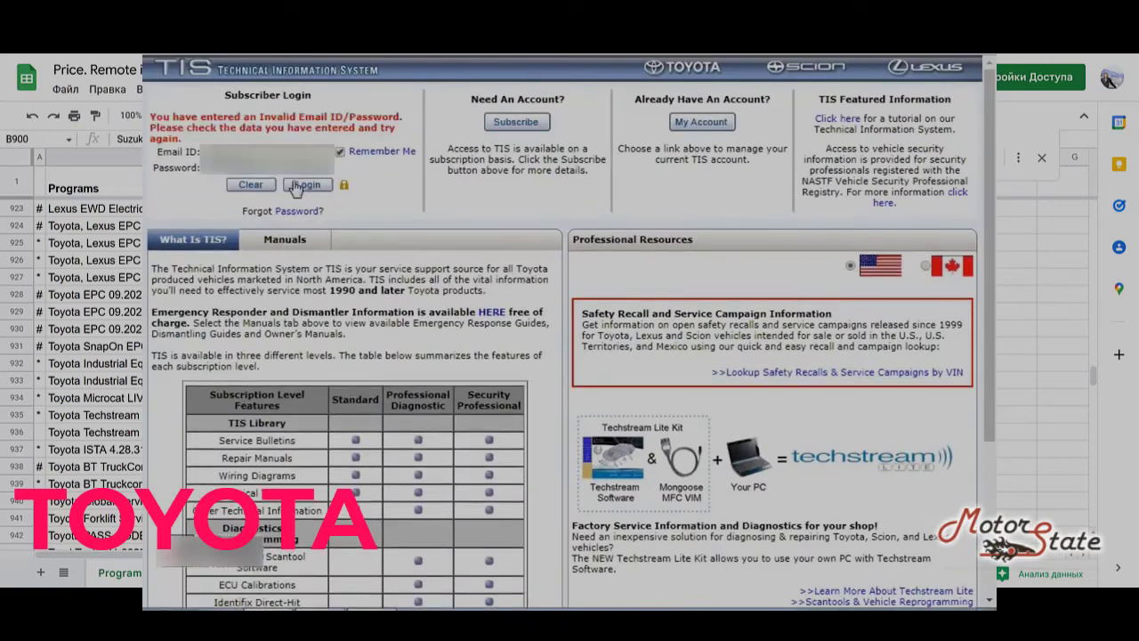
Step: Sign in to TIS, accept the Terms of Use, and review the 302V6000 calibration search results
click(306, 185)
click(305, 185)
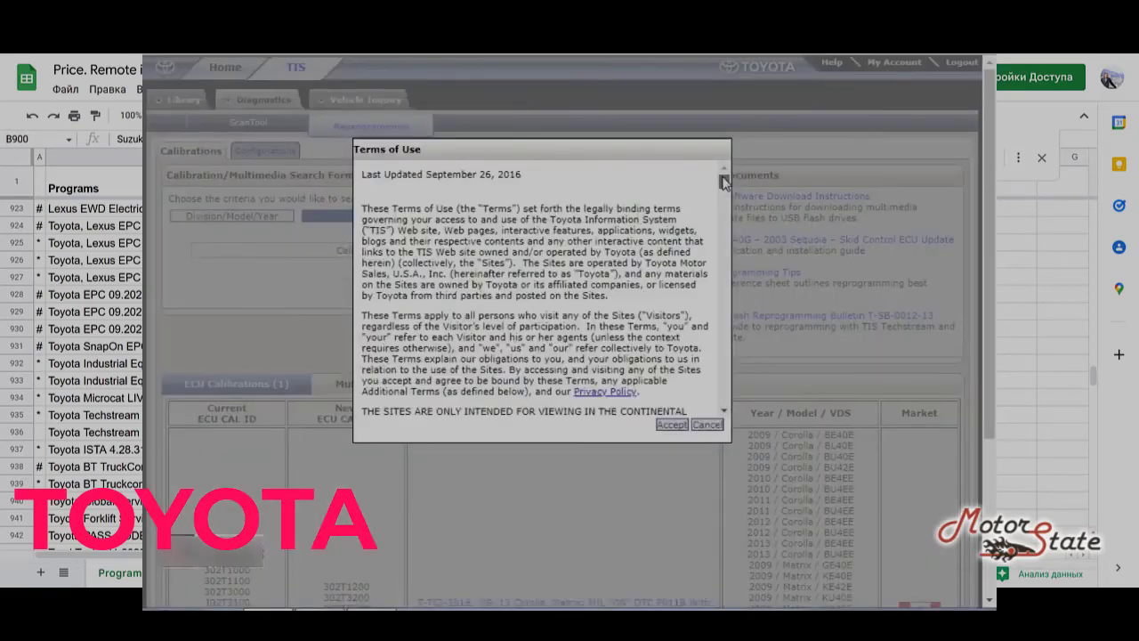
drag(723, 182, 696, 404)
click(672, 424)
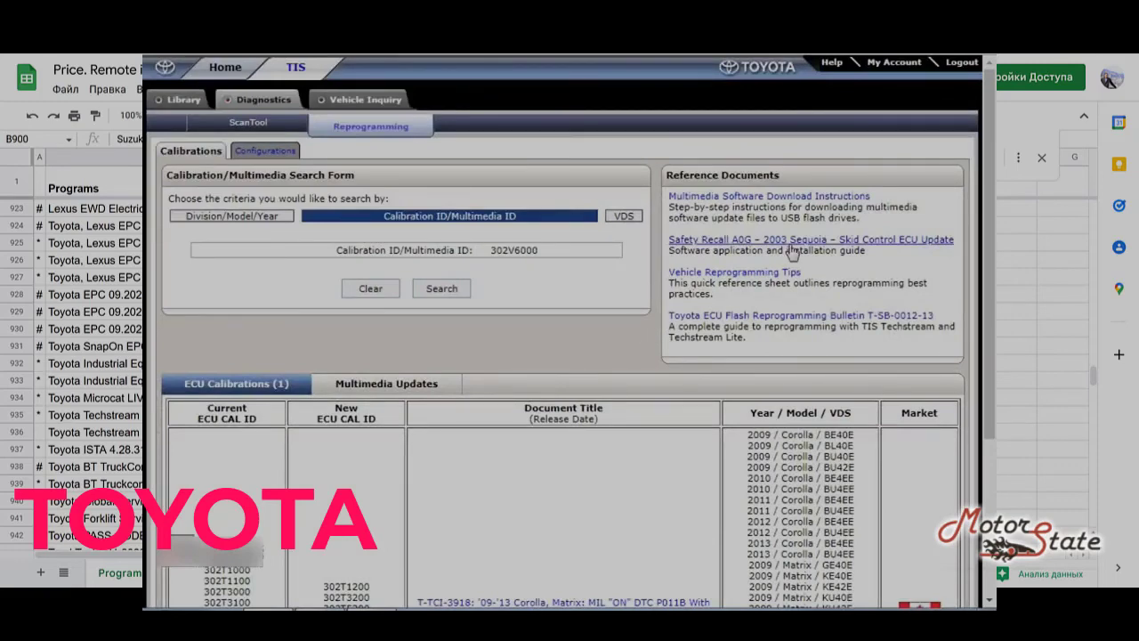
scroll(987, 267, down, 1)
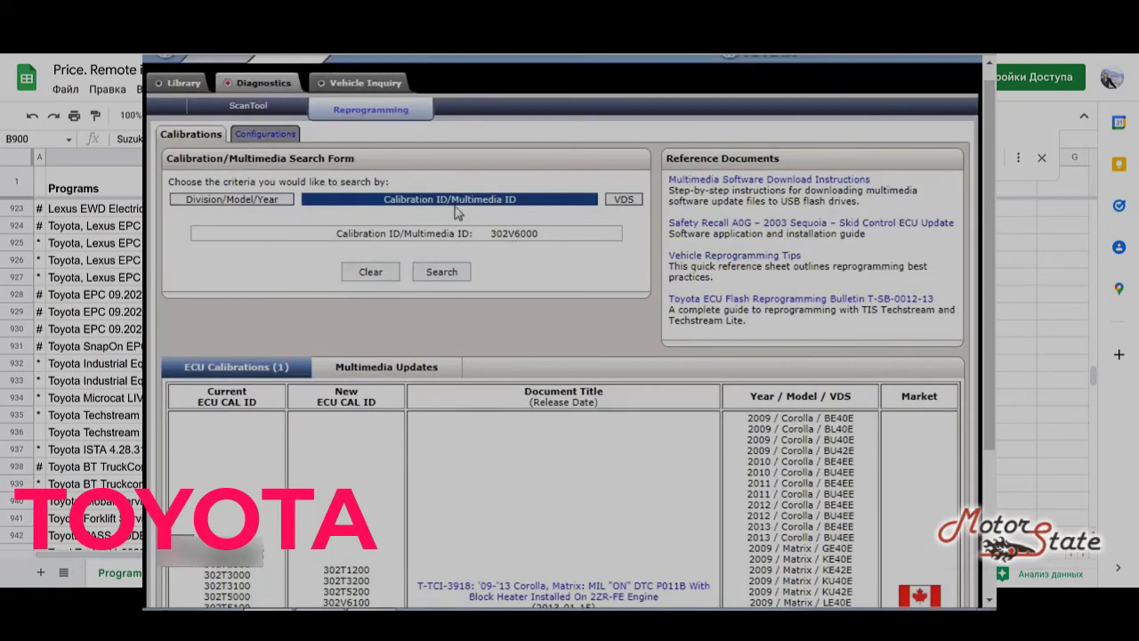
drag(994, 186, 992, 373)
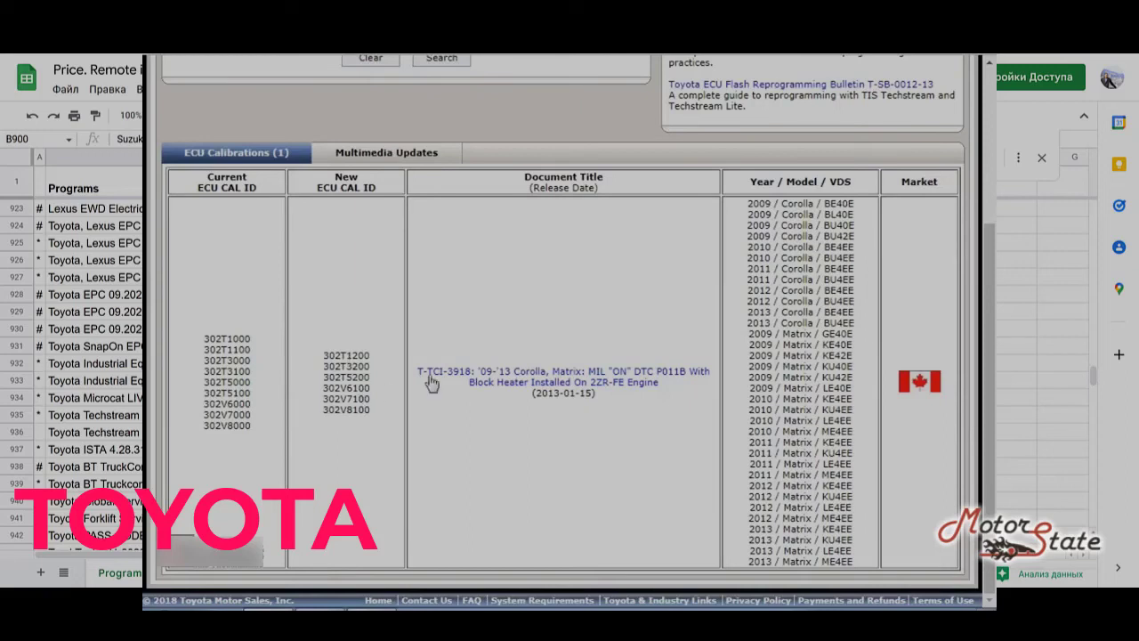
Step: Open bulletin T-TCI-3918 full-screen and find the 2011–2013 model year with calibration 302V6000
click(623, 386)
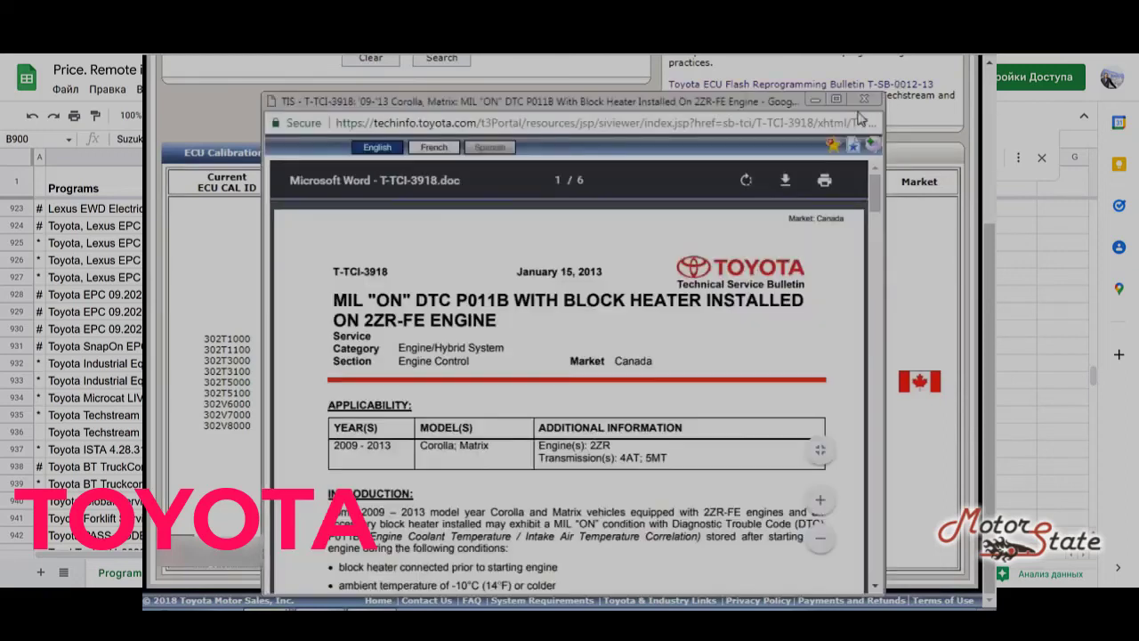
click(841, 99)
drag(990, 105, 983, 210)
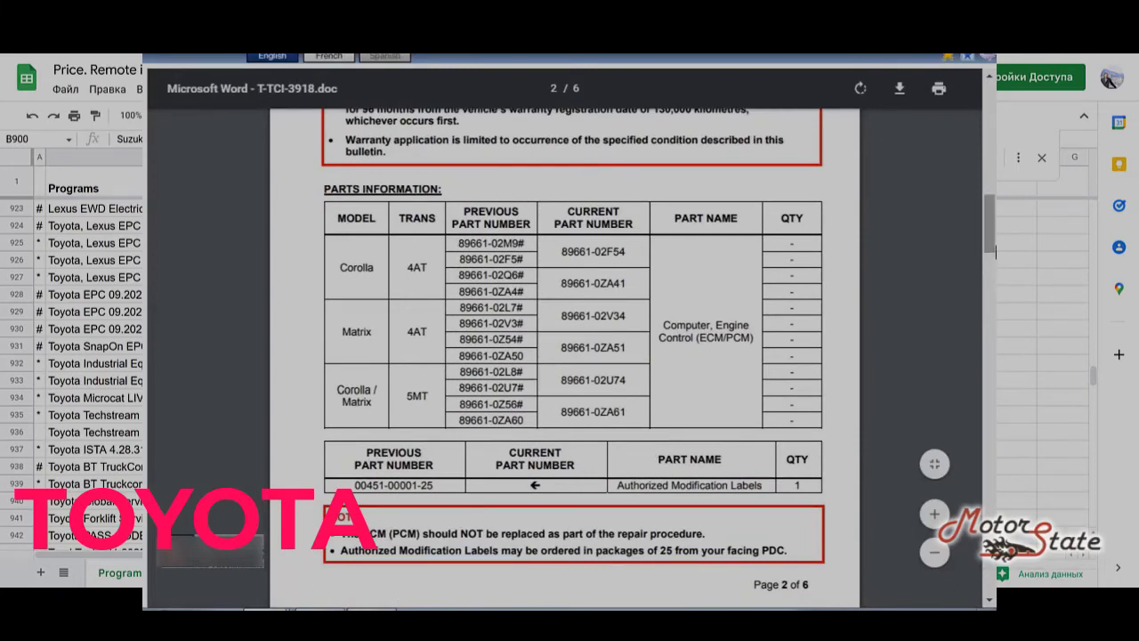
drag(993, 247, 993, 329)
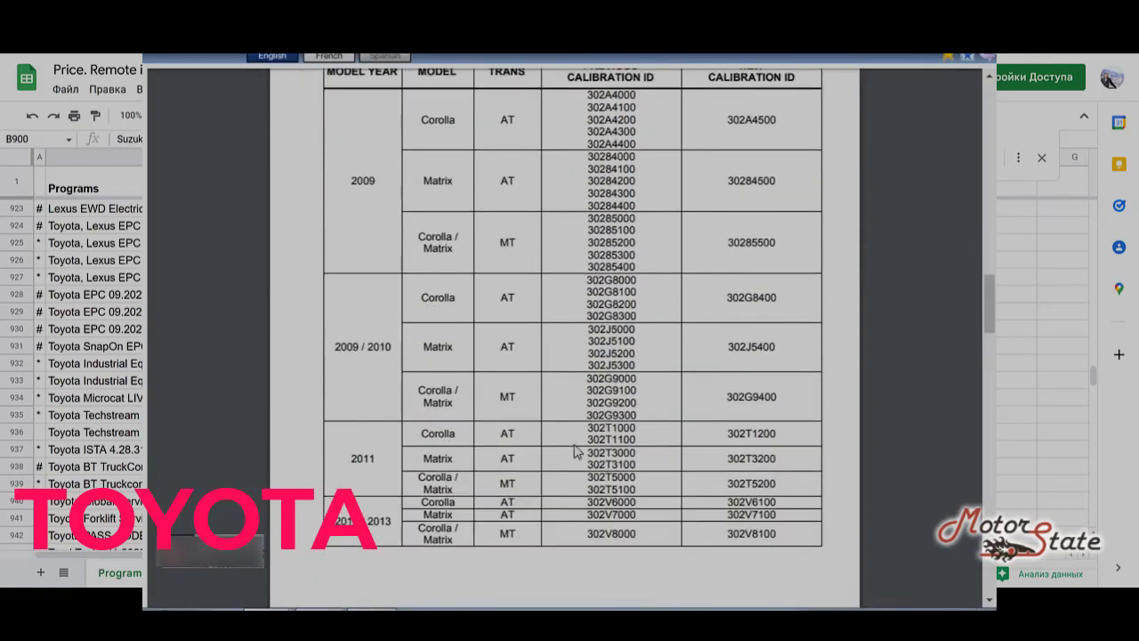
drag(336, 520, 494, 503)
drag(586, 502, 637, 503)
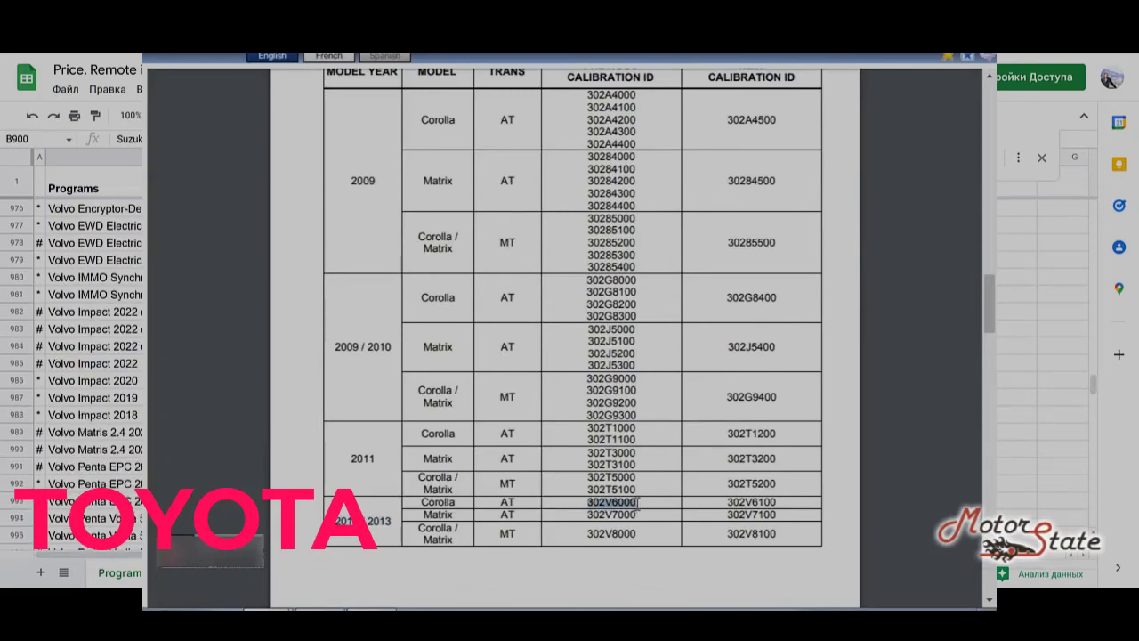
click(747, 508)
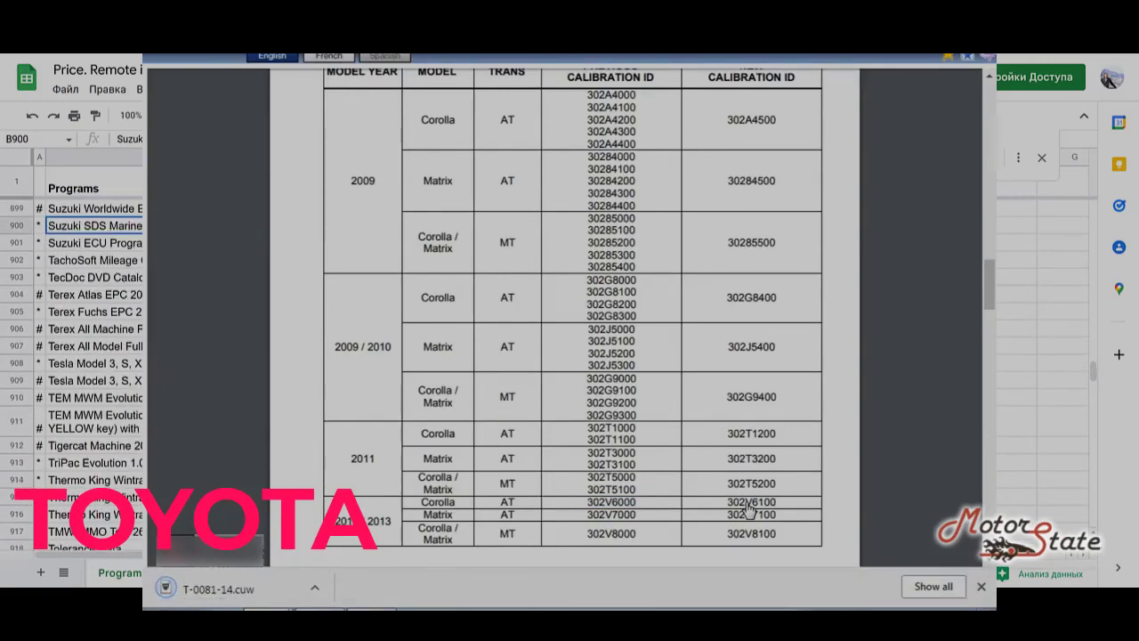
Step: Launch T-0081-14.cuw in the Calibration Update Wizard and connect using Bosch M-VCI
click(314, 587)
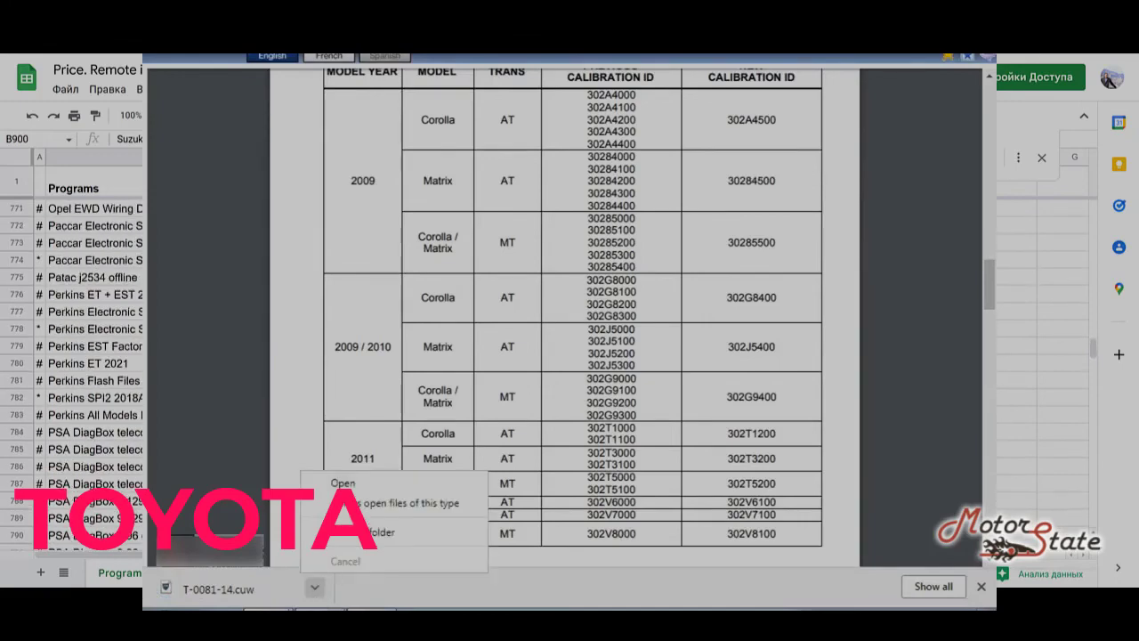
click(396, 485)
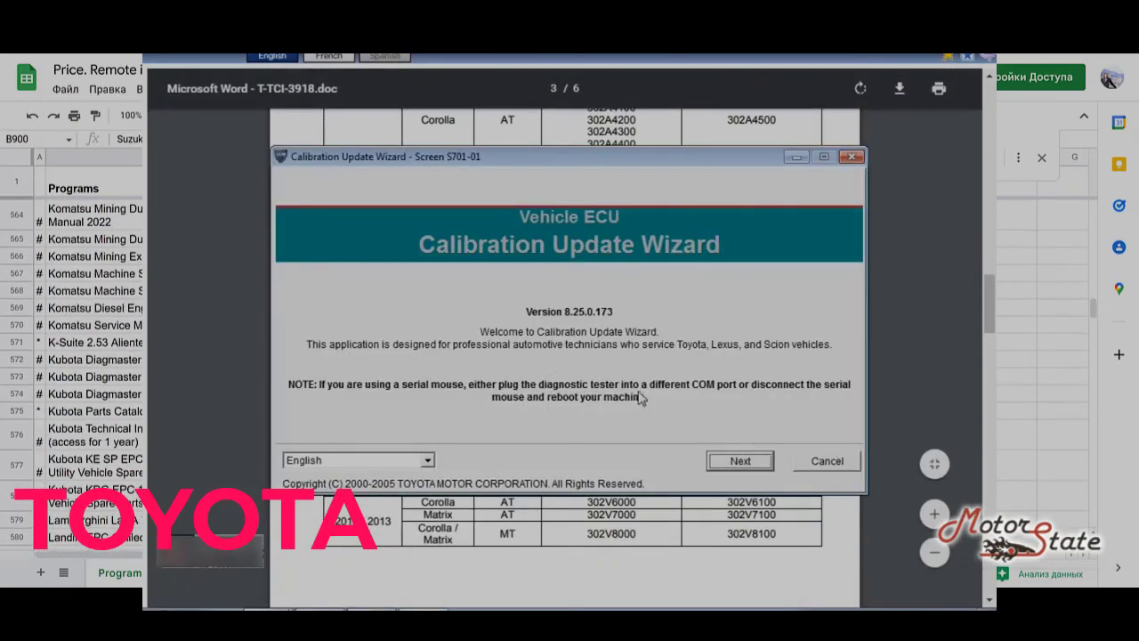
click(726, 459)
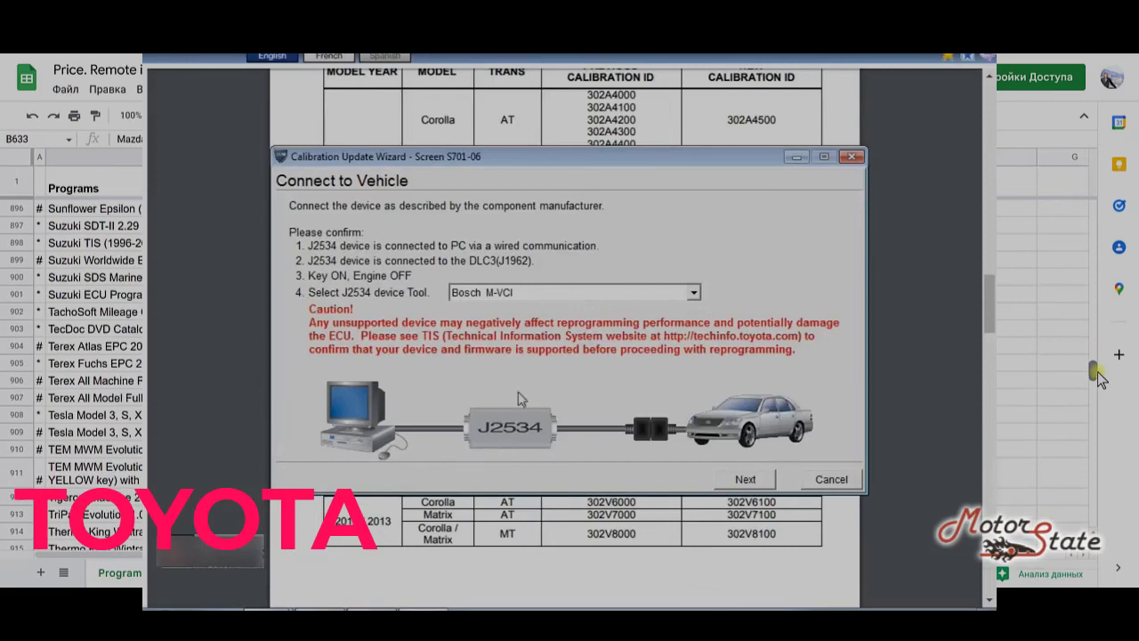
click(746, 480)
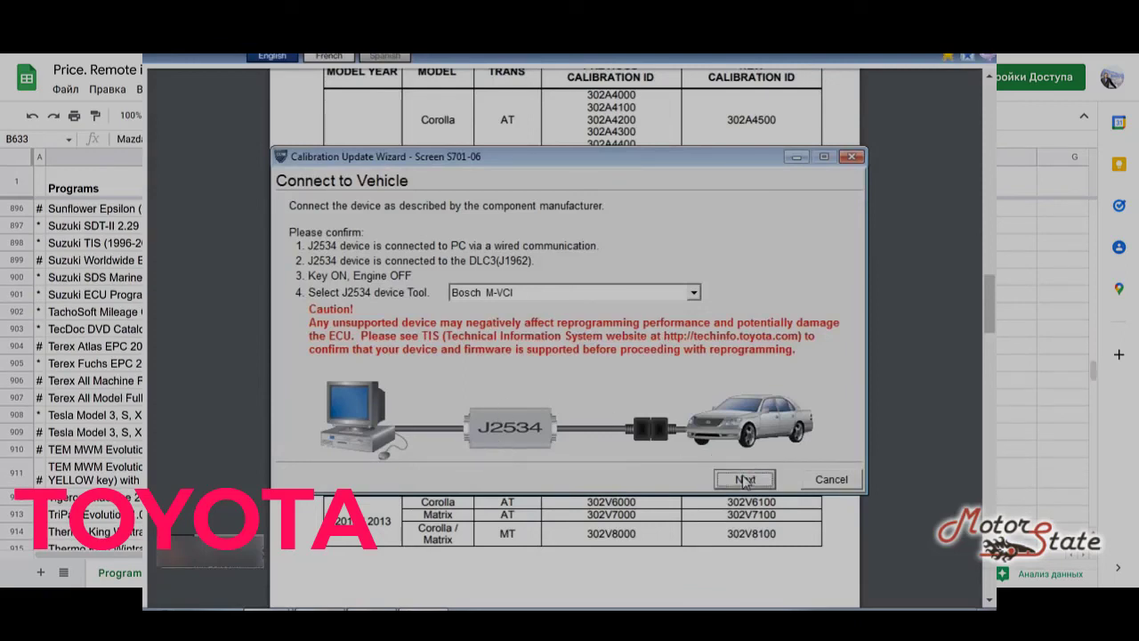